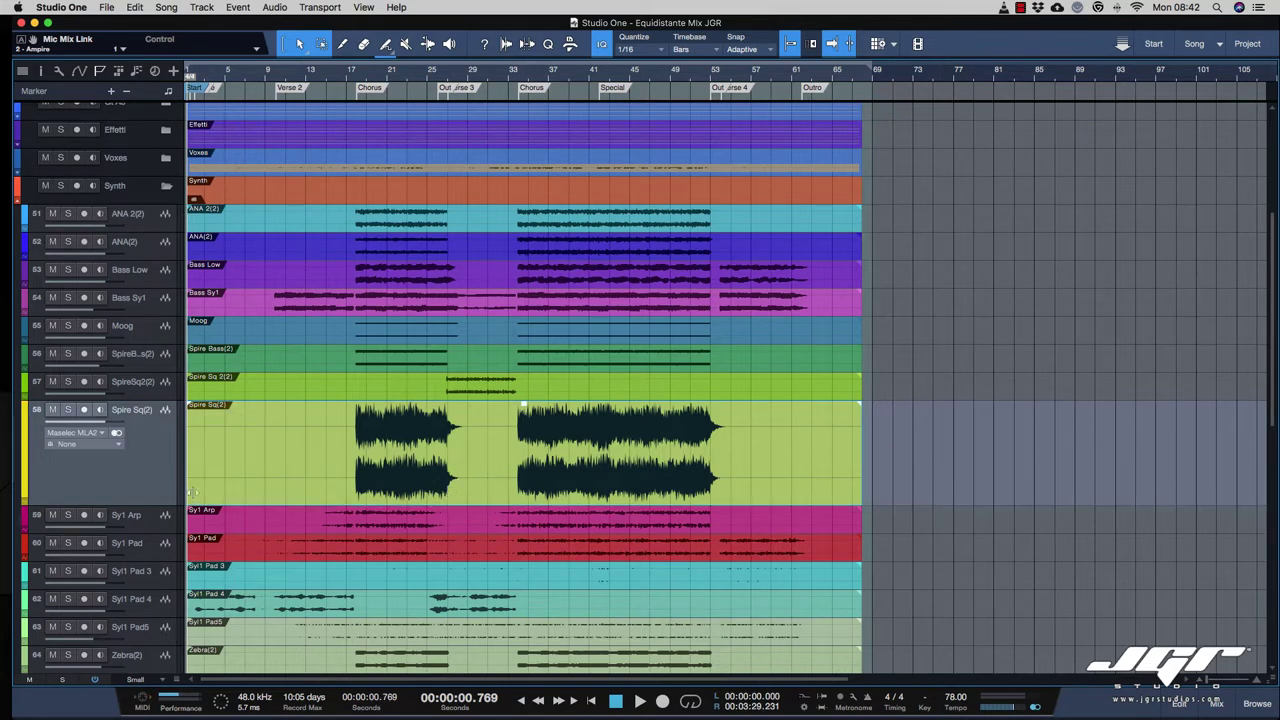
Step: Reposition and widen the song window to fill the screen, and look through the track list from the synth tracks to the buses
drag(282, 18, 301, 28)
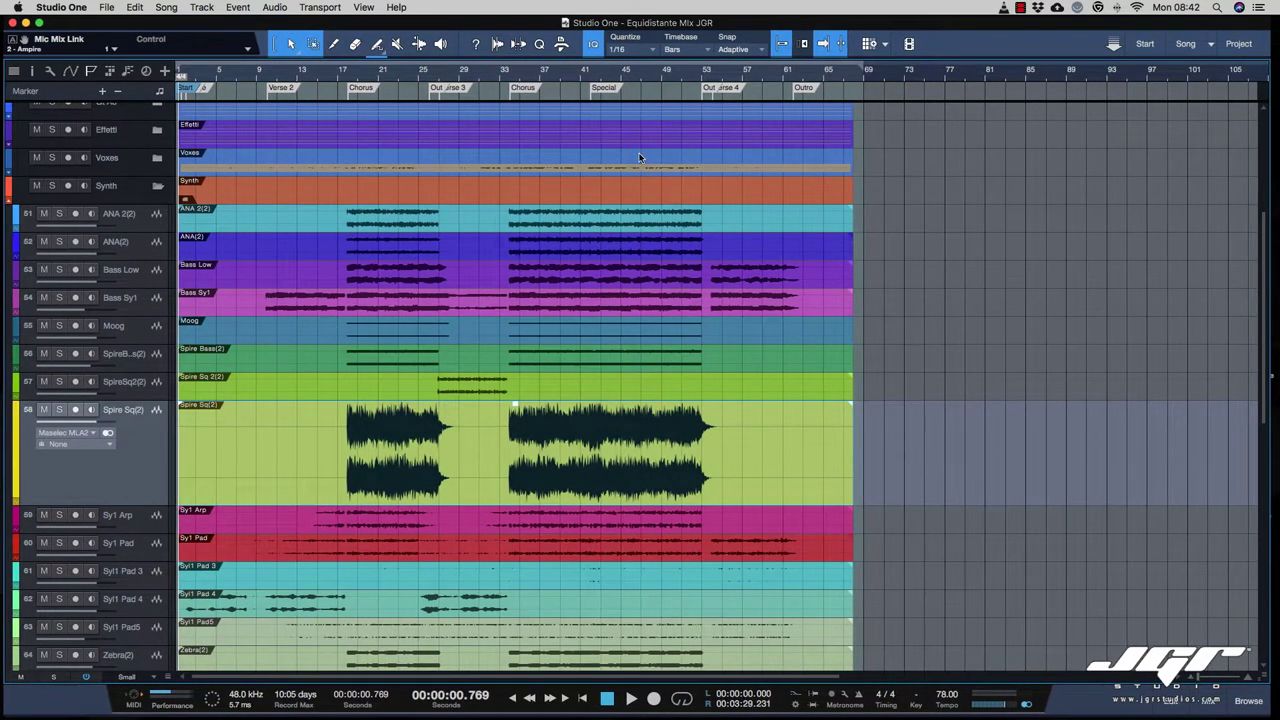
drag(1272, 465, 1278, 460)
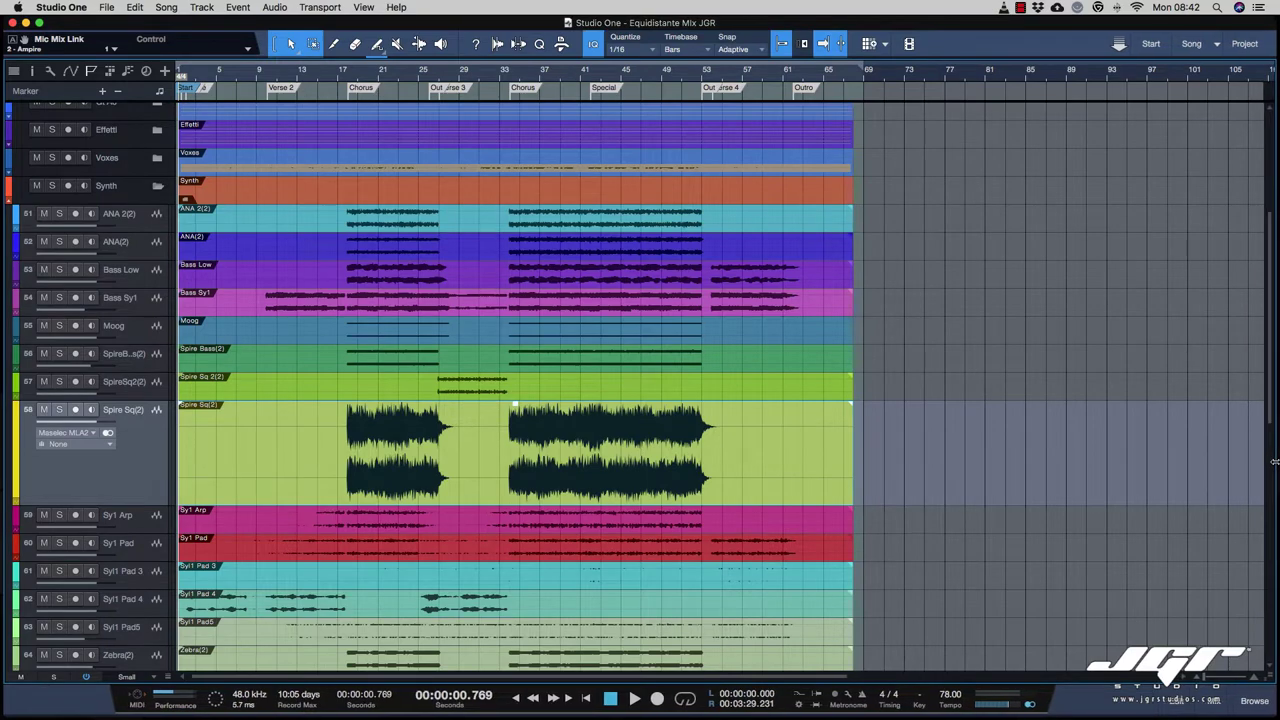
scroll(940, 456, down, 10)
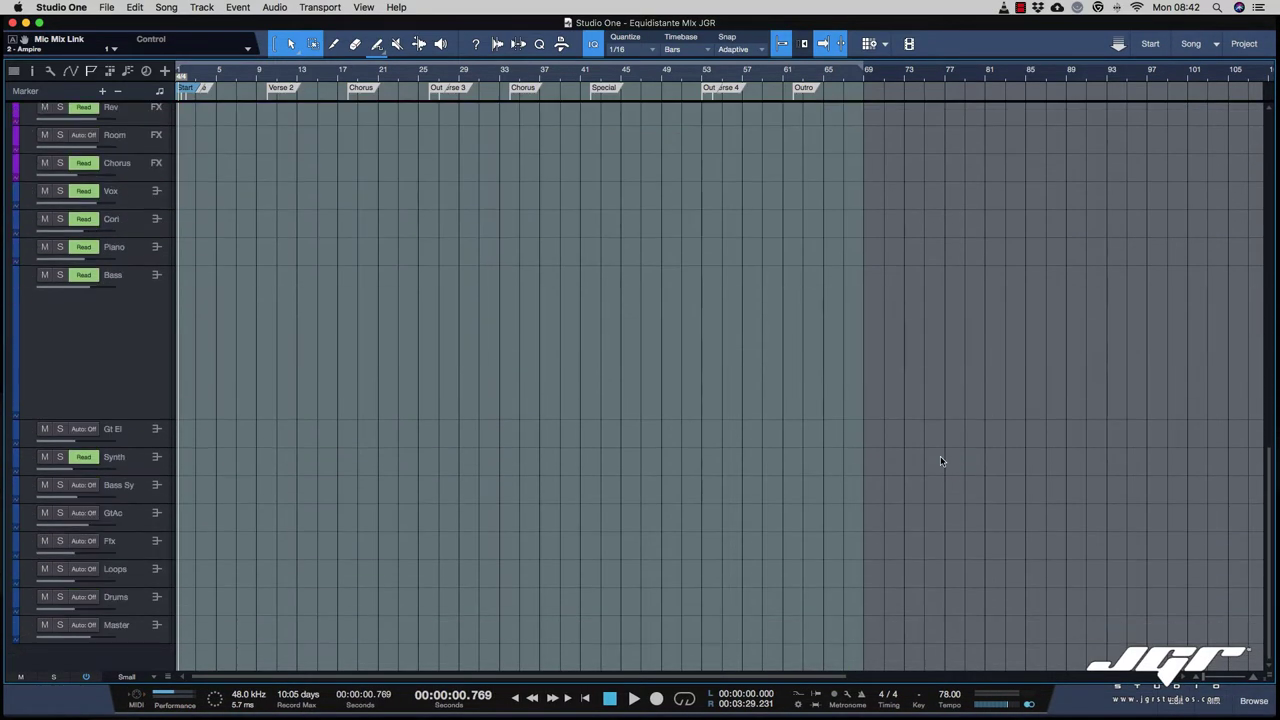
scroll(940, 456, up, 4)
scroll(940, 456, up, 6)
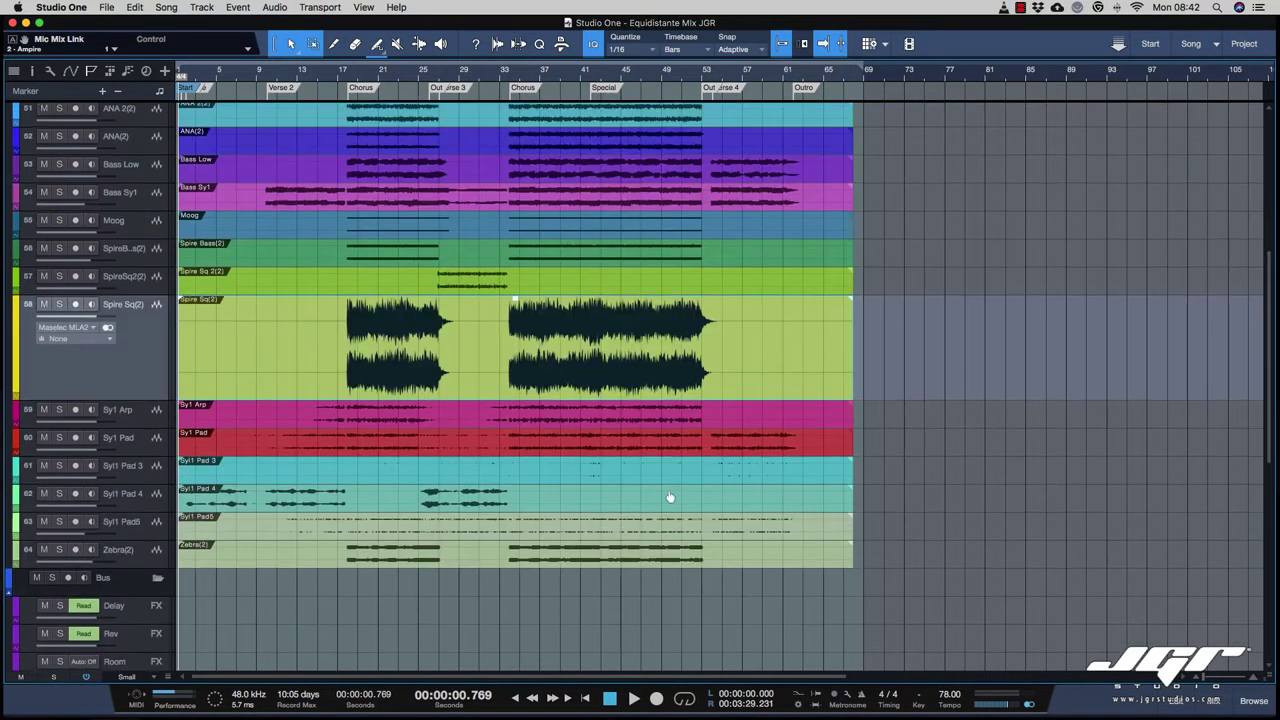
scroll(158, 586, up, 2)
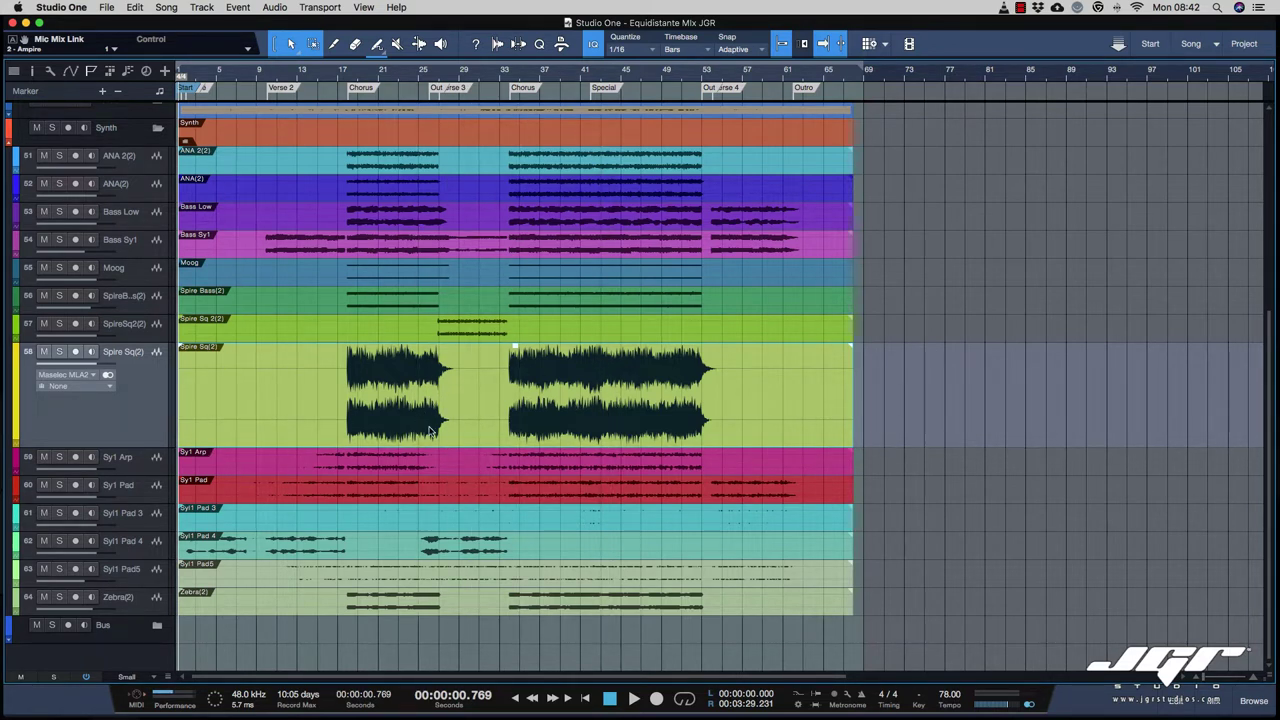
Step: Select the audio event on the Spire Sq(2) track and trim its start to about bar 15
key(e)
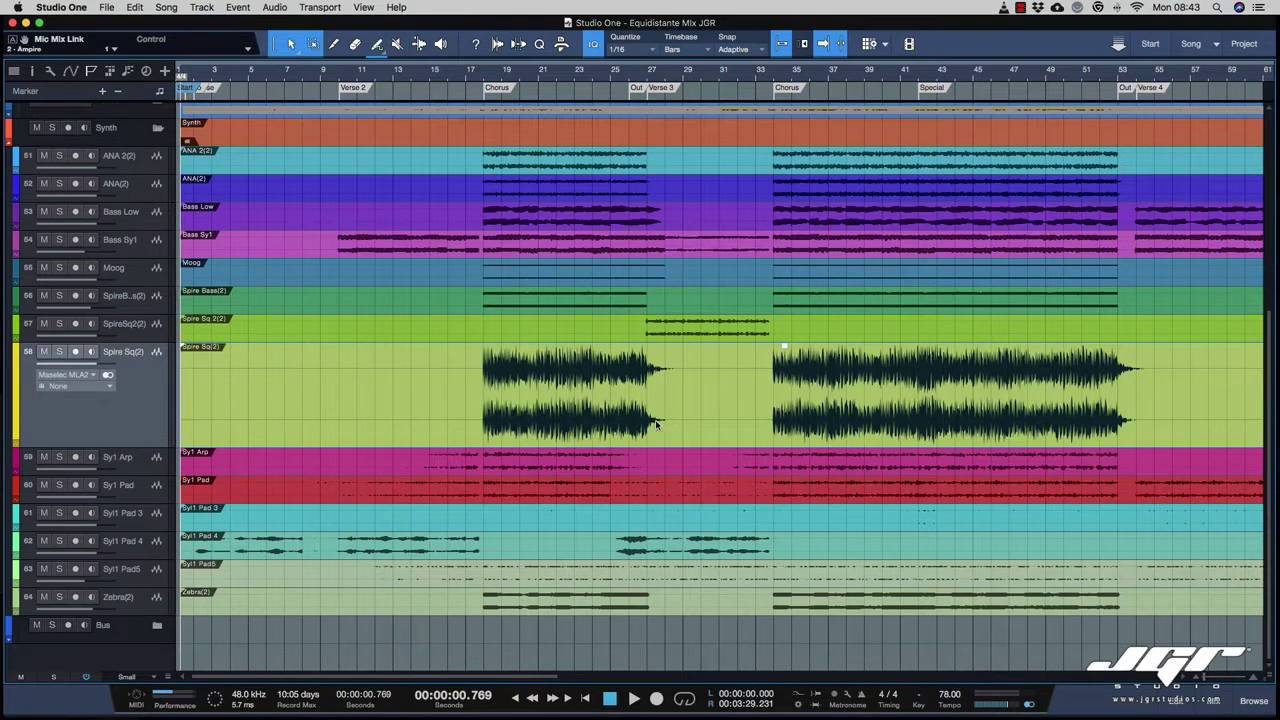
scroll(359, 431, up, 1)
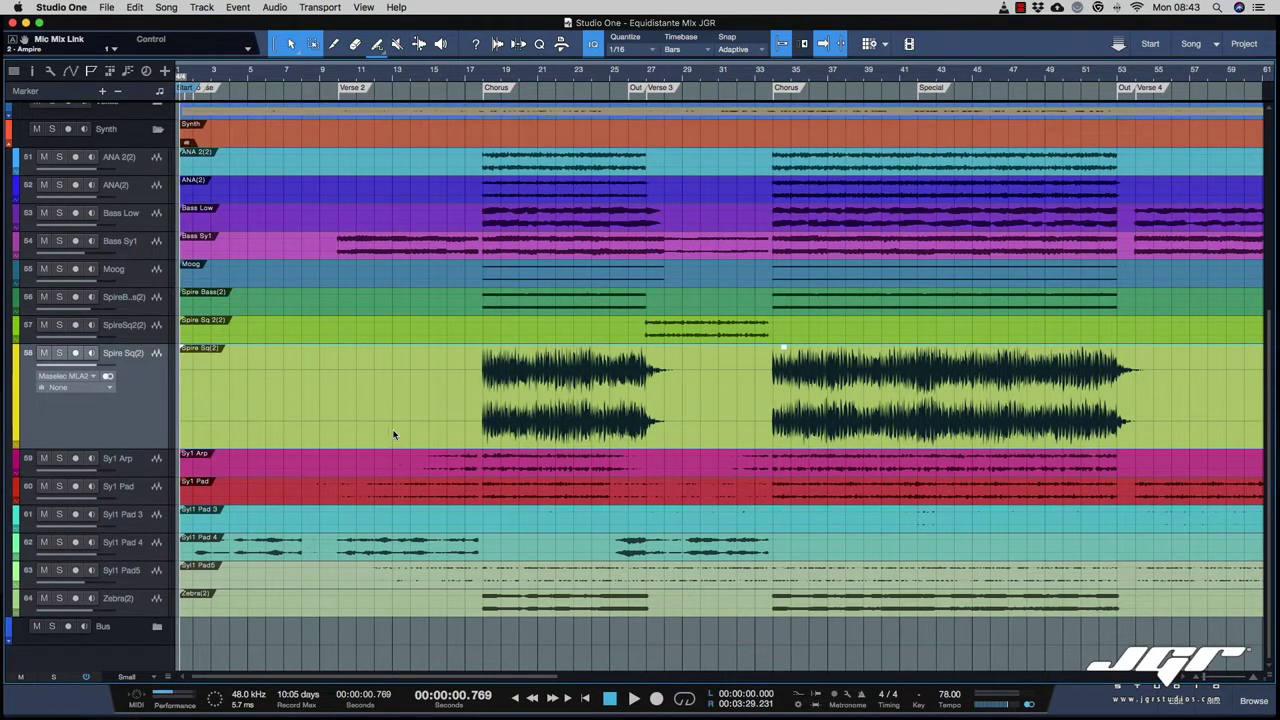
click(260, 336)
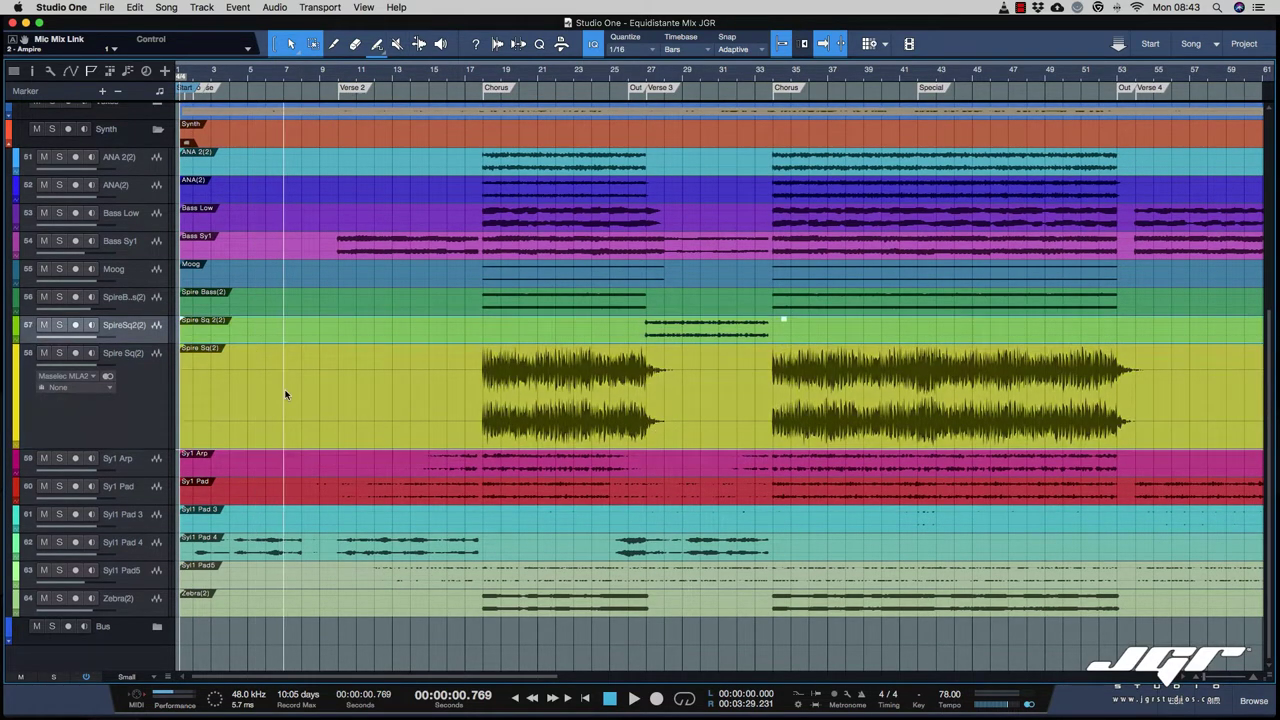
click(315, 435)
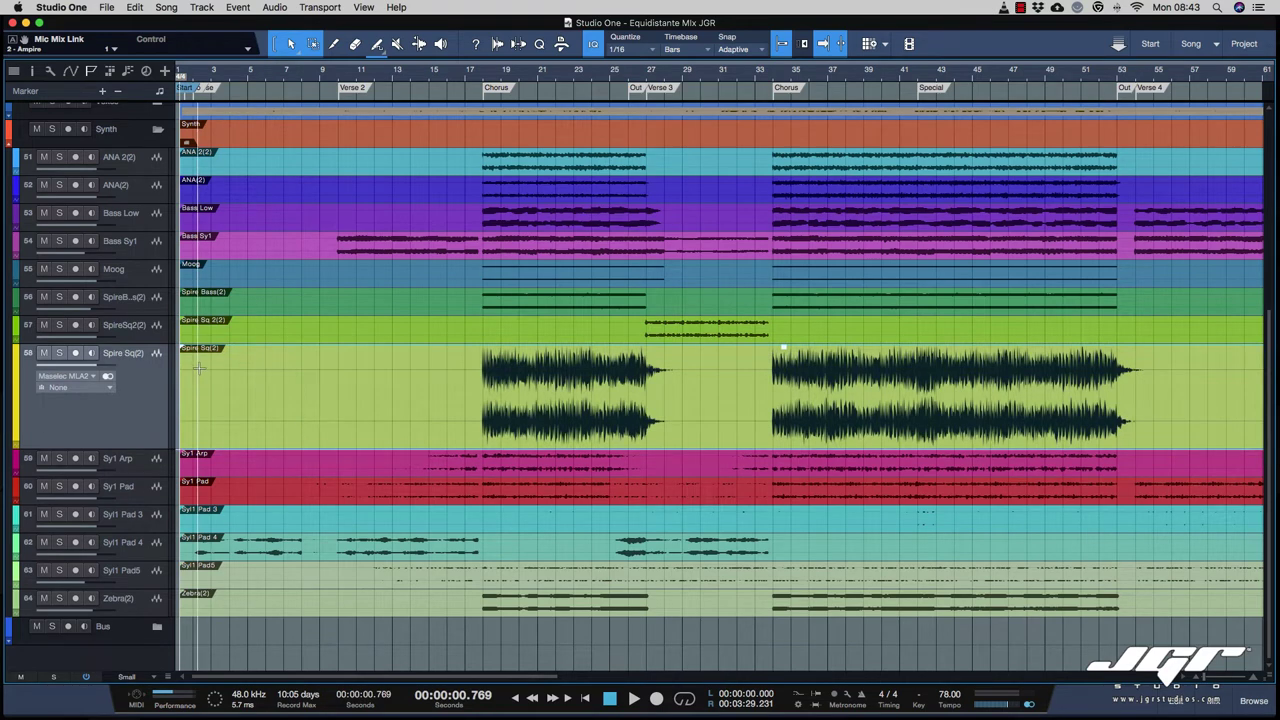
drag(184, 362, 432, 378)
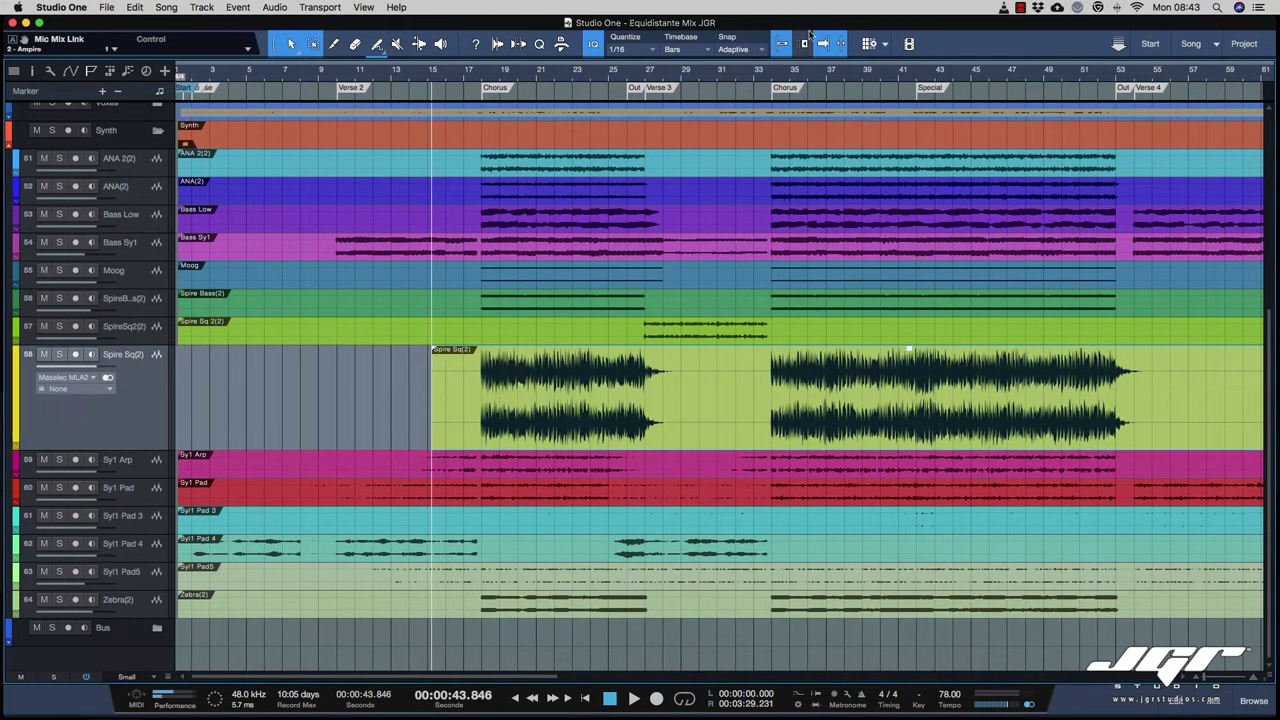
Step: Set the quantize grid to 1/4 and trim the start of the Spire Sq(2) event one beat further in
click(630, 52)
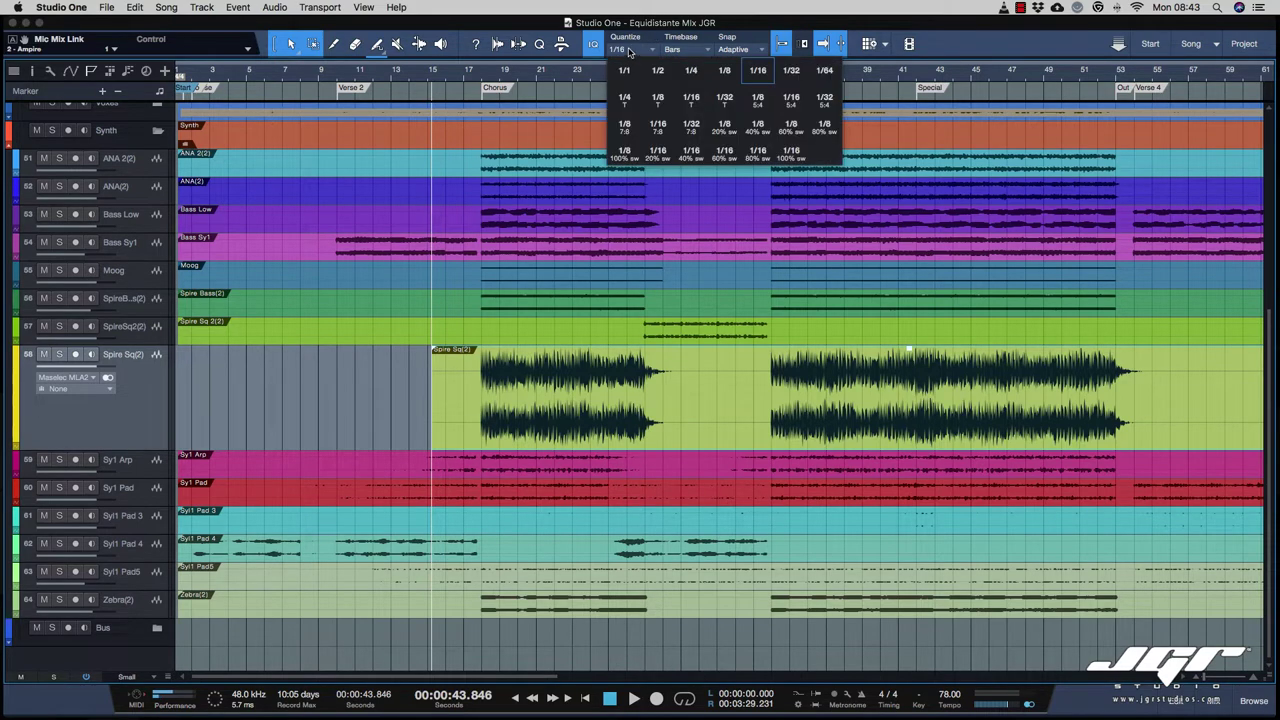
click(700, 75)
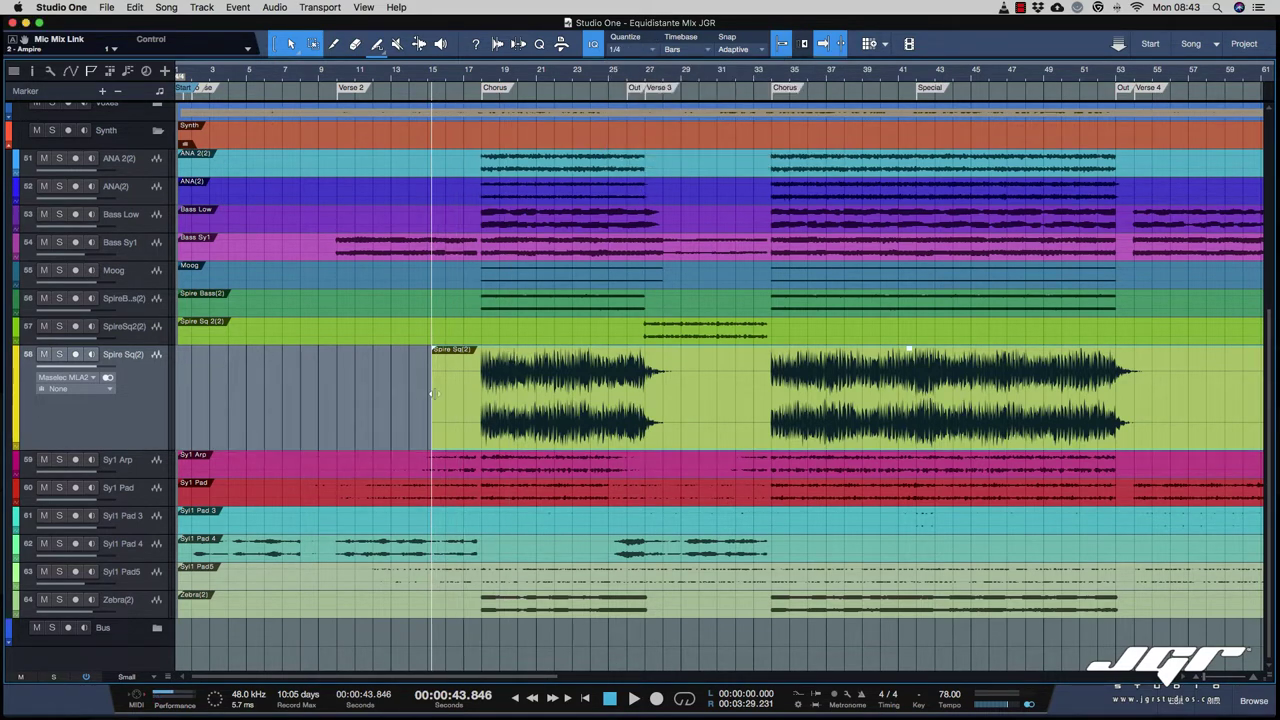
mouse_move(432, 392)
mouse_down()
mouse_move(405, 387)
mouse_move(437, 388)
mouse_up()
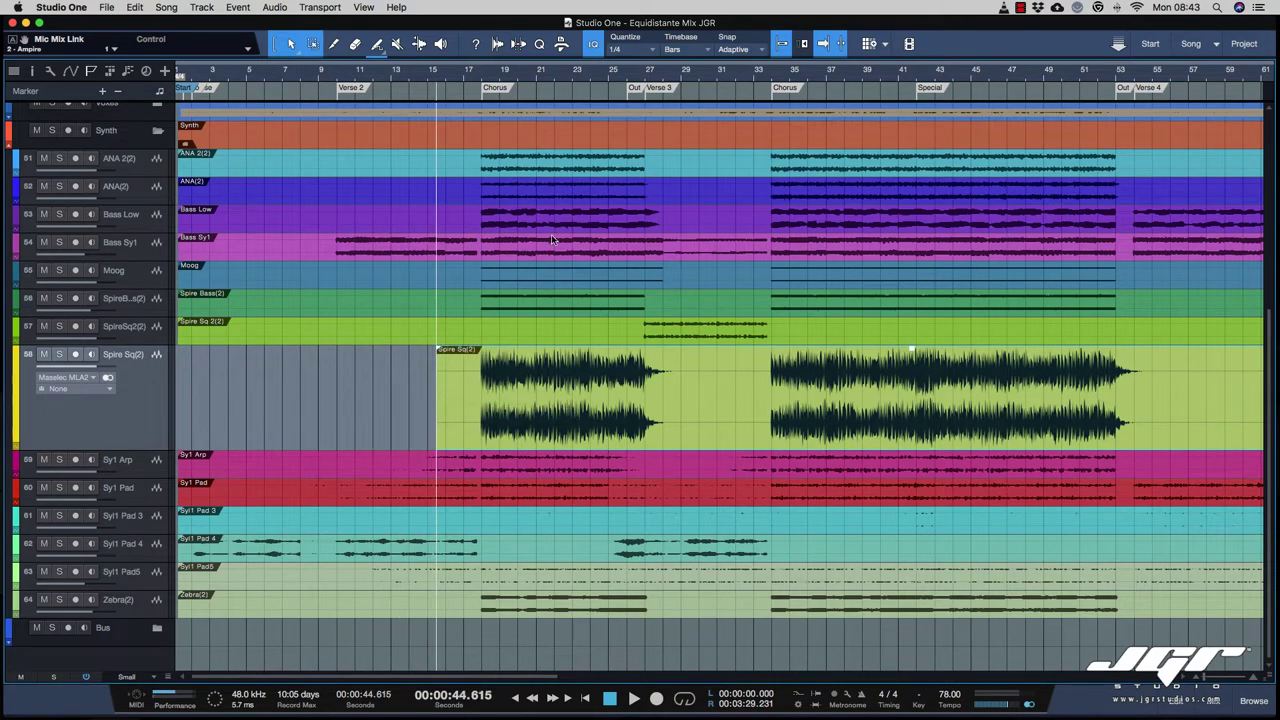
Step: Set the quantize grid to 1/1 and trim the start of the Spire Sq(2) event to bar 18, at the Chorus marker
click(628, 50)
click(631, 70)
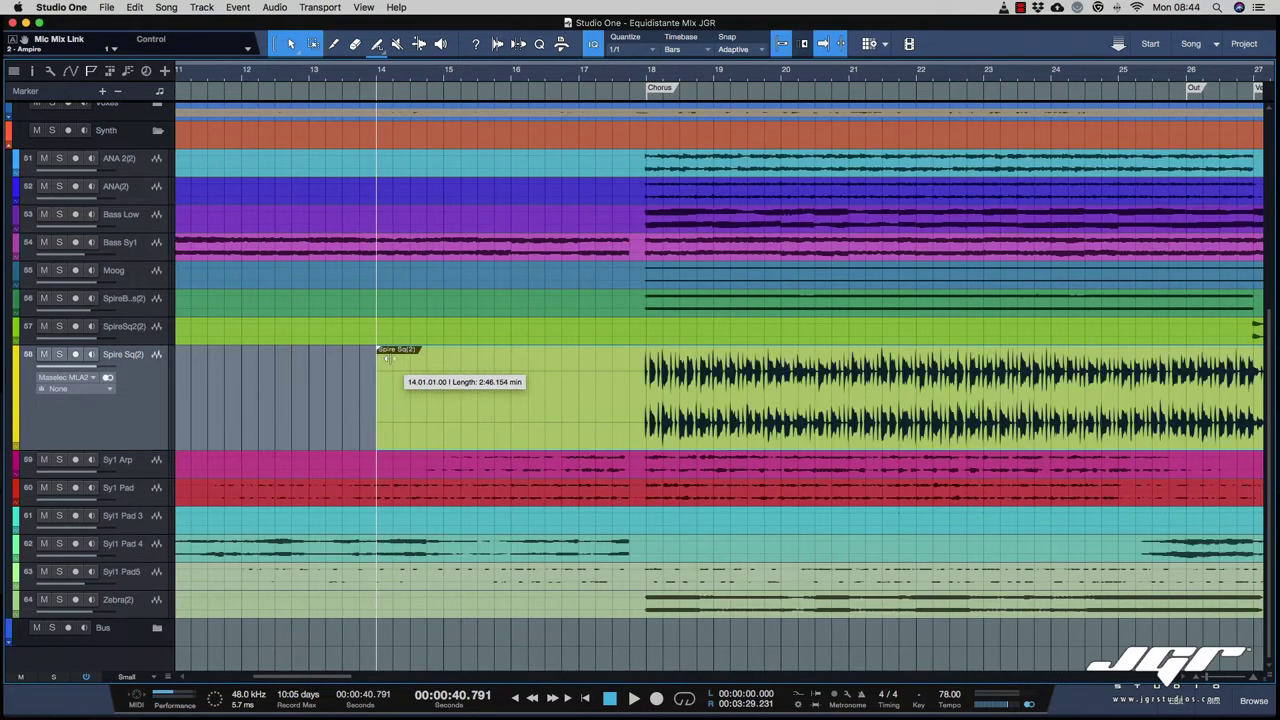
drag(386, 356, 511, 369)
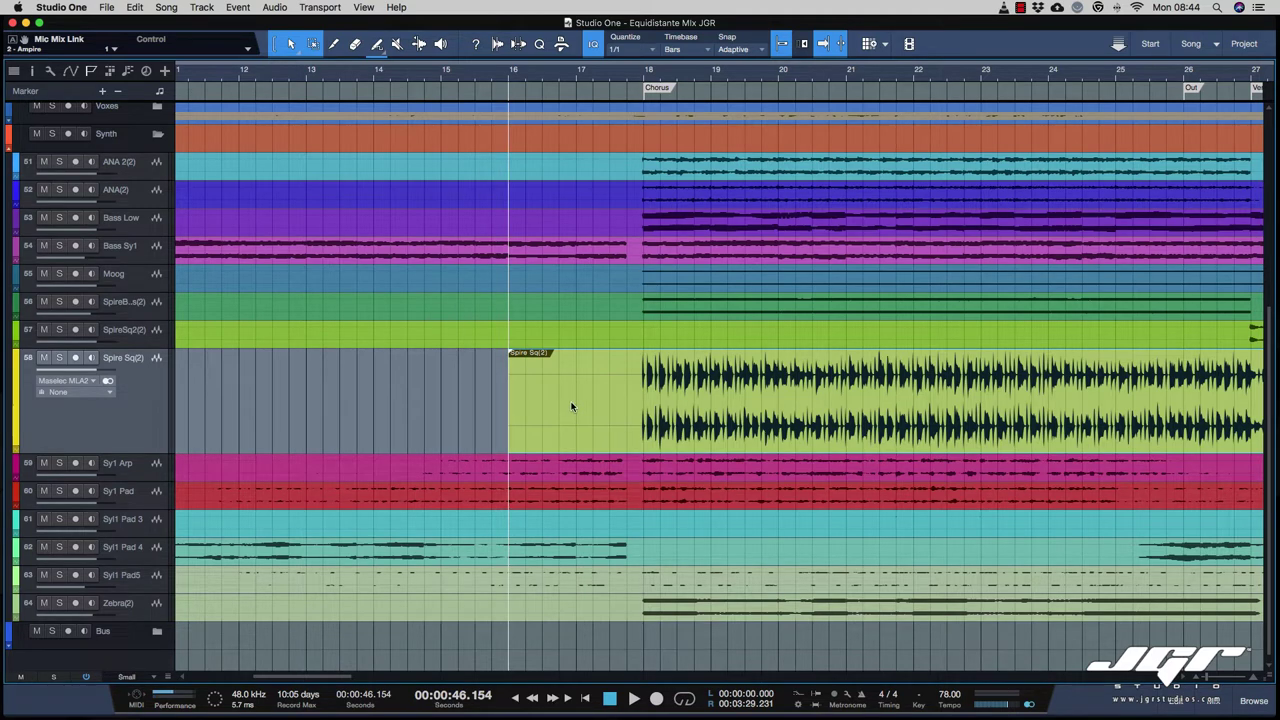
scroll(572, 407, right, 5)
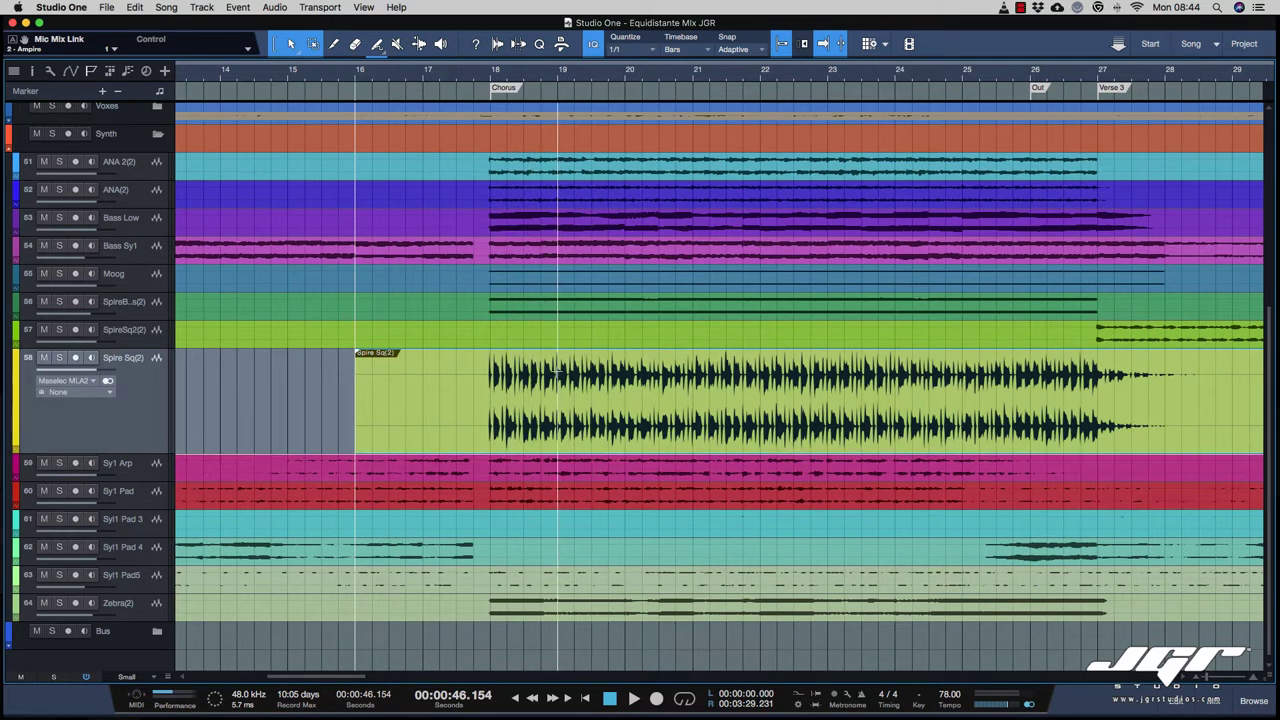
drag(357, 368, 486, 383)
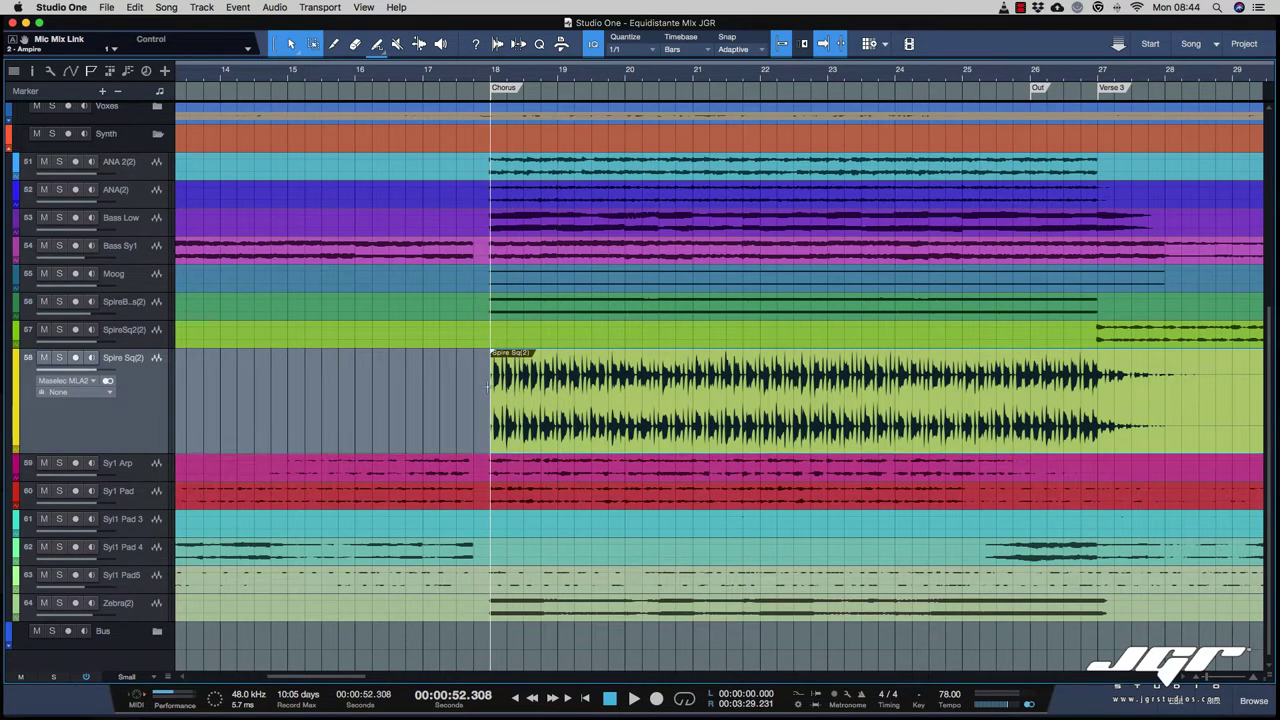
Step: Split the Spire Sq(2) event at bar 19 and trim the start of the remaining part to bar 28
key(5)
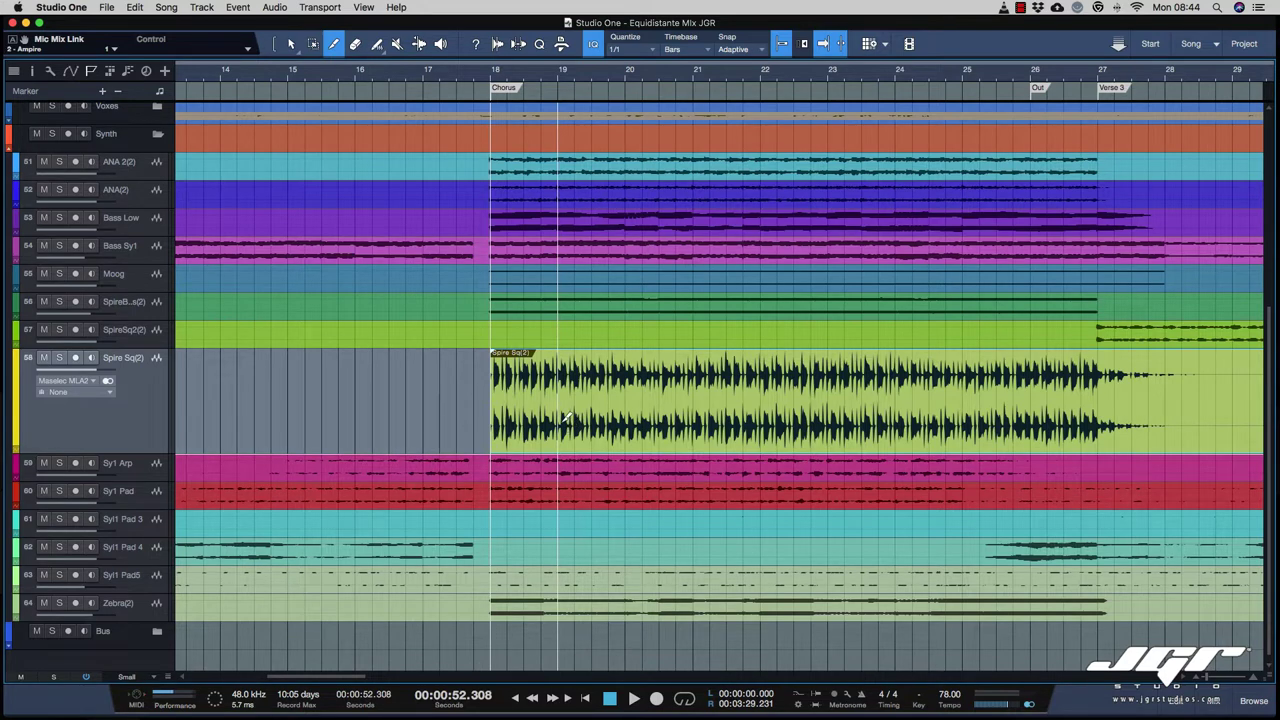
click(560, 418)
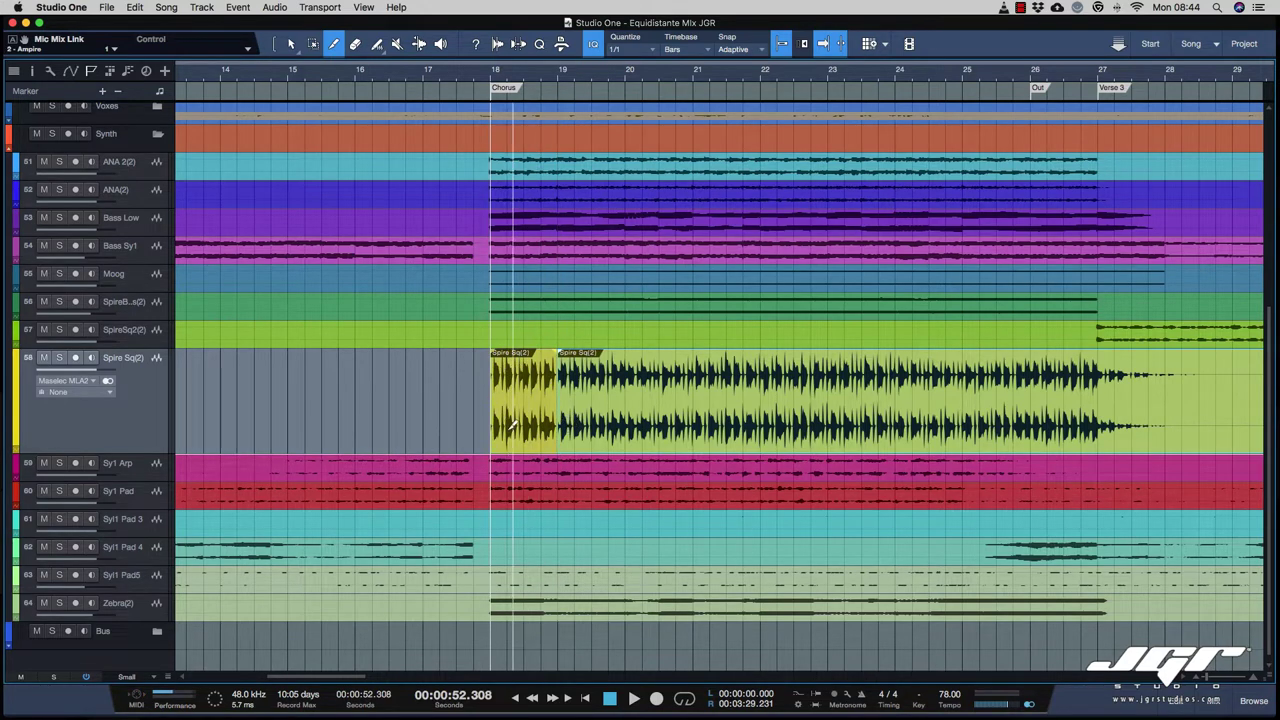
key(1)
drag(600, 410, 1178, 374)
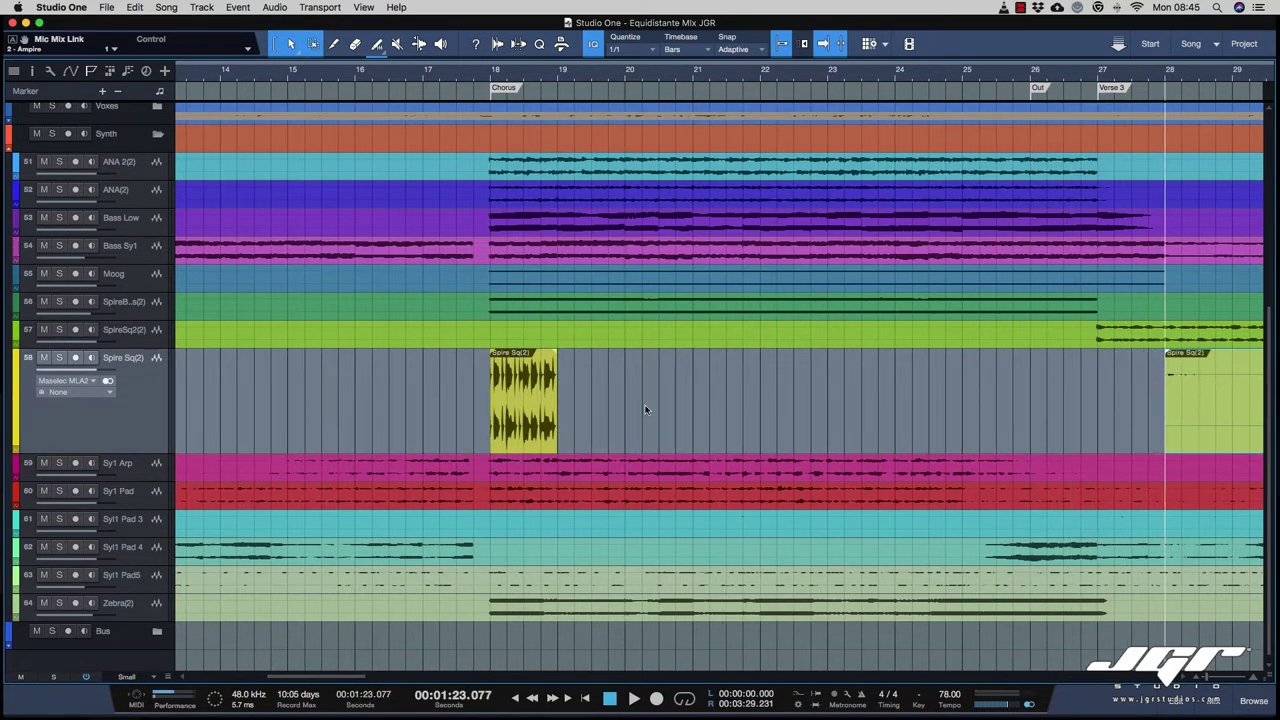
Step: Duplicate the one-bar Spire Sq(2) event at bar 18 seven times in a row, filling the track up to bar 26
click(525, 437)
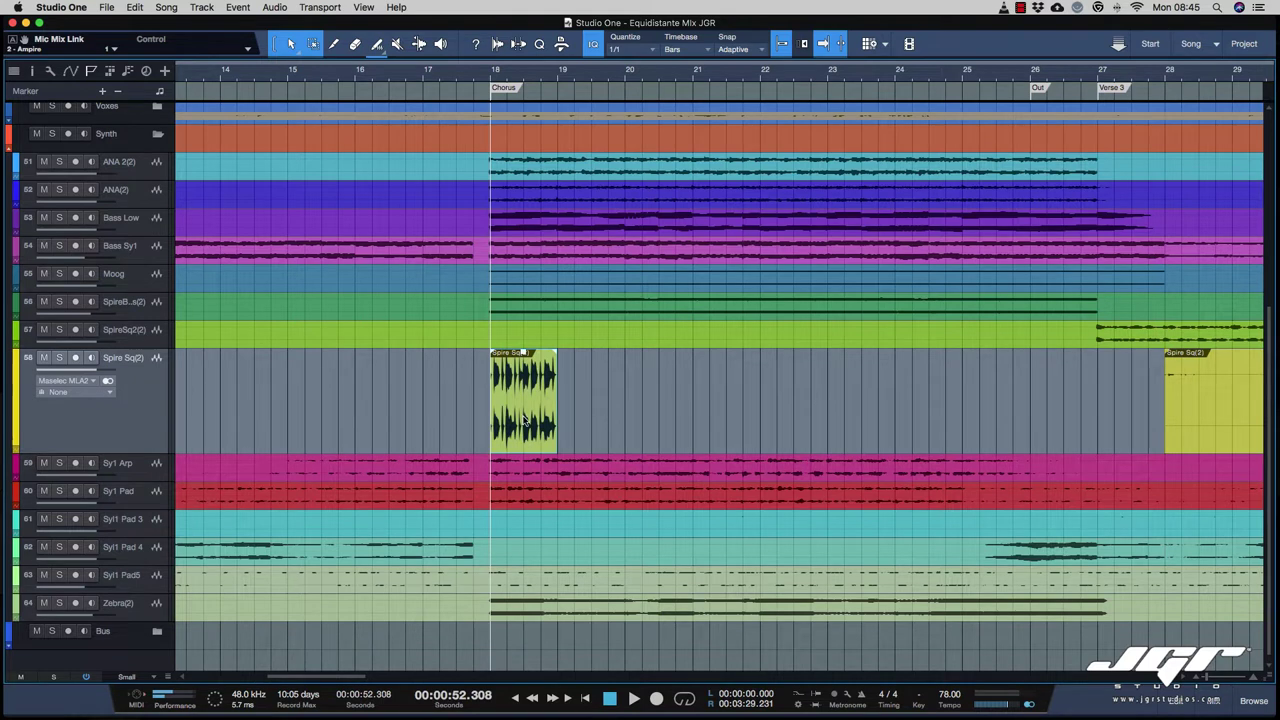
key(d)
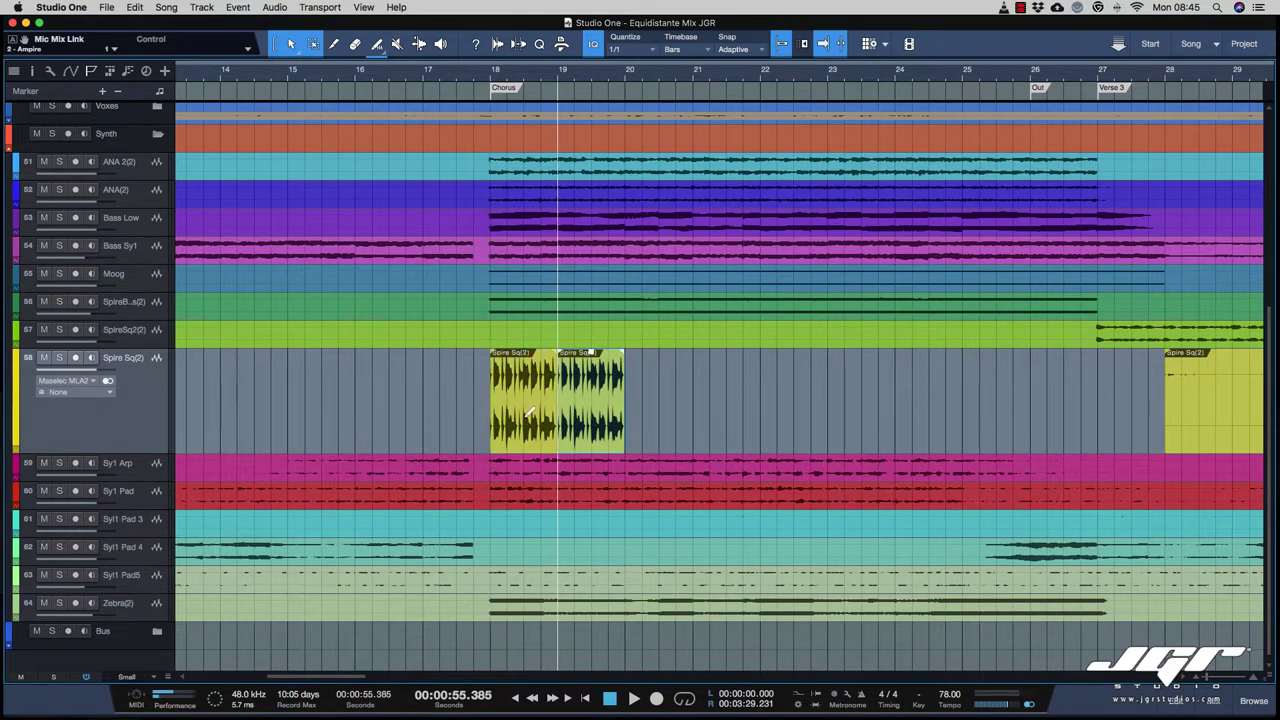
key(d)
key(d)
key(d)
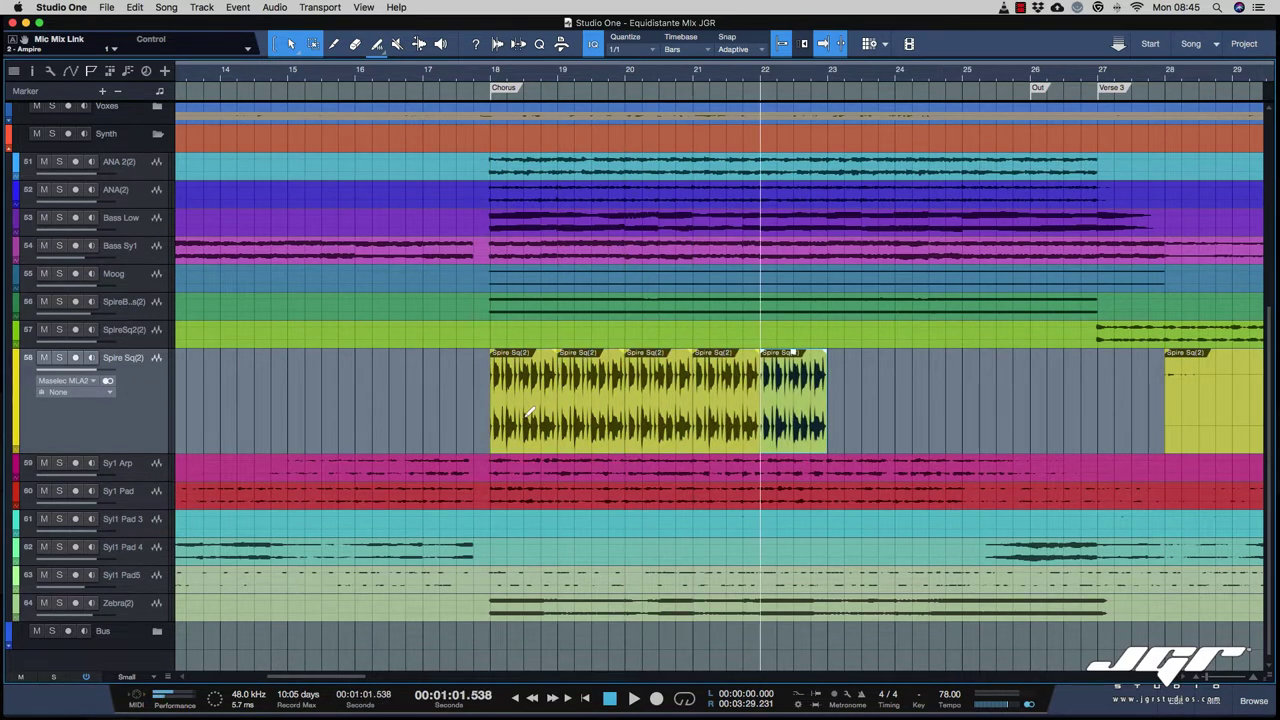
key(d)
key(d)
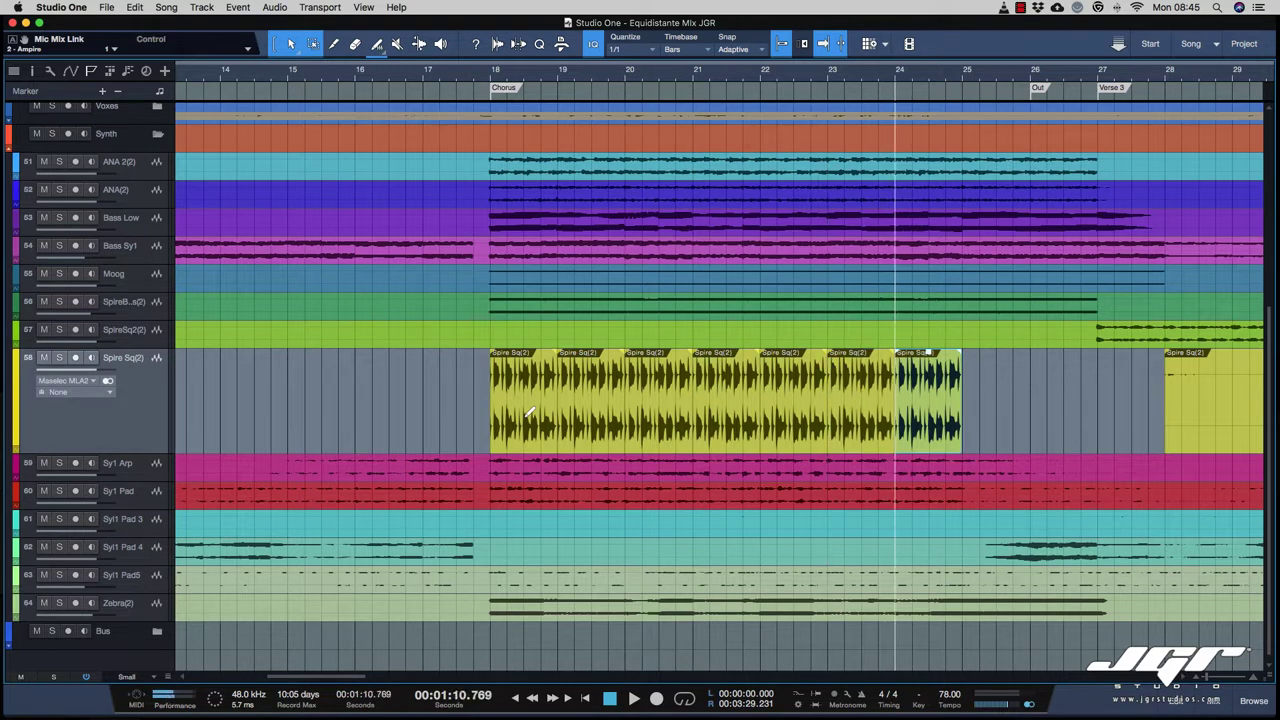
key(d)
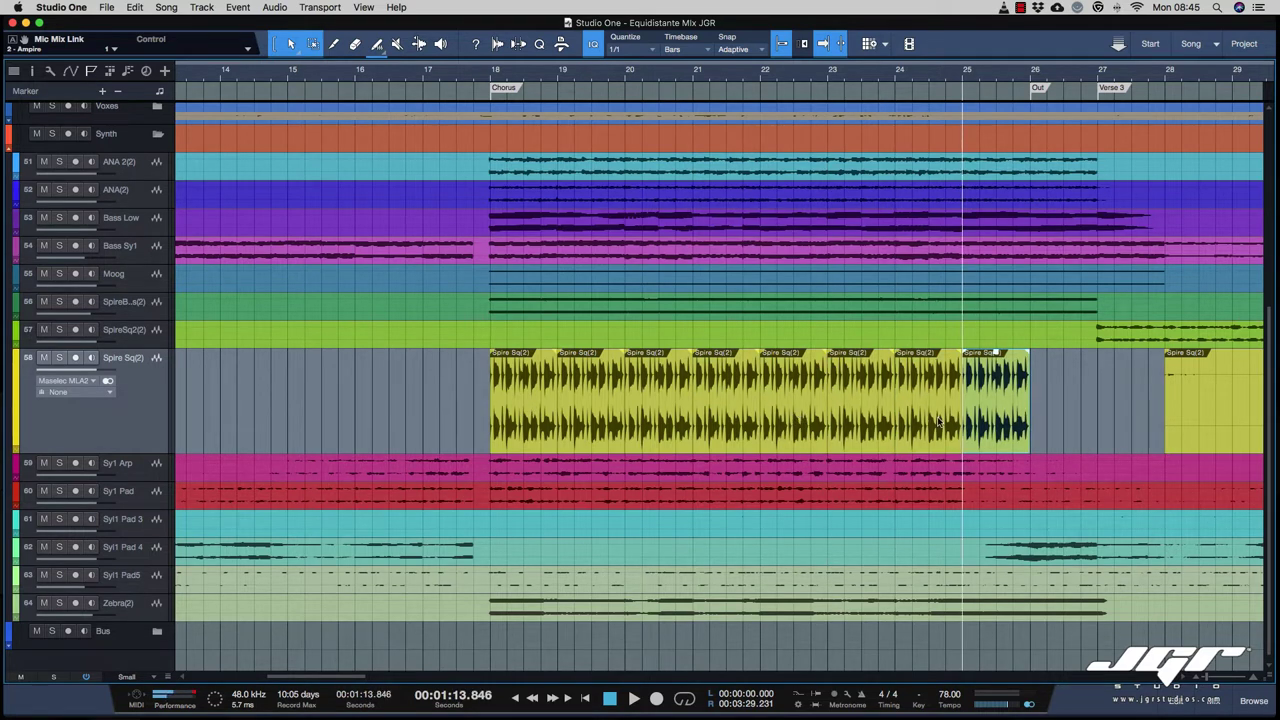
Step: Erase the one-bar Spire Sq(2) copies at bars 19, 21 and 23 with the Eraser tool
click(908, 430)
click(720, 430)
click(662, 429)
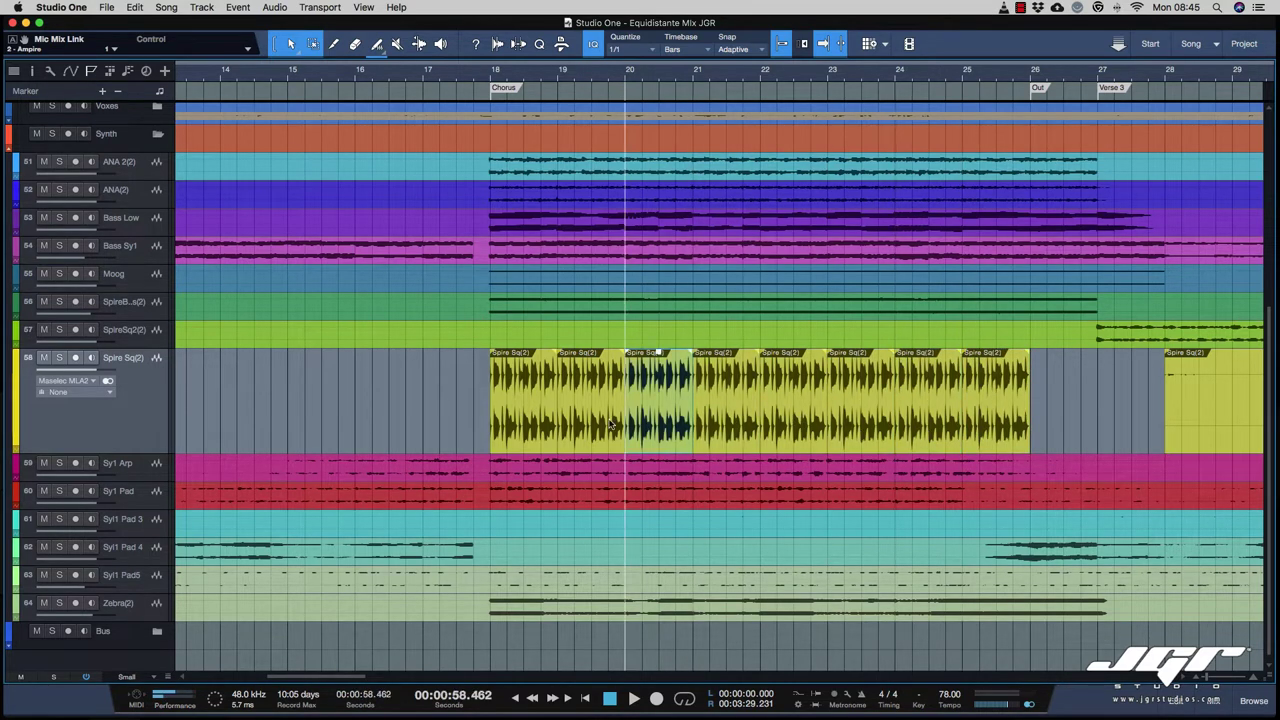
click(595, 425)
click(549, 424)
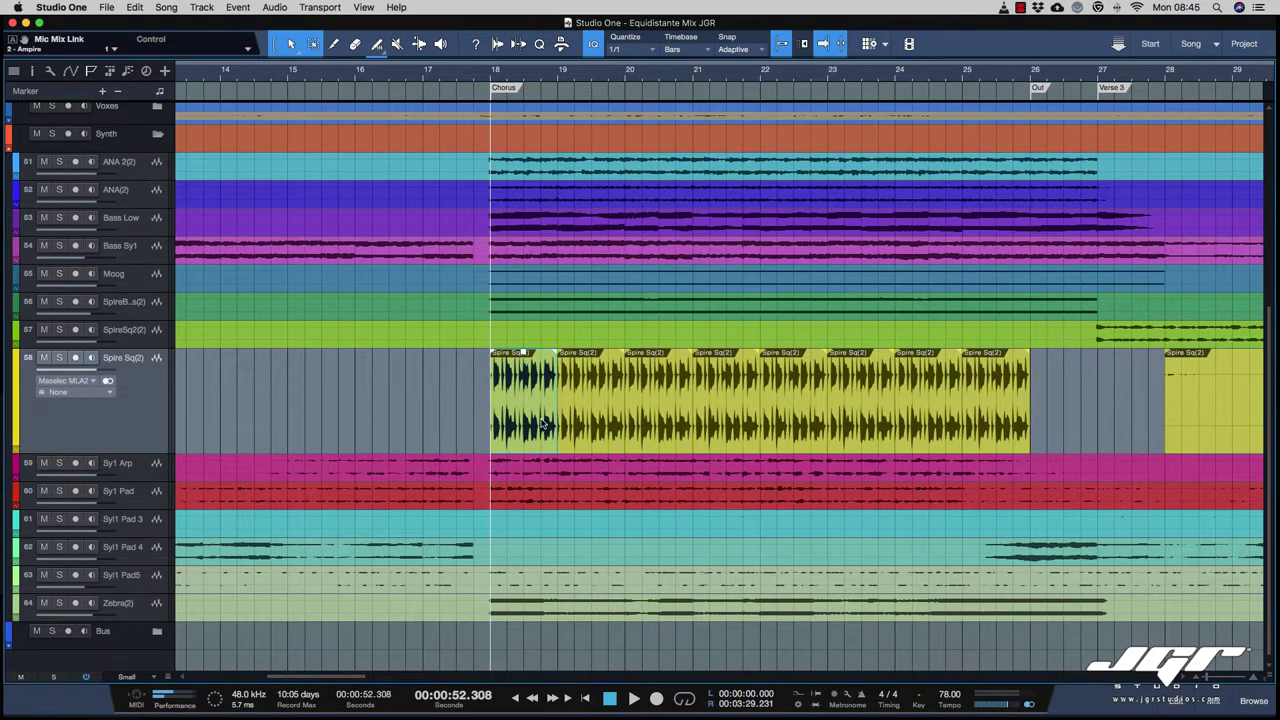
key(4)
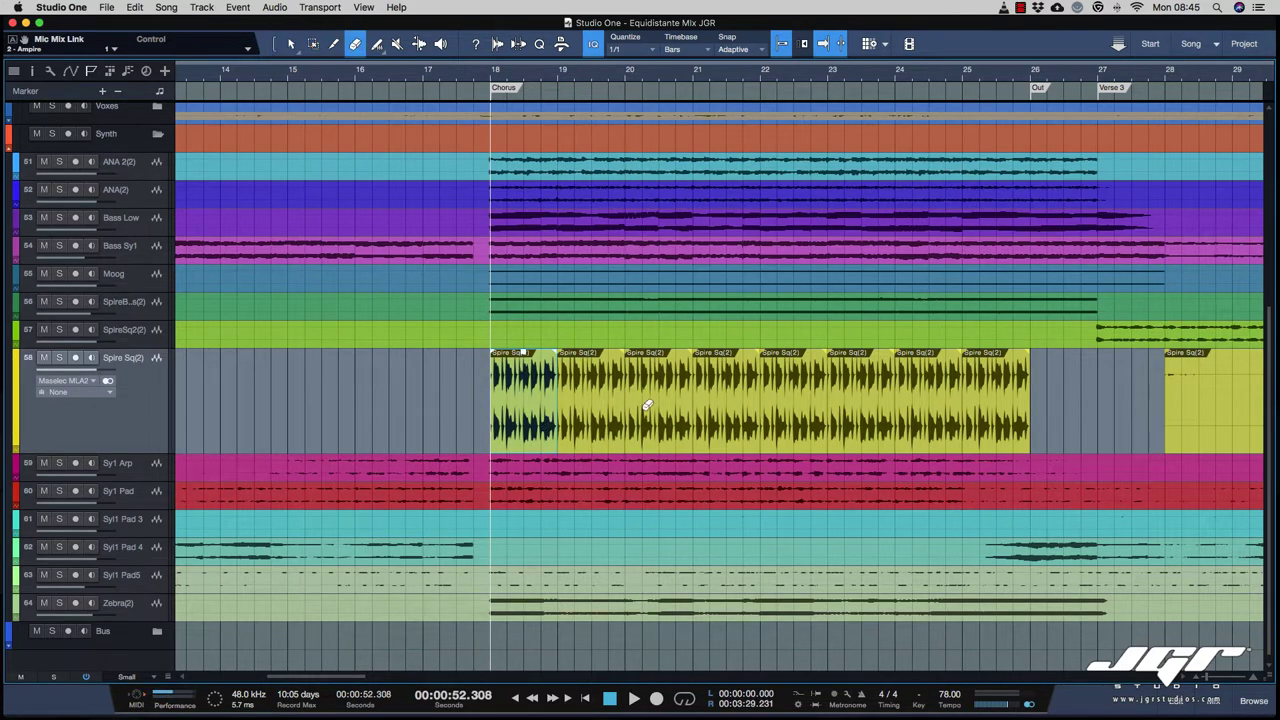
click(600, 403)
click(752, 400)
click(856, 397)
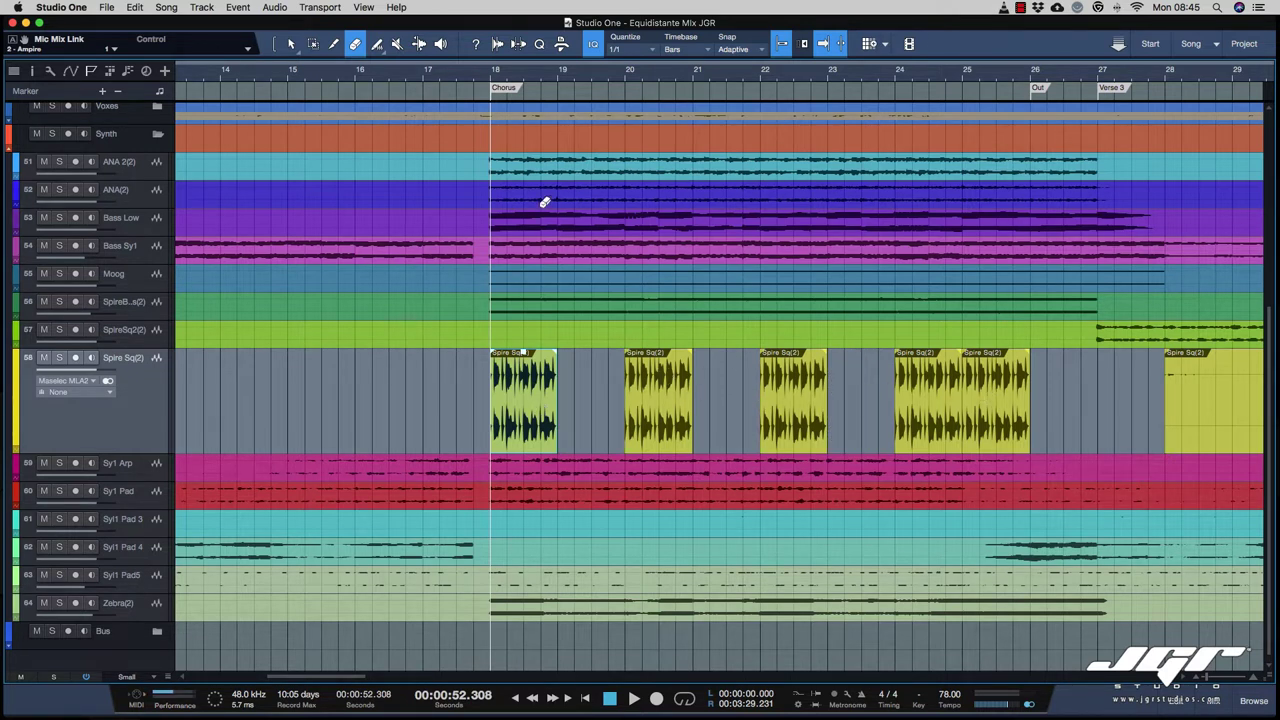
Step: Undo the three deletions of the one-bar Spire Sq(2) copies
key(super+z)
key(super+z)
key(super+z)
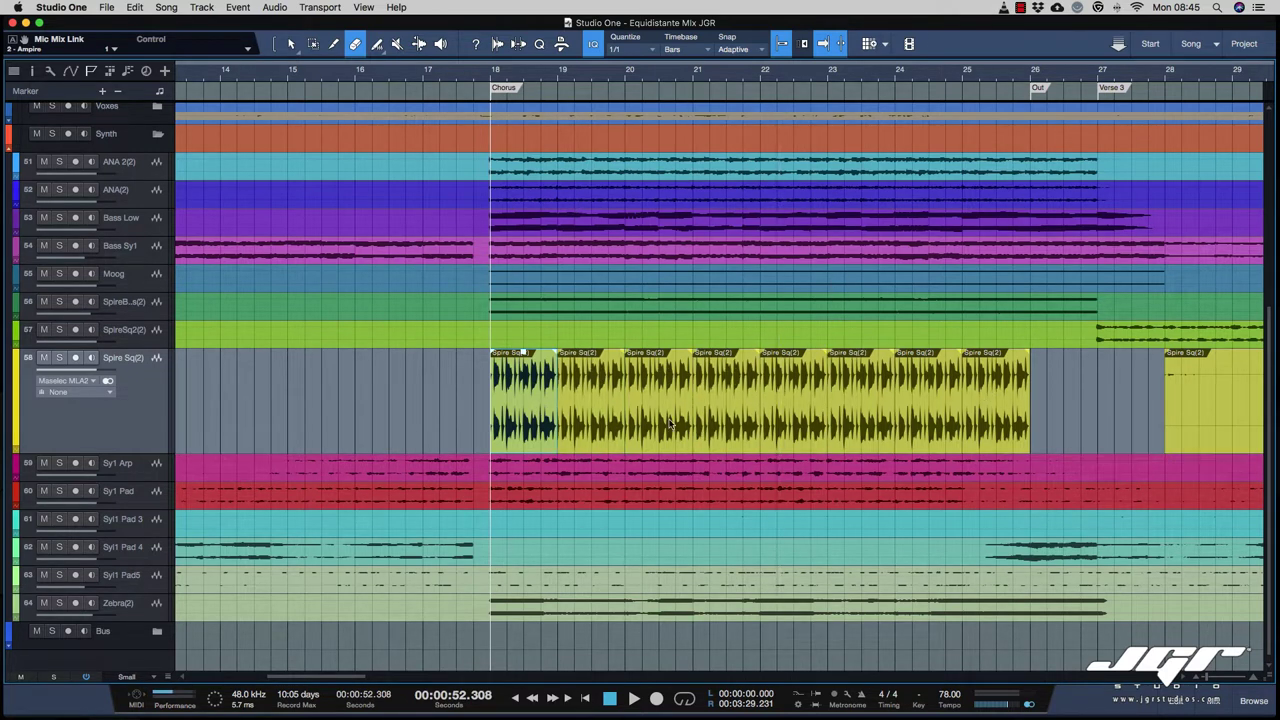
Step: Add a fade-in of about a sixteenth note to the Spire Sq(2) event at bar 18, ending at its second hit
key(w)
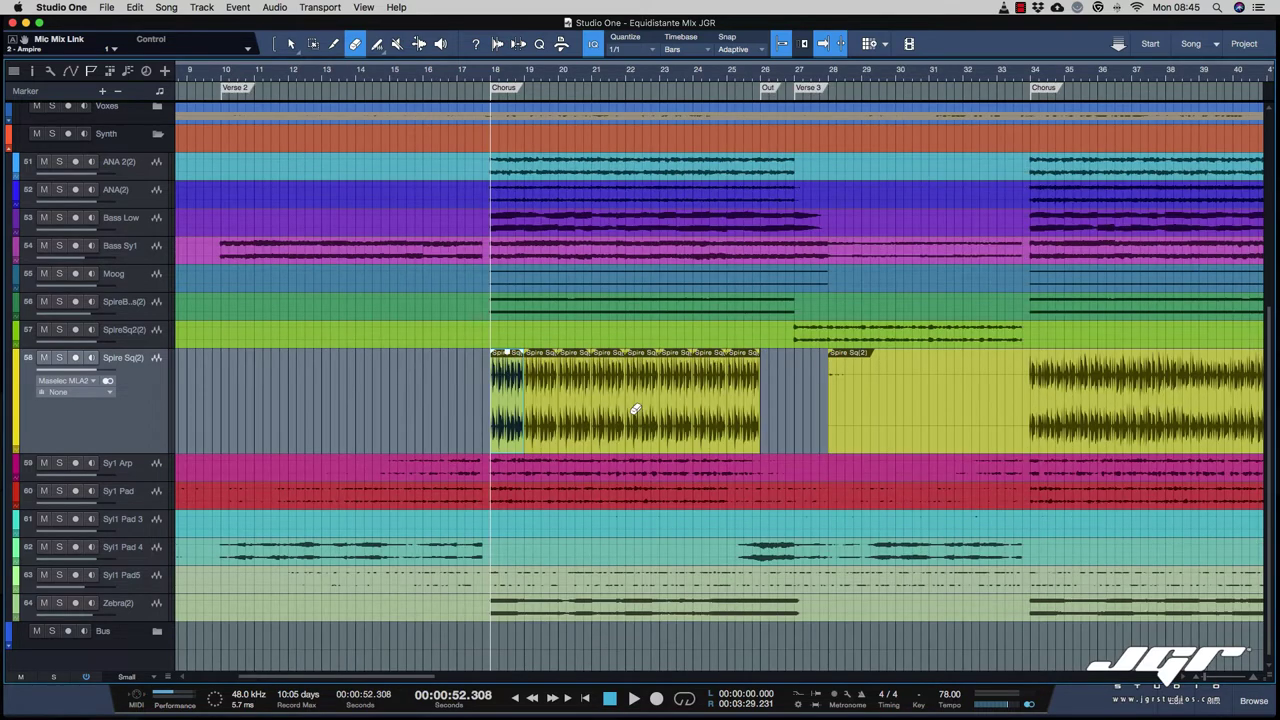
key(e)
key(e)
key(e)
key(e)
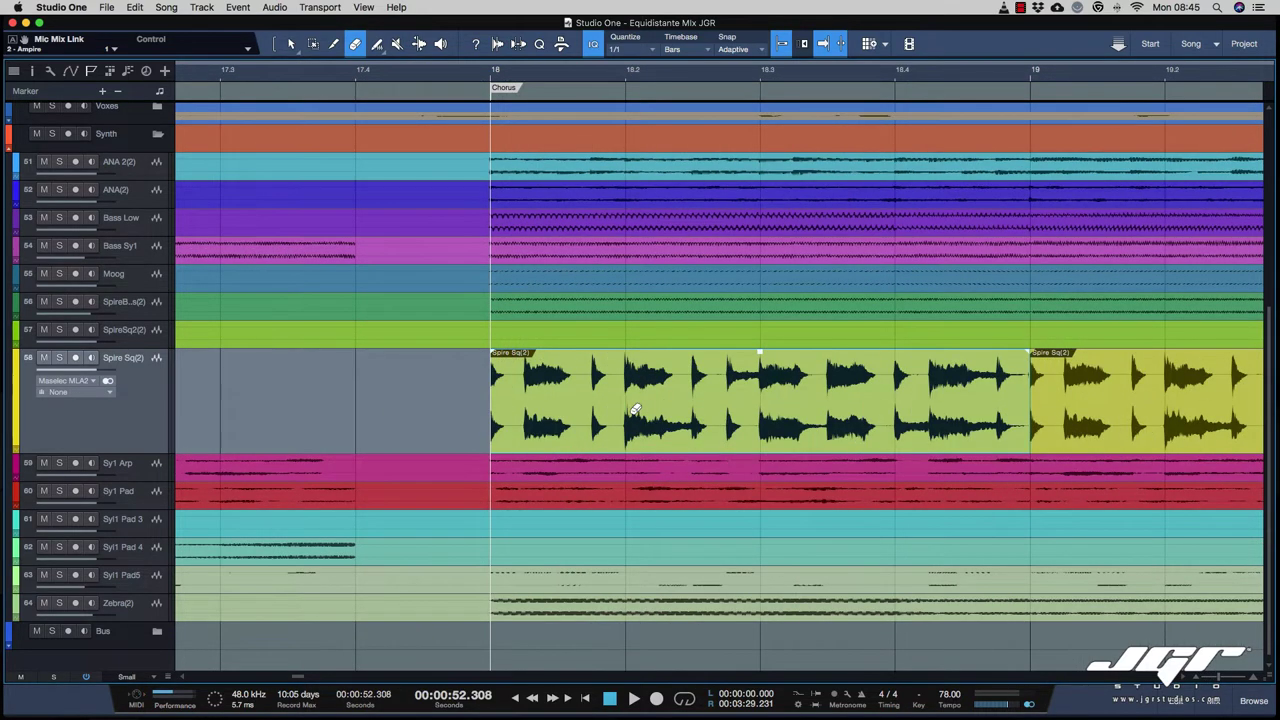
key(e)
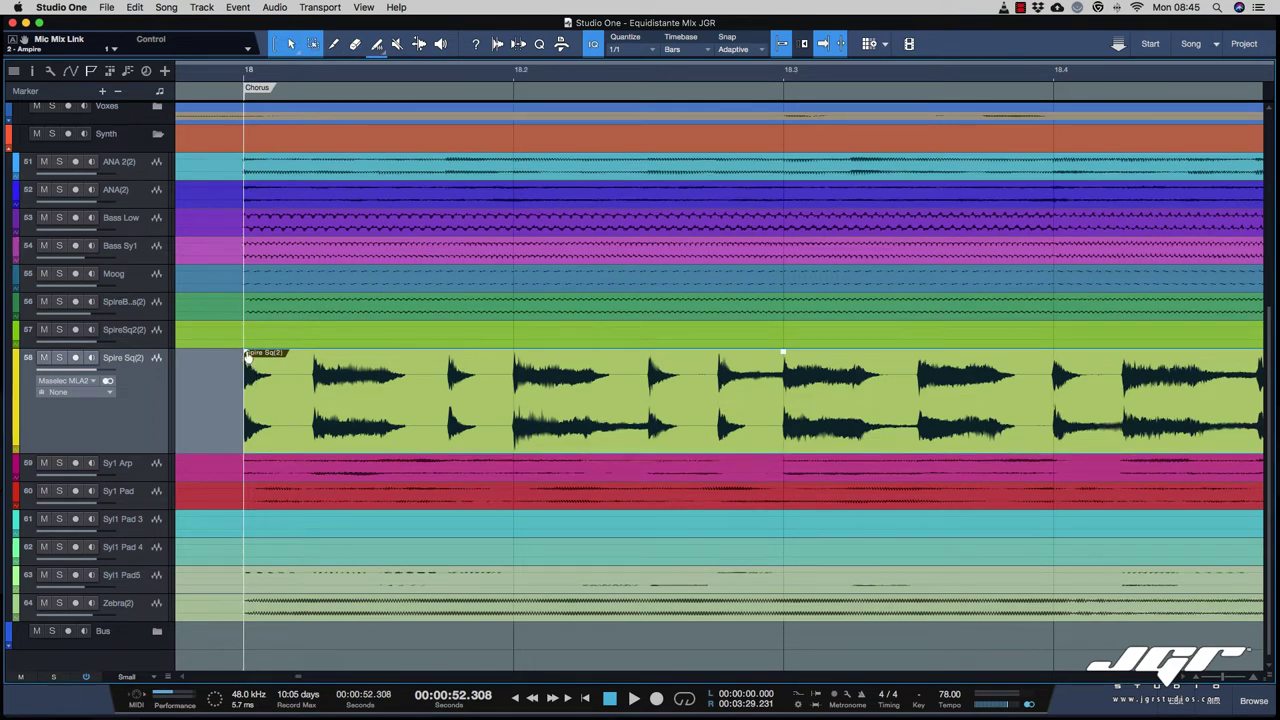
drag(246, 354, 313, 351)
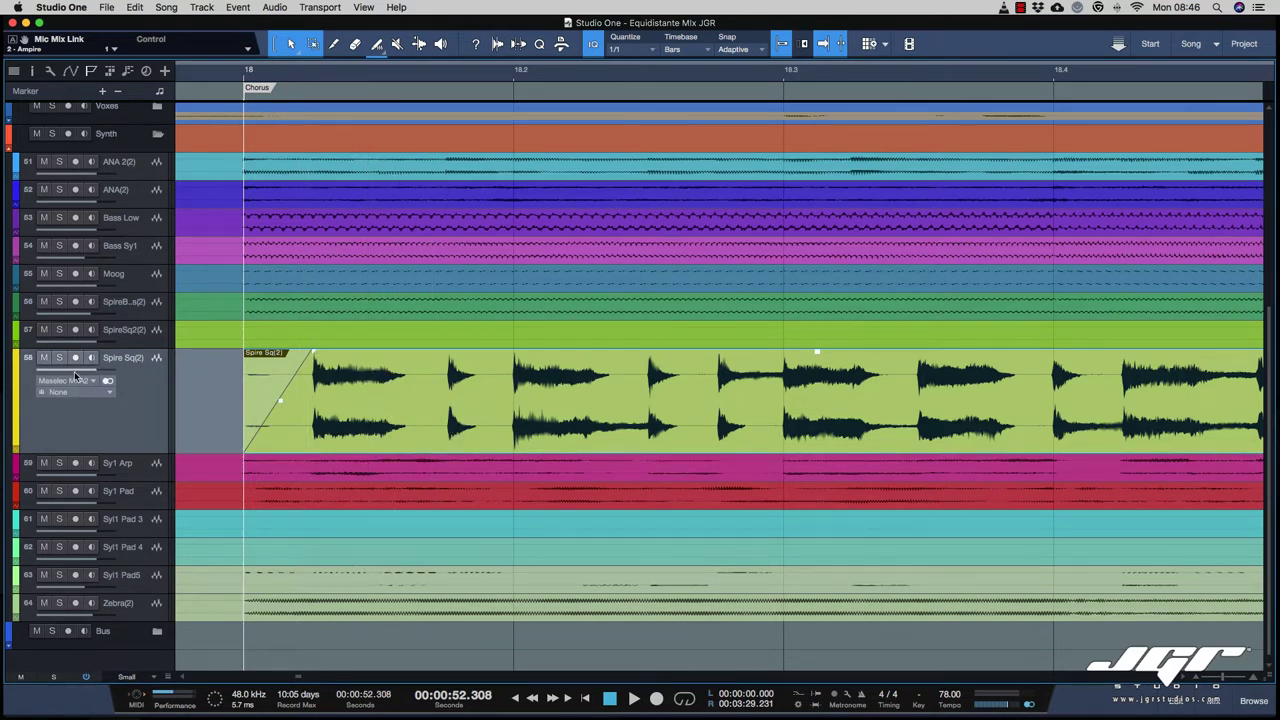
Step: Show the track inspector and remove the fade-in from the Spire Sq(2) event at bar 18
click(31, 70)
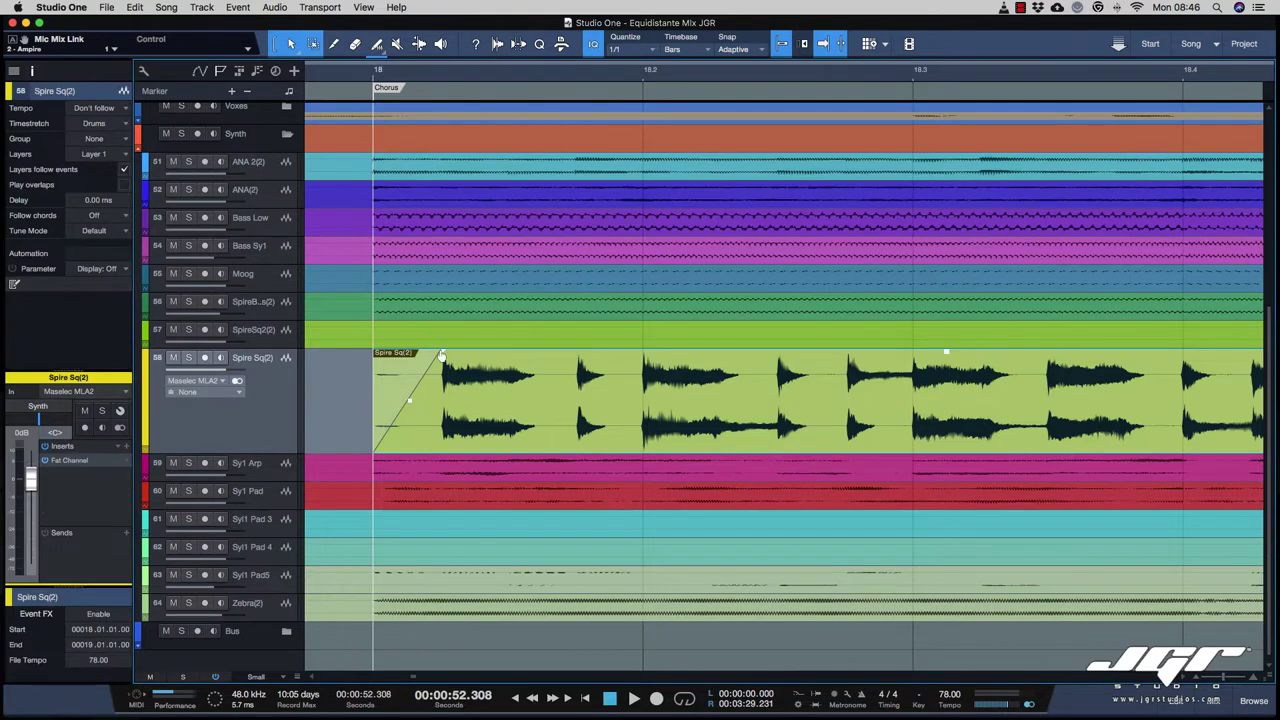
drag(443, 356, 375, 356)
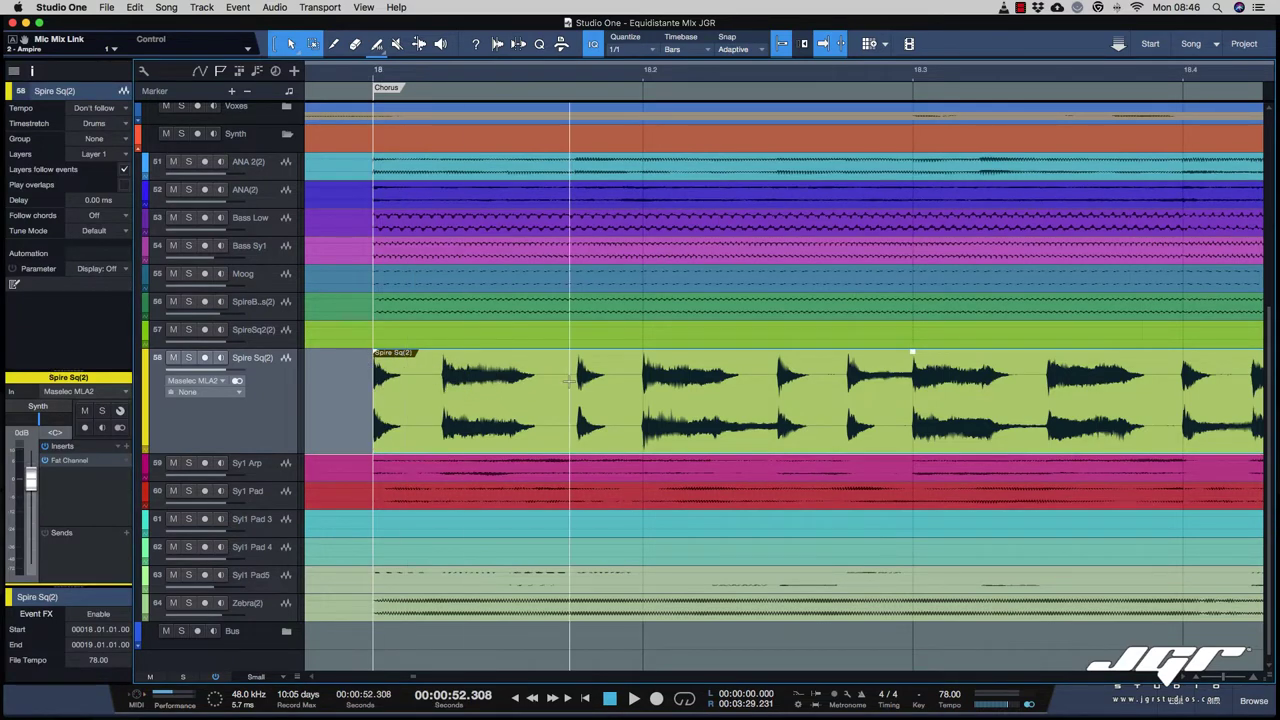
Step: Shift the shared boundary between the Spire Sq(2) events at bar 19 to 18.04.04.95 and return it to bar 19
scroll(570, 382, right, 5)
scroll(570, 382, right, 3)
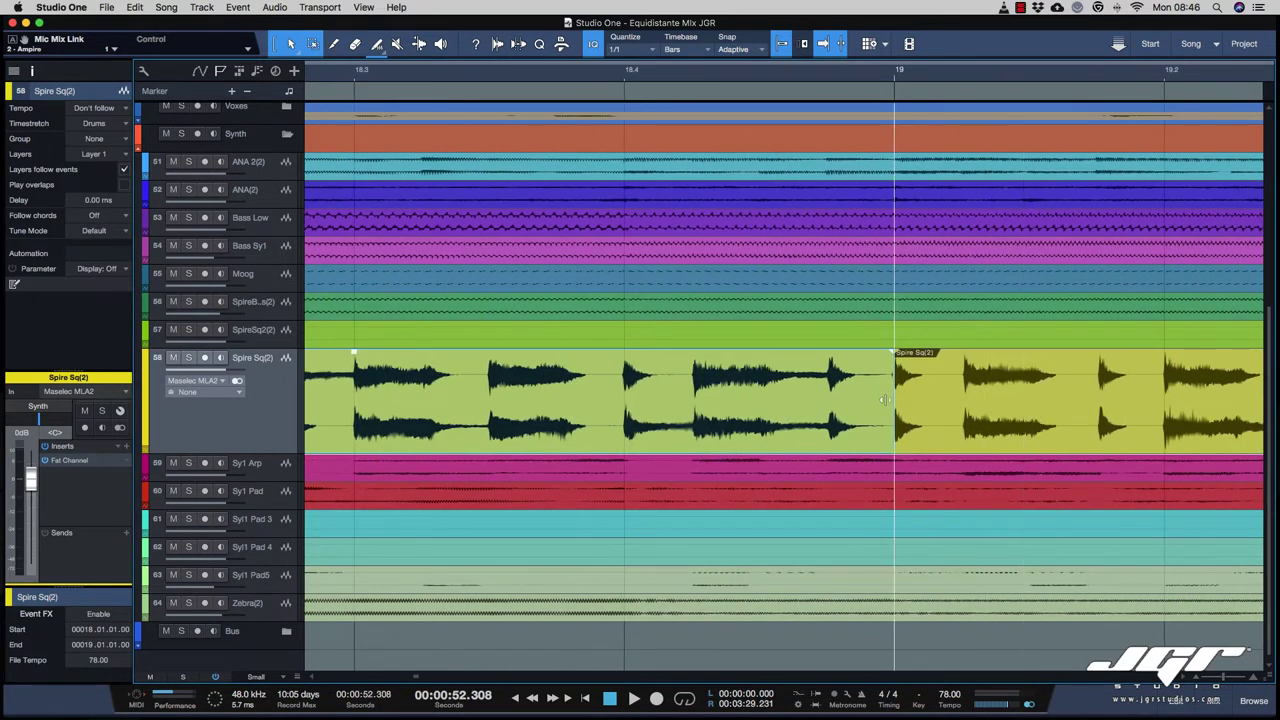
click(910, 445)
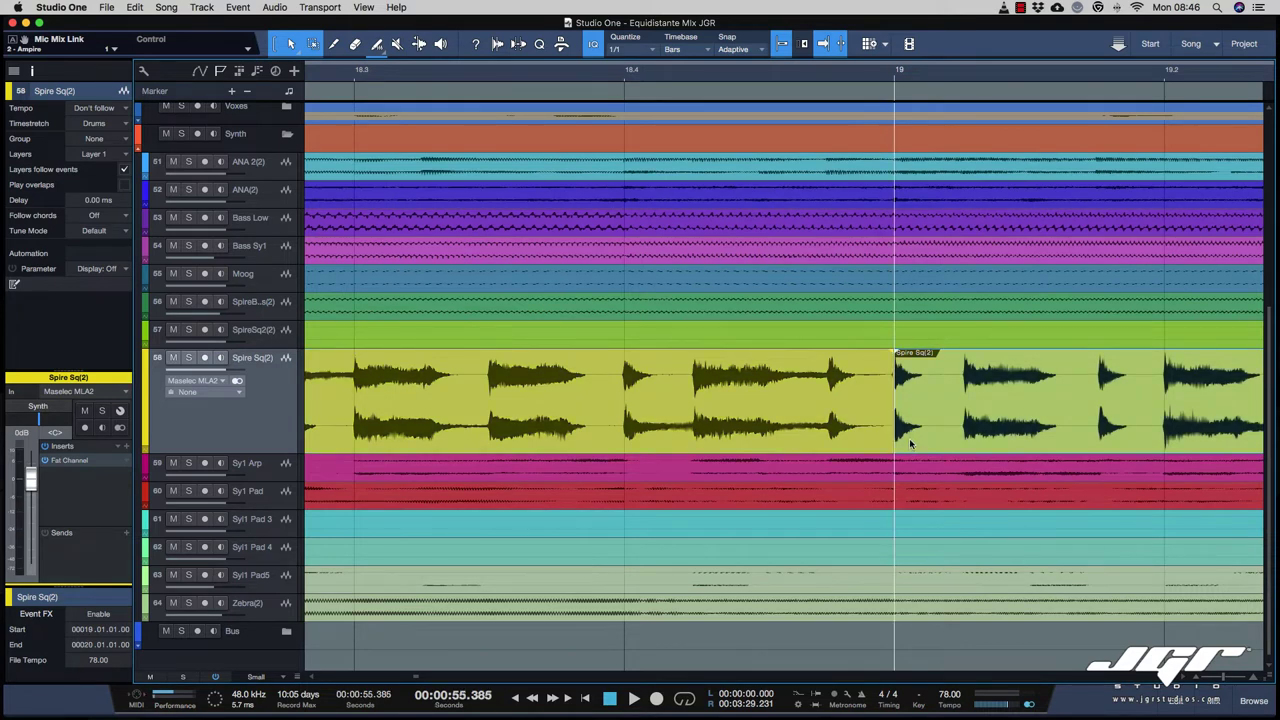
key(e)
key(e)
key(e)
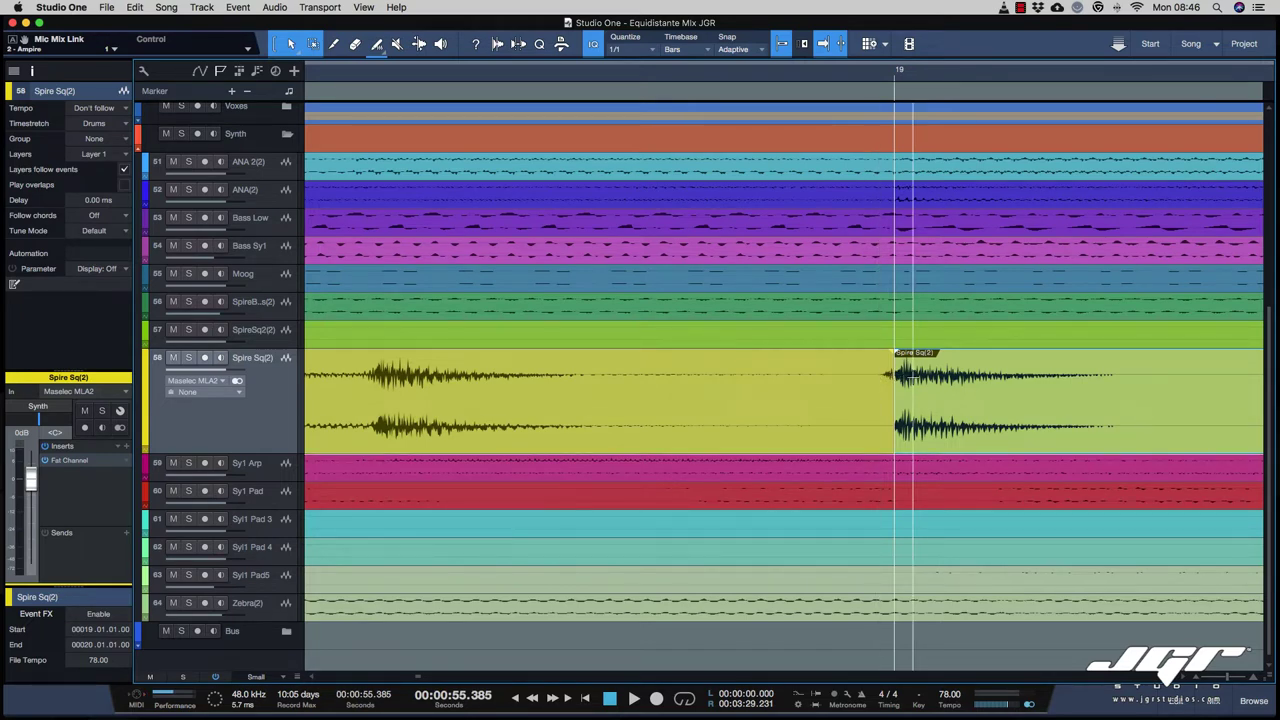
scroll(898, 372, right, 5)
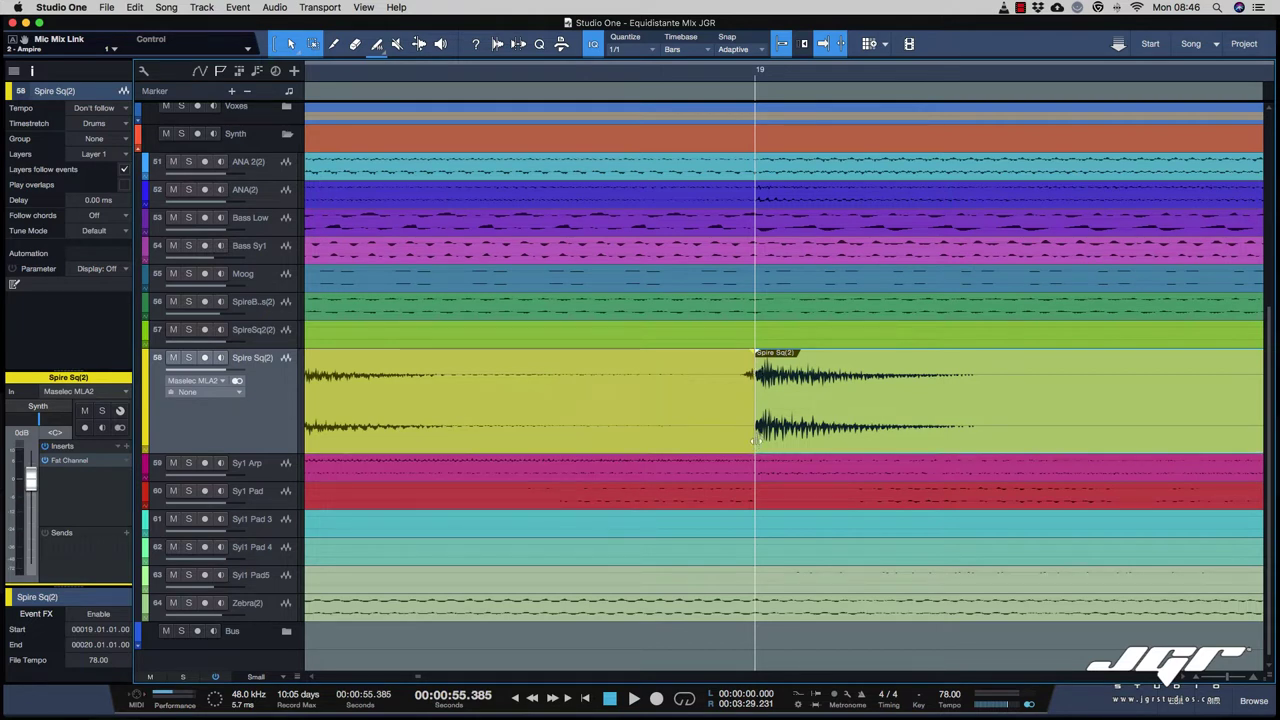
drag(754, 440, 728, 438)
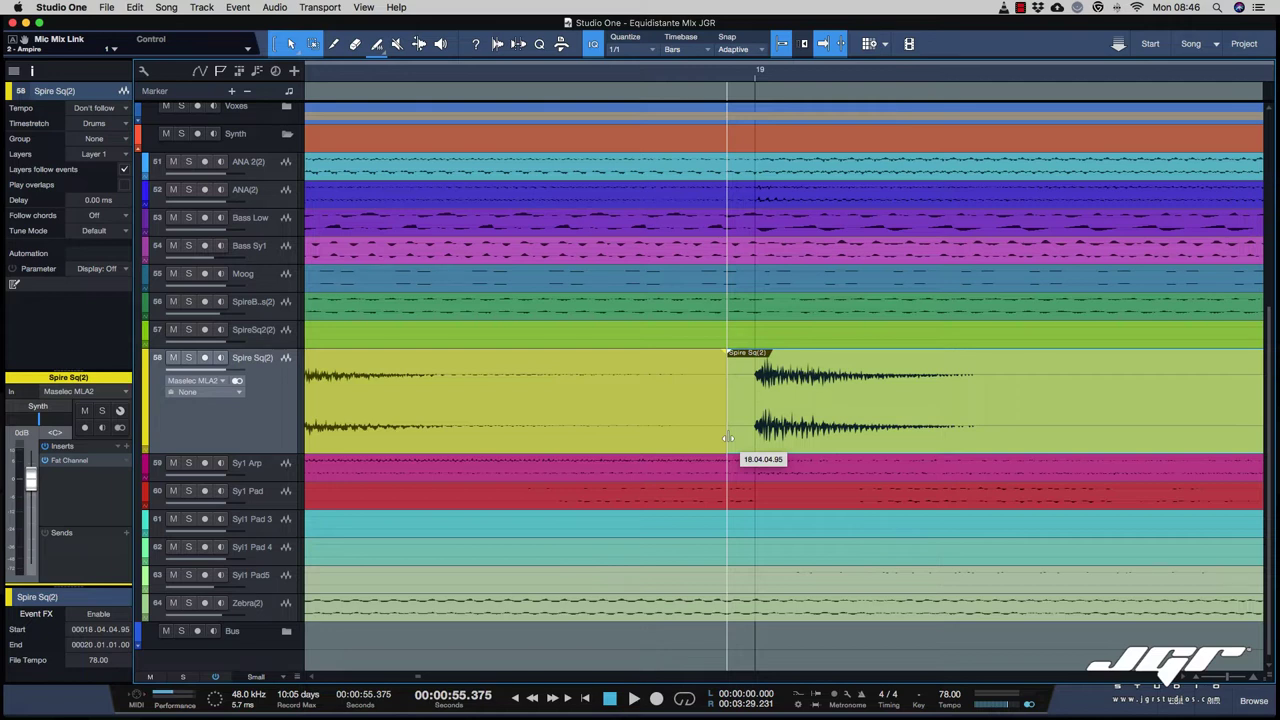
drag(728, 438, 754, 440)
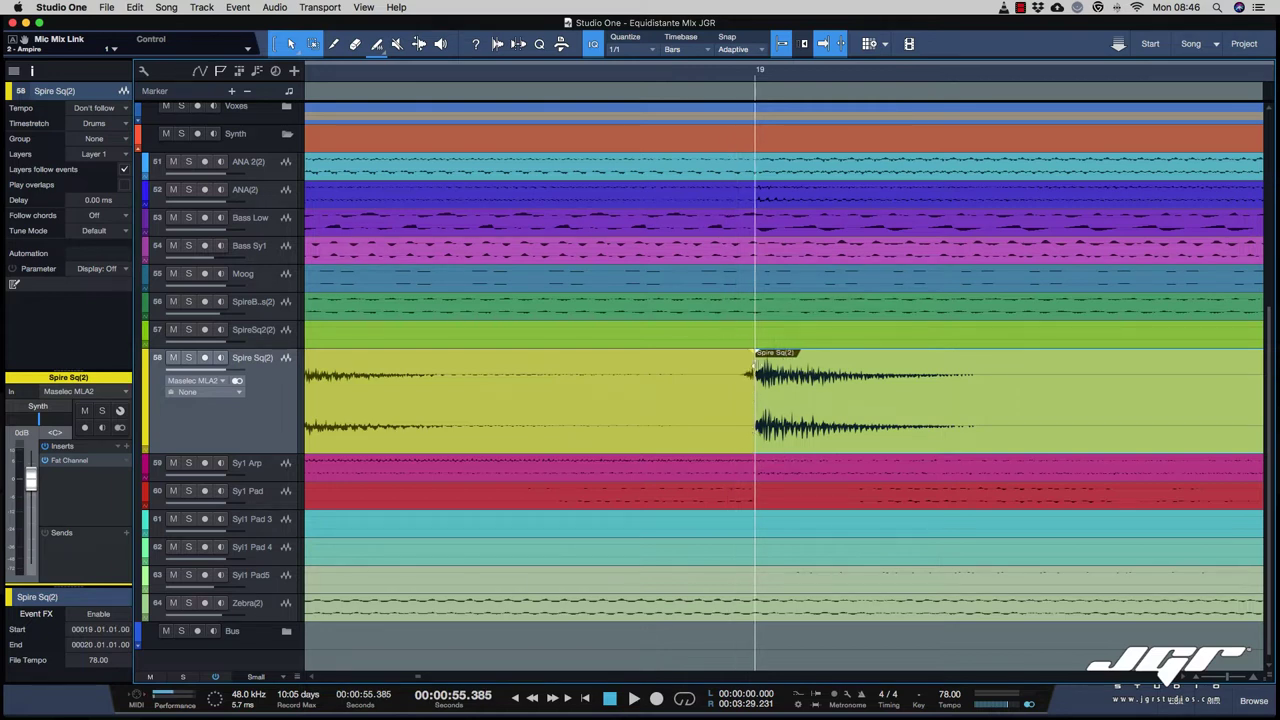
Step: Extend the bar 19 event's start over the preceding event to 18.04.04.95 and delete a short range ending at bar 19
drag(750, 370, 730, 366)
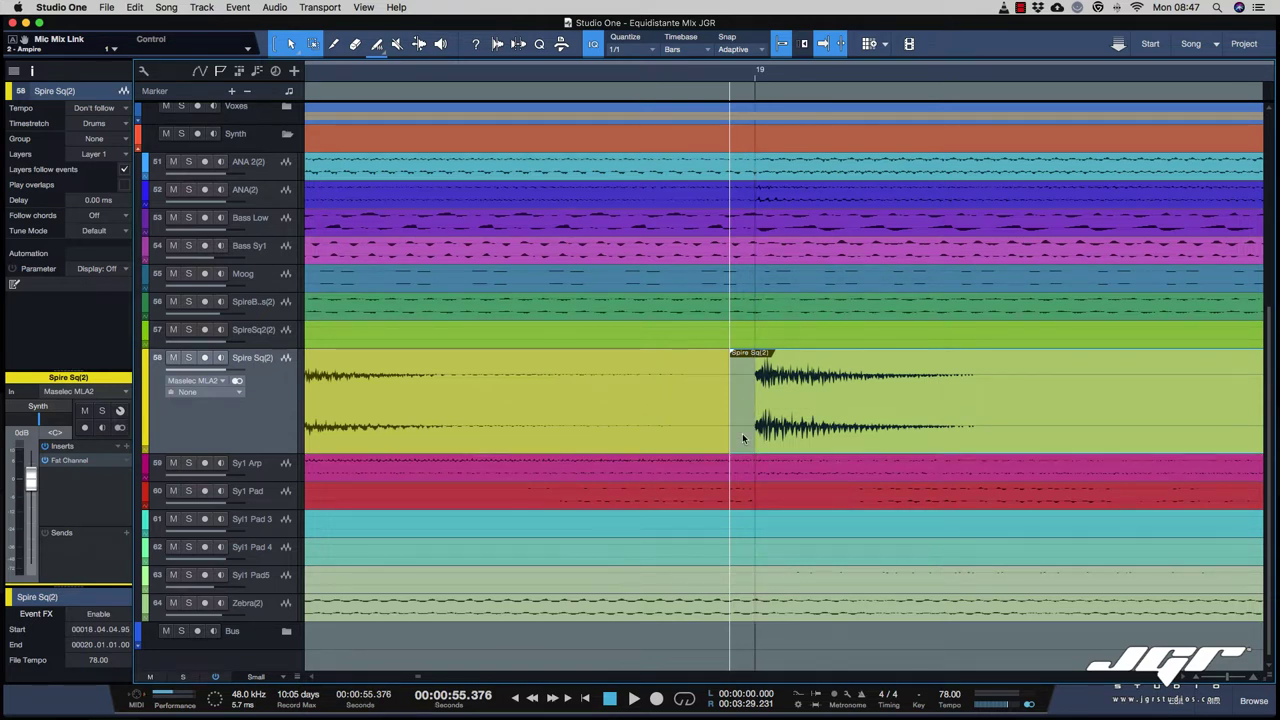
drag(742, 433, 745, 431)
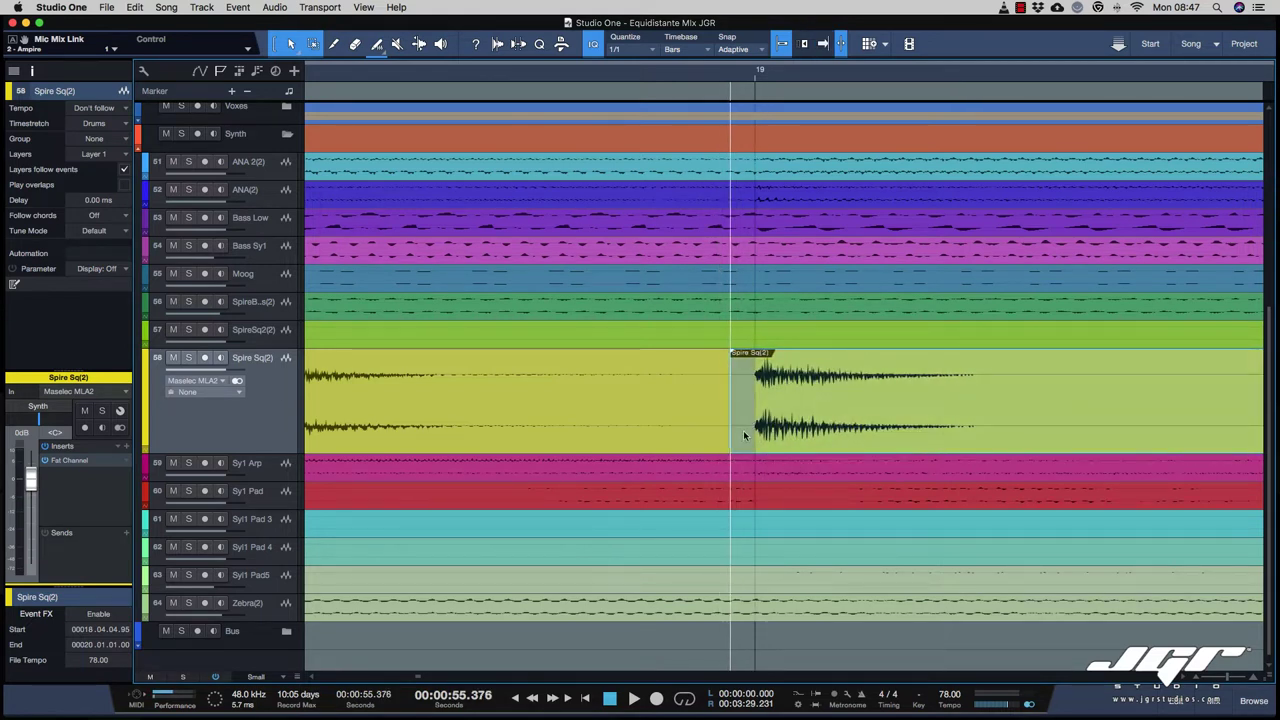
drag(742, 372, 662, 369)
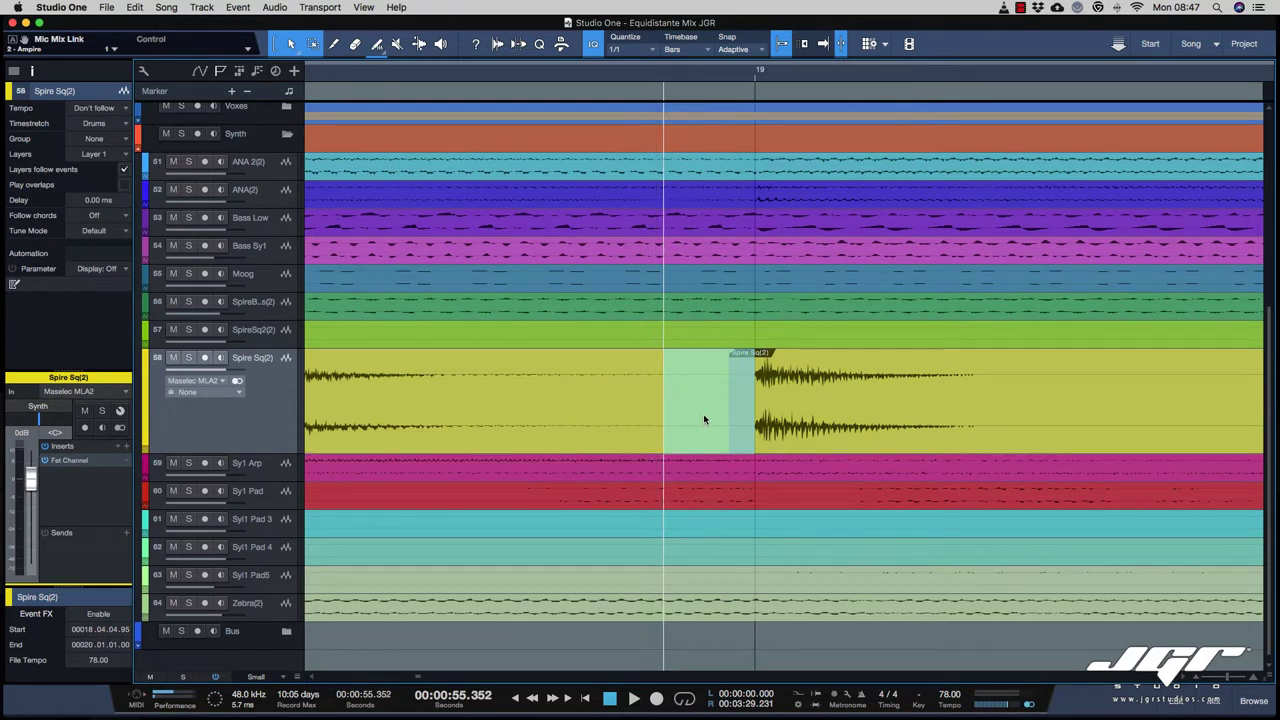
key(Delete)
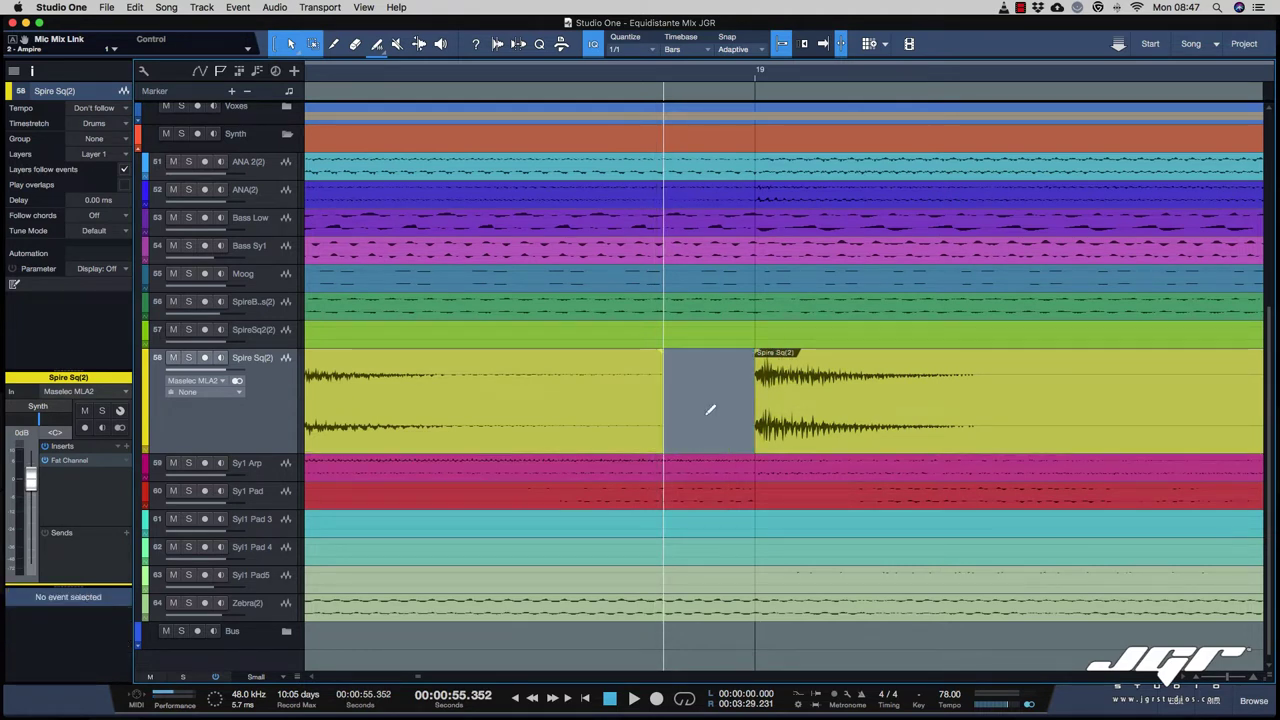
Step: Undo the range deletion and the overlap before bar 19 on the Spire Sq(2) track
key(super+z)
key(super+z)
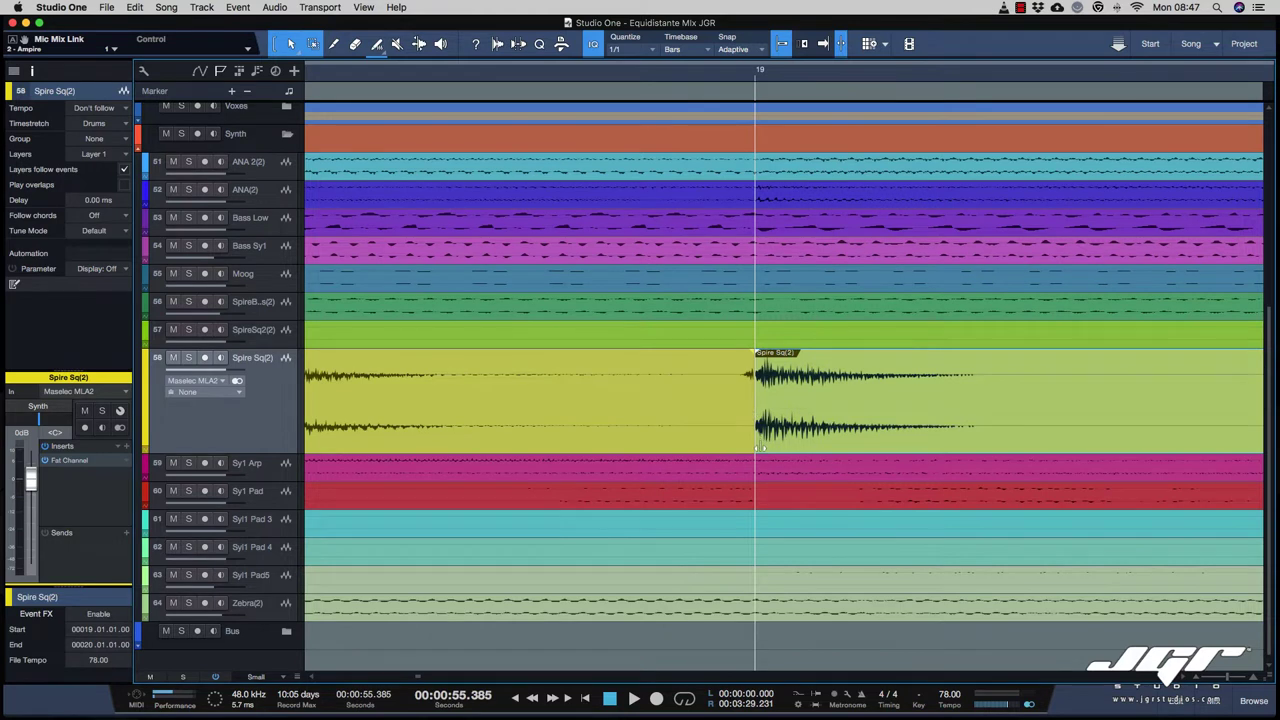
Step: Try a fade-out at the end of the bar 18 Spire Sq(2) event and reshape its curve
scroll(760, 444, right, 1)
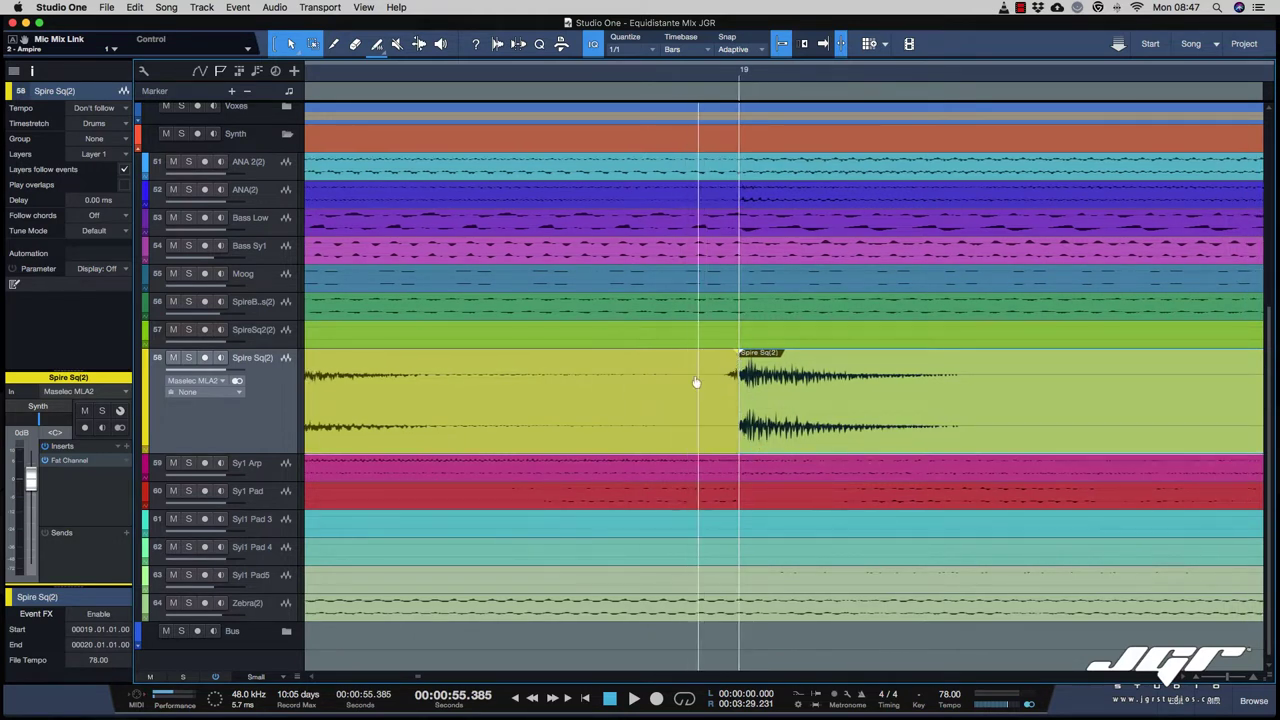
drag(736, 353, 539, 357)
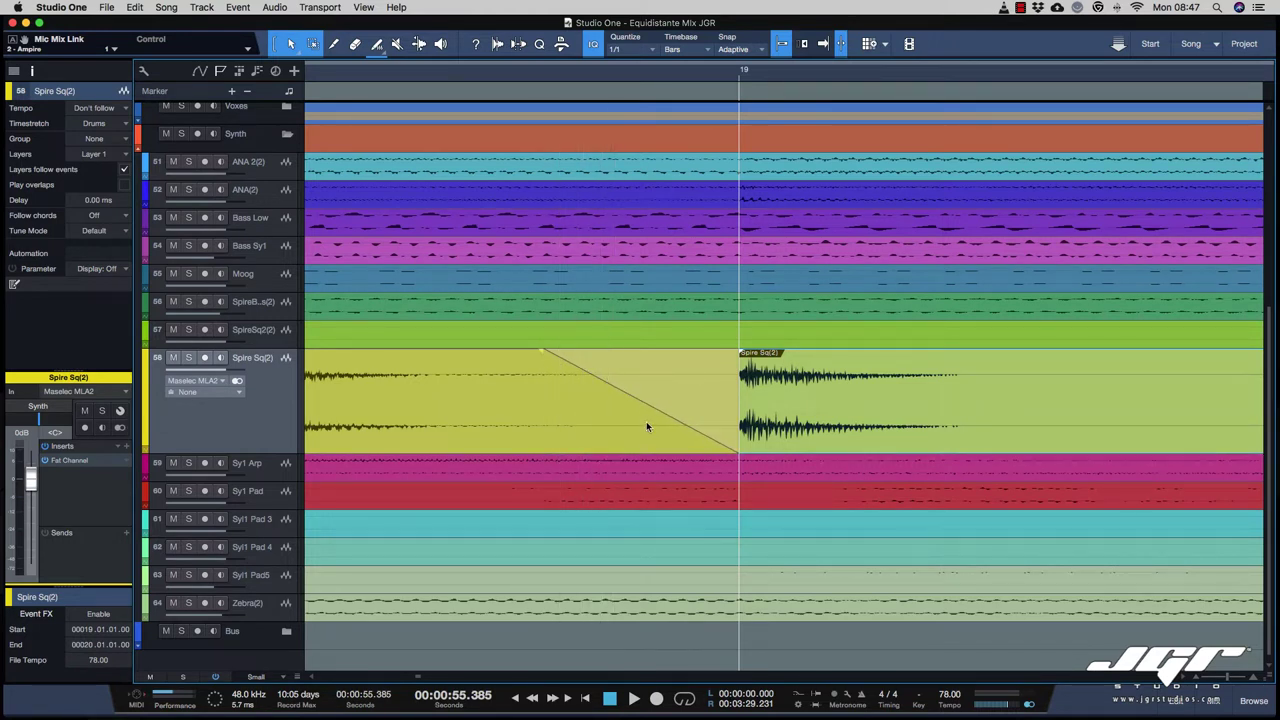
click(722, 381)
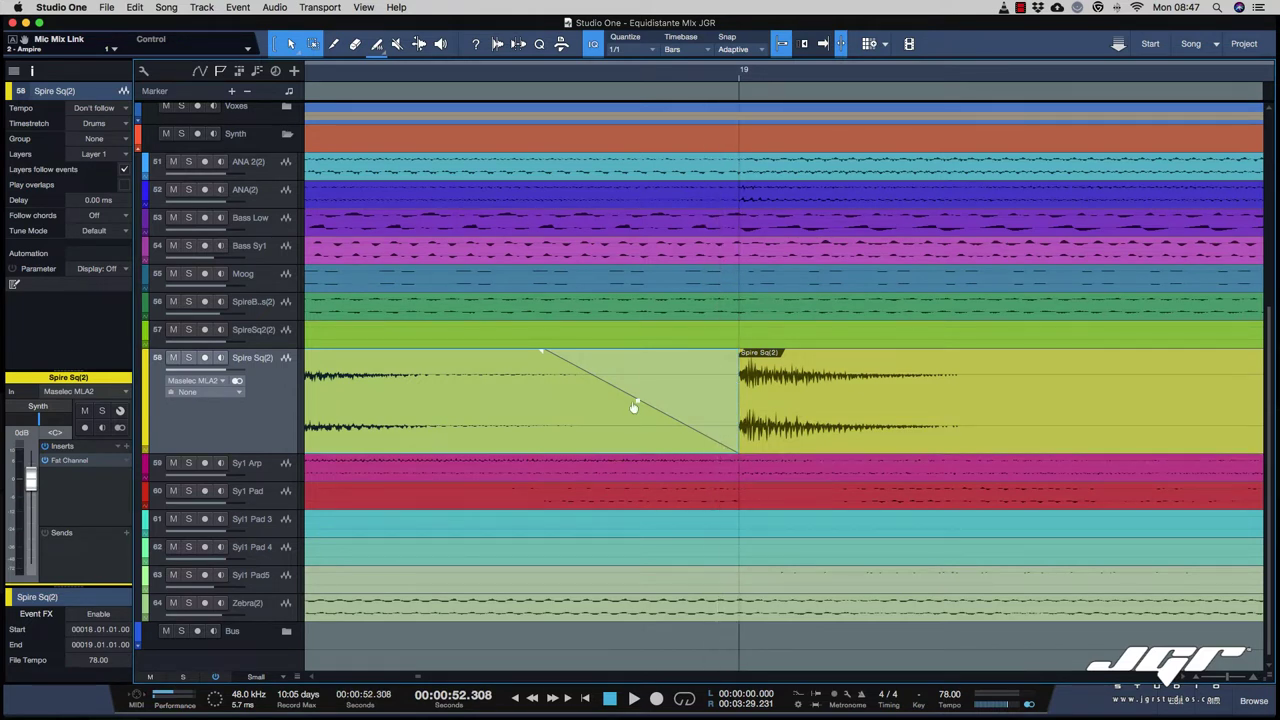
mouse_move(636, 404)
mouse_down()
mouse_move(632, 420)
mouse_move(650, 391)
mouse_move(637, 411)
mouse_up()
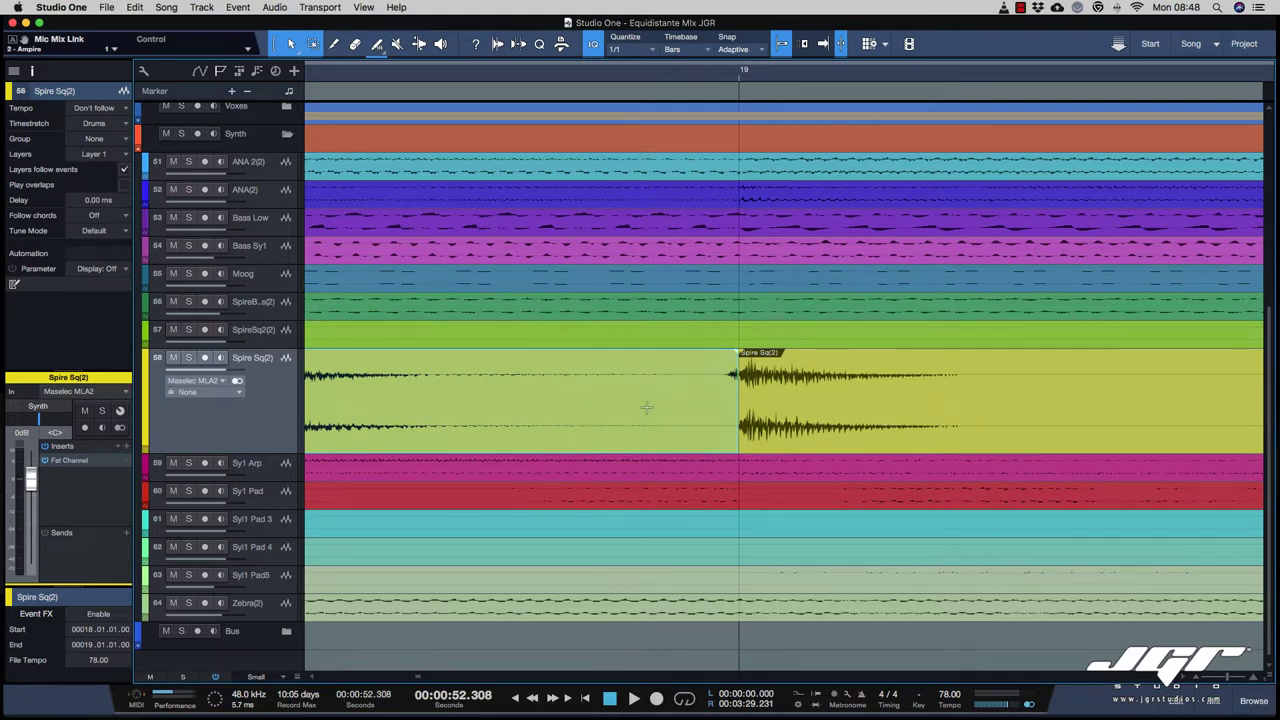
Step: Overlap the bar 19 event onto the preceding one from 18.04.04.94, crossfade them and lengthen the crossfade back to 18.04.04.76
drag(741, 373, 706, 364)
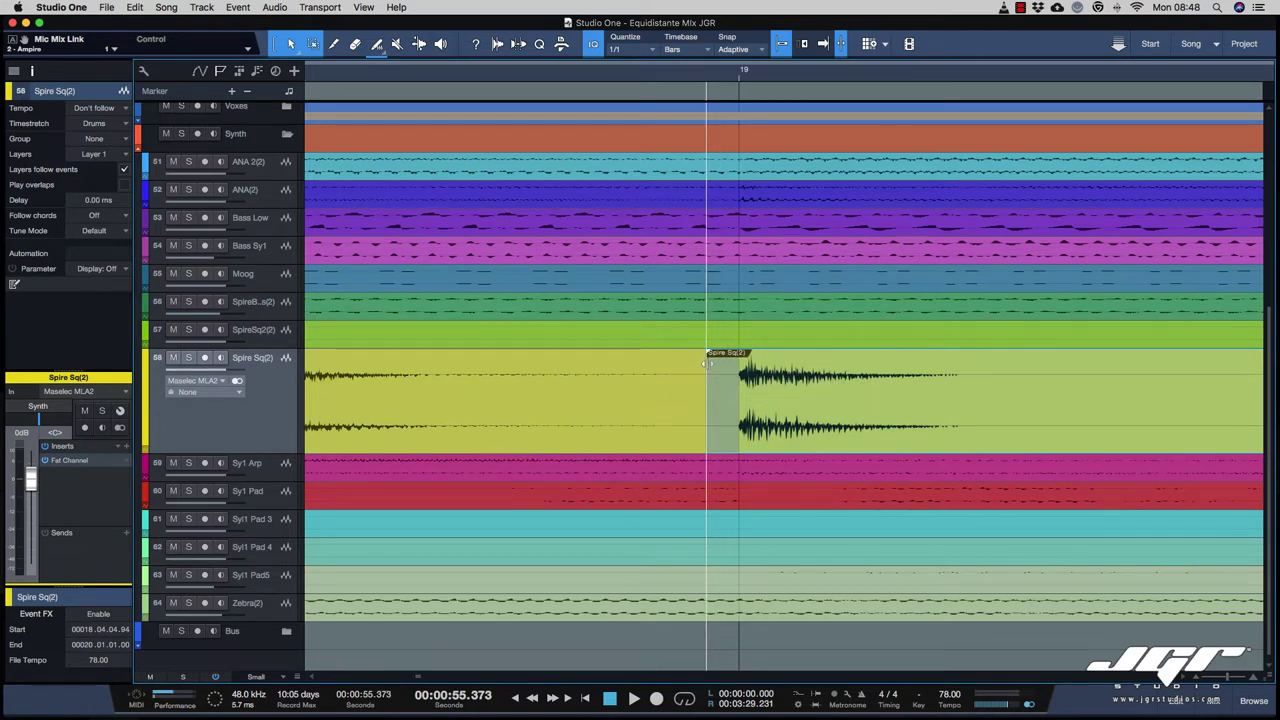
key(x)
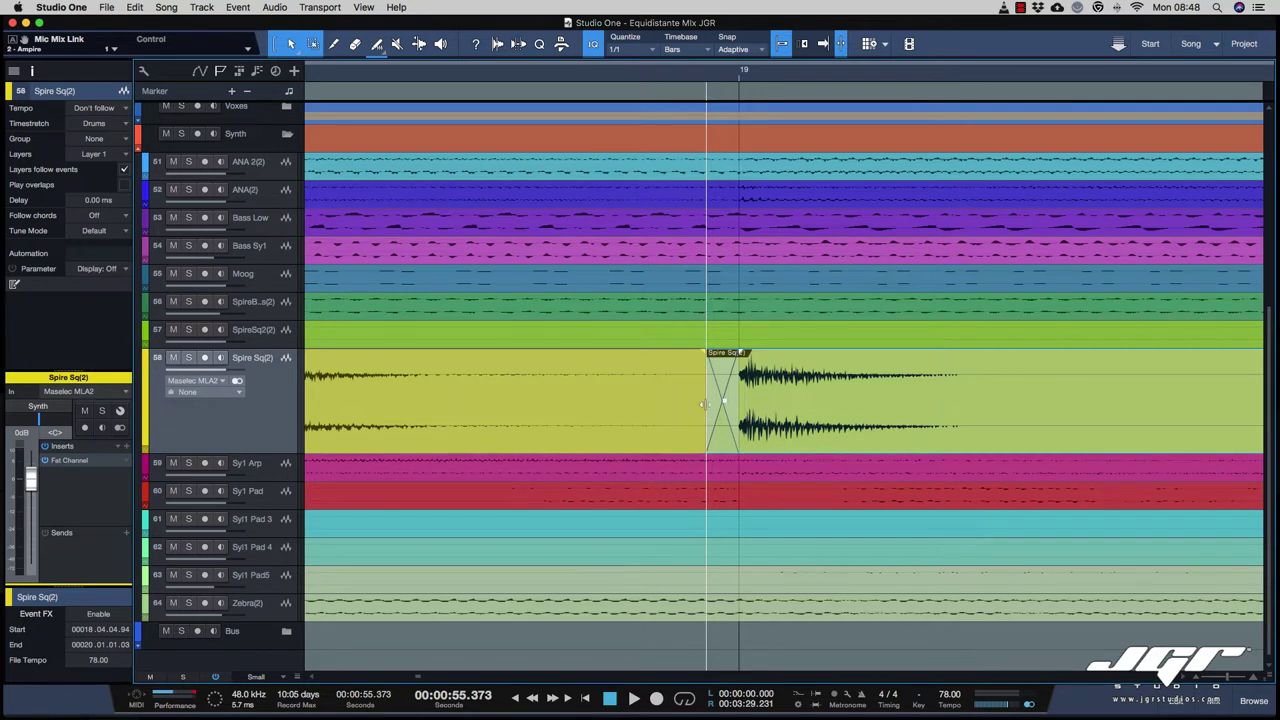
drag(704, 404, 675, 408)
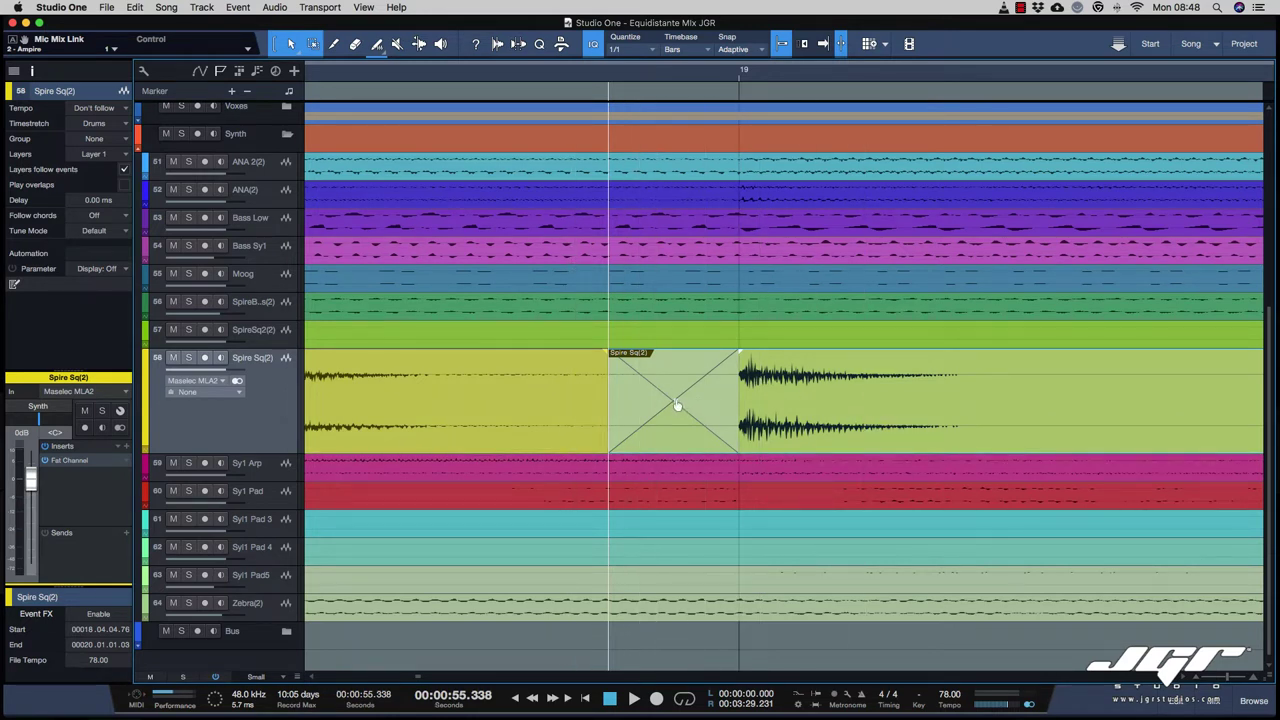
Step: Adjust the crossfade's curve and shorten the overlap by trimming the bar 18 event's end to 18.04.04.97
drag(677, 405, 722, 368)
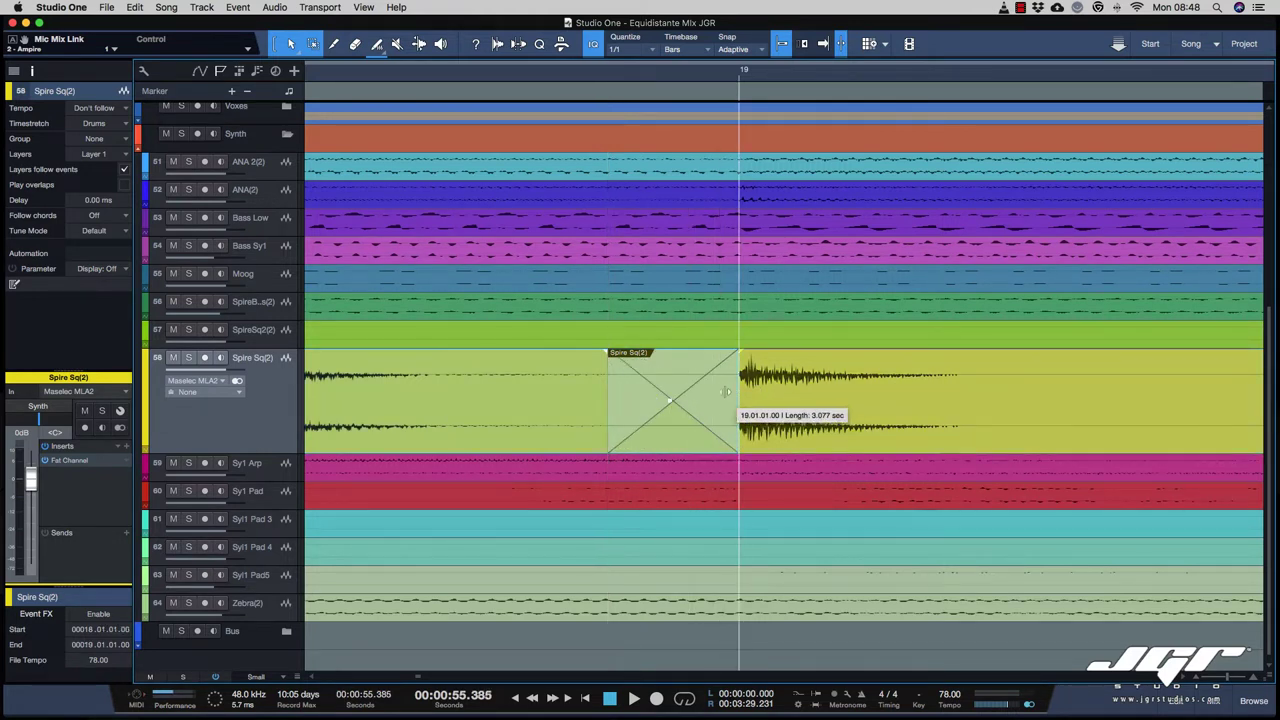
click(743, 396)
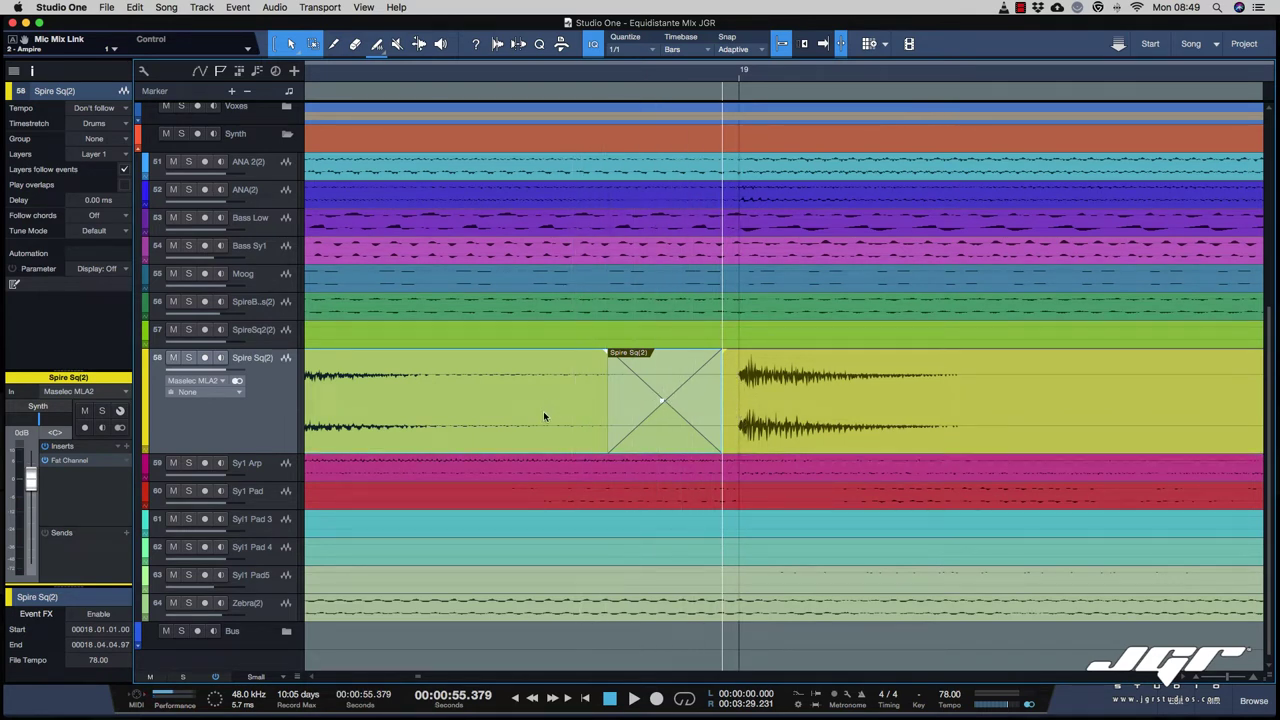
click(776, 406)
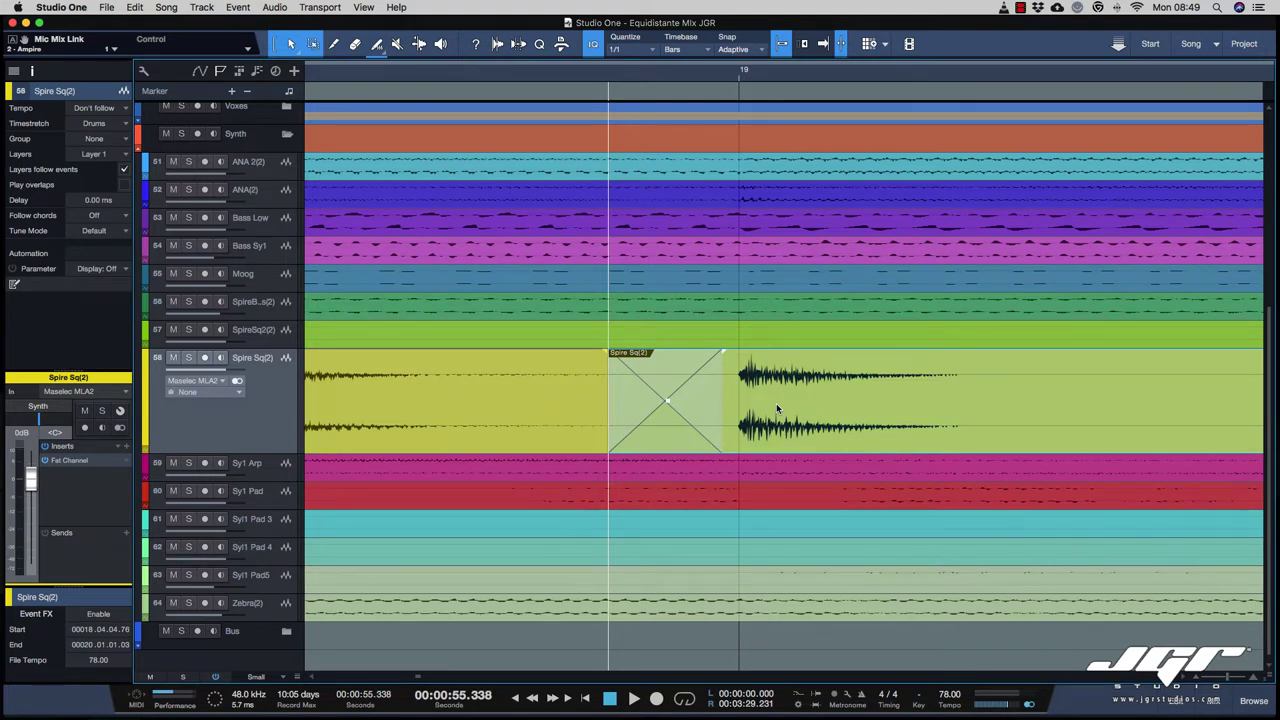
Step: Undo the crossfade edits and the overlap, and return the playback cursor to the event start at bar 19
key(super+z)
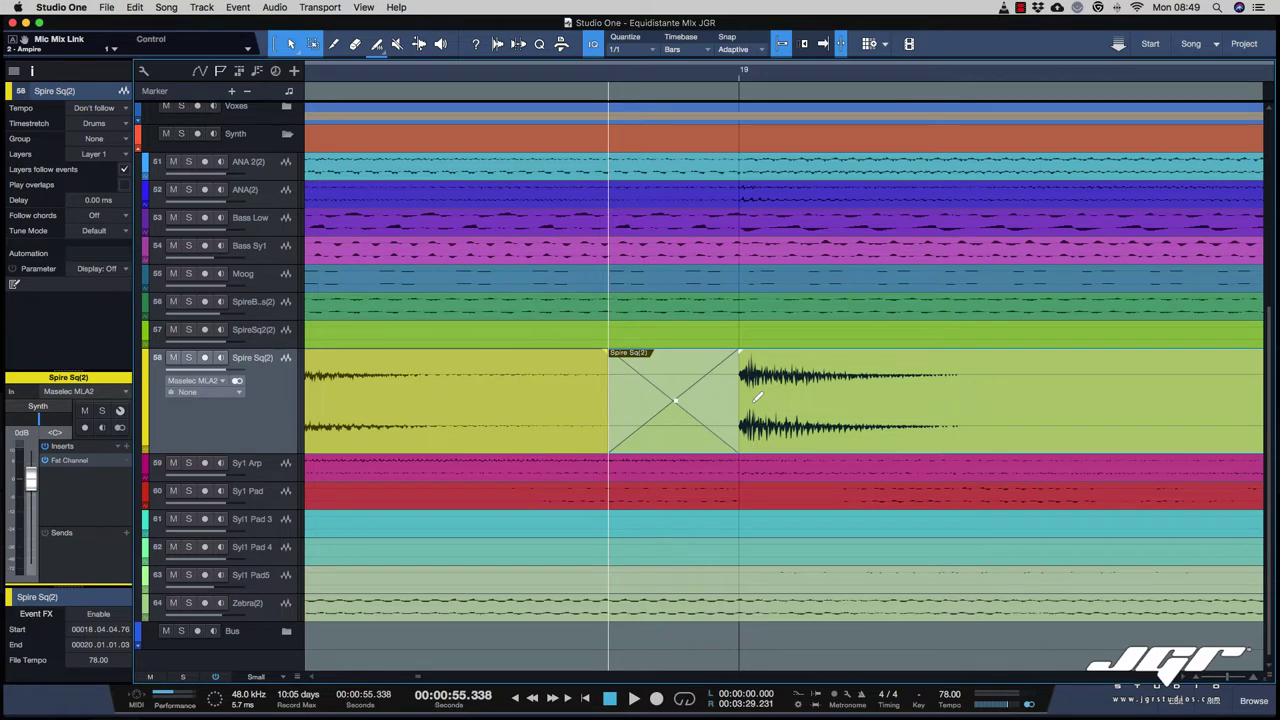
key(super+z)
key(super+z)
key(super+z)
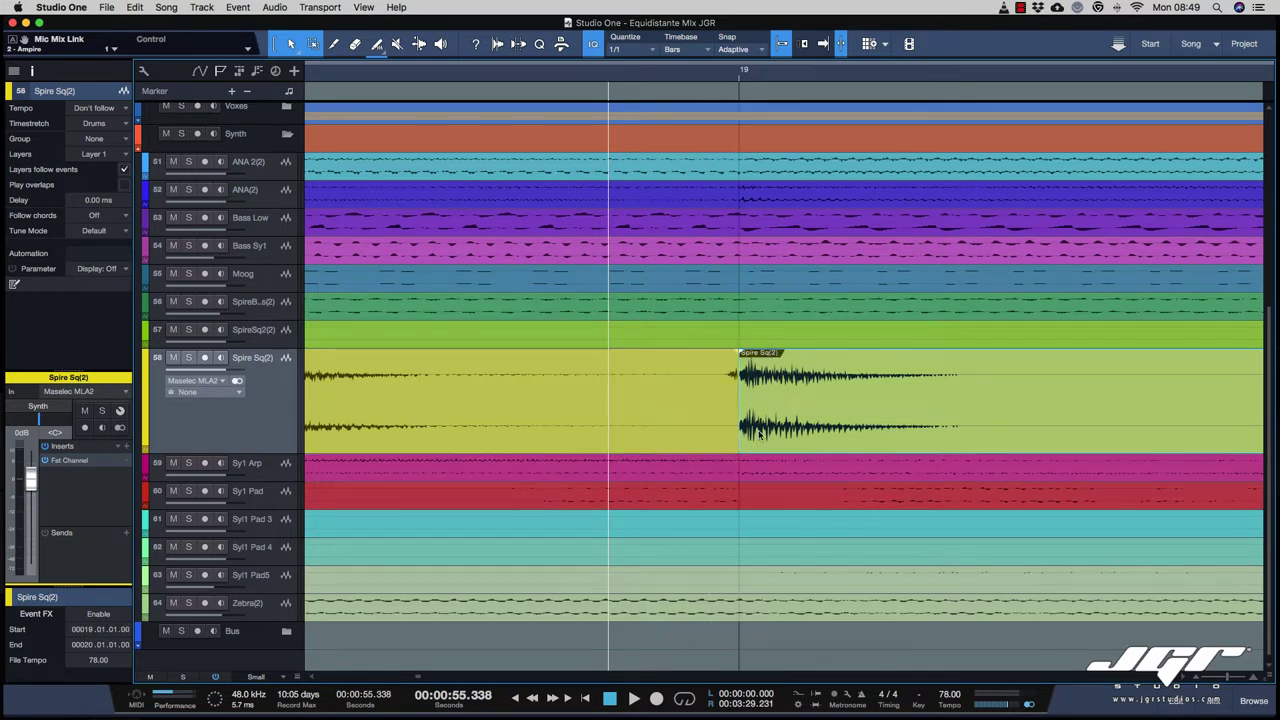
key(l)
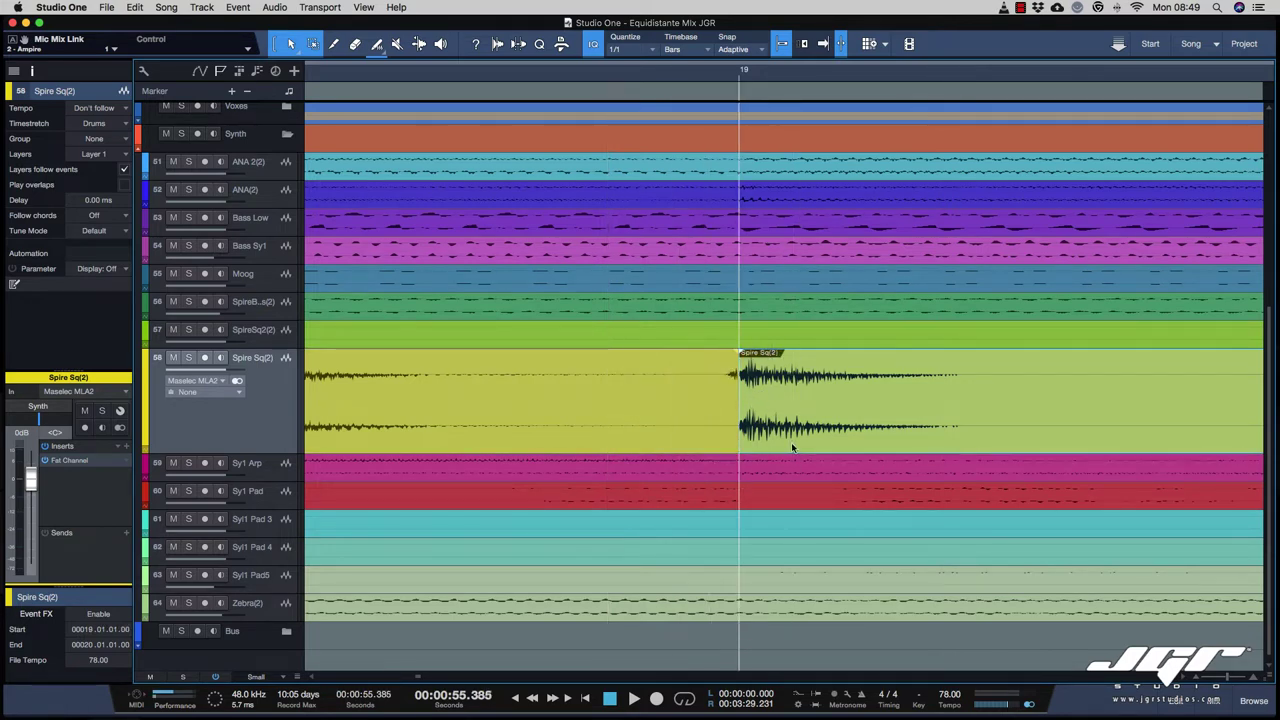
Step: Crossfade the adjoining Spire Sq(2) events at bar 19 and move the crossfade earlier to start at 18.04.04.93
scroll(792, 447, down, 1)
scroll(792, 447, left, 1)
scroll(792, 447, right, 1)
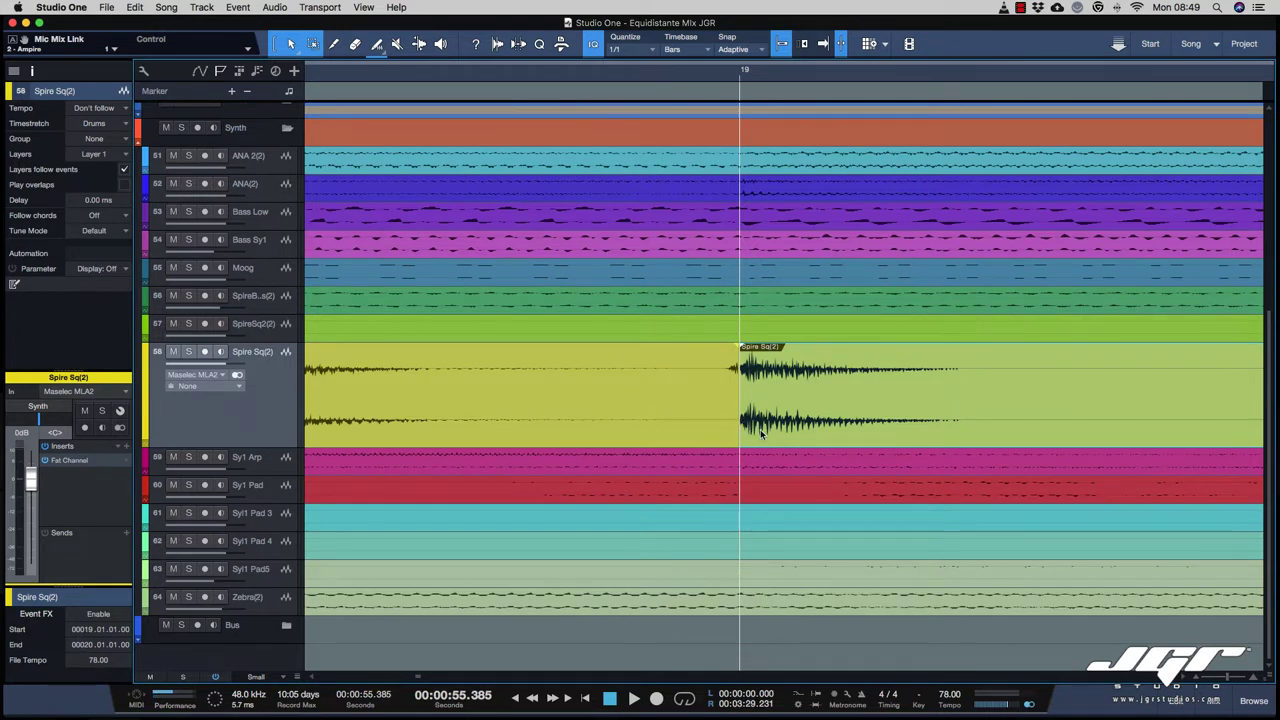
key(x)
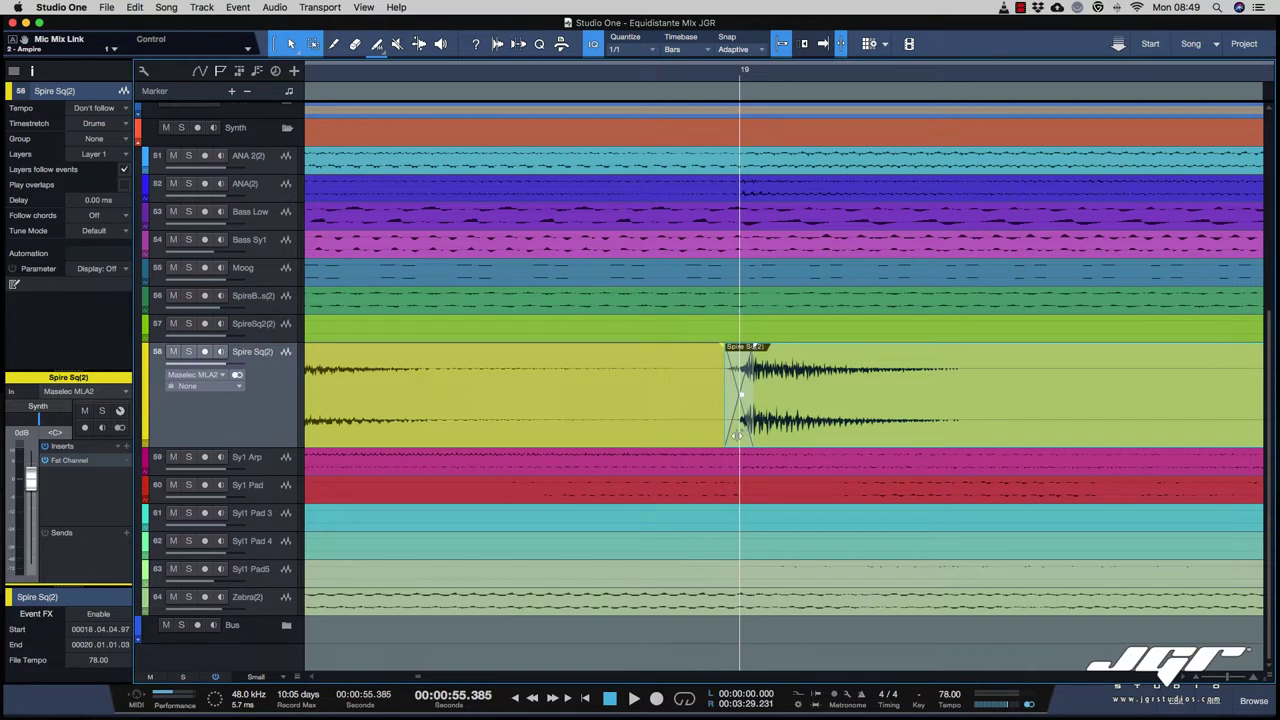
mouse_move(737, 436)
mouse_down()
mouse_move(686, 433)
mouse_move(721, 433)
mouse_up()
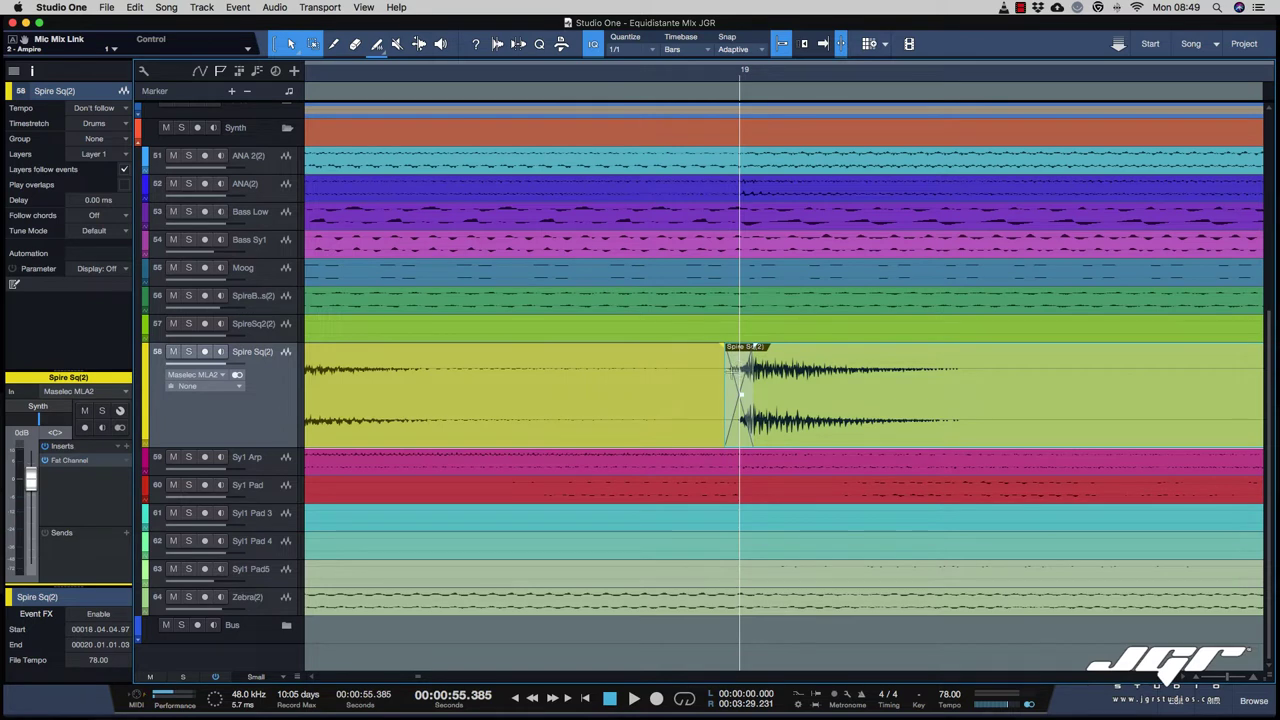
Step: Undo the crossfade's move and the crossfade itself at bar 19
key(super+z)
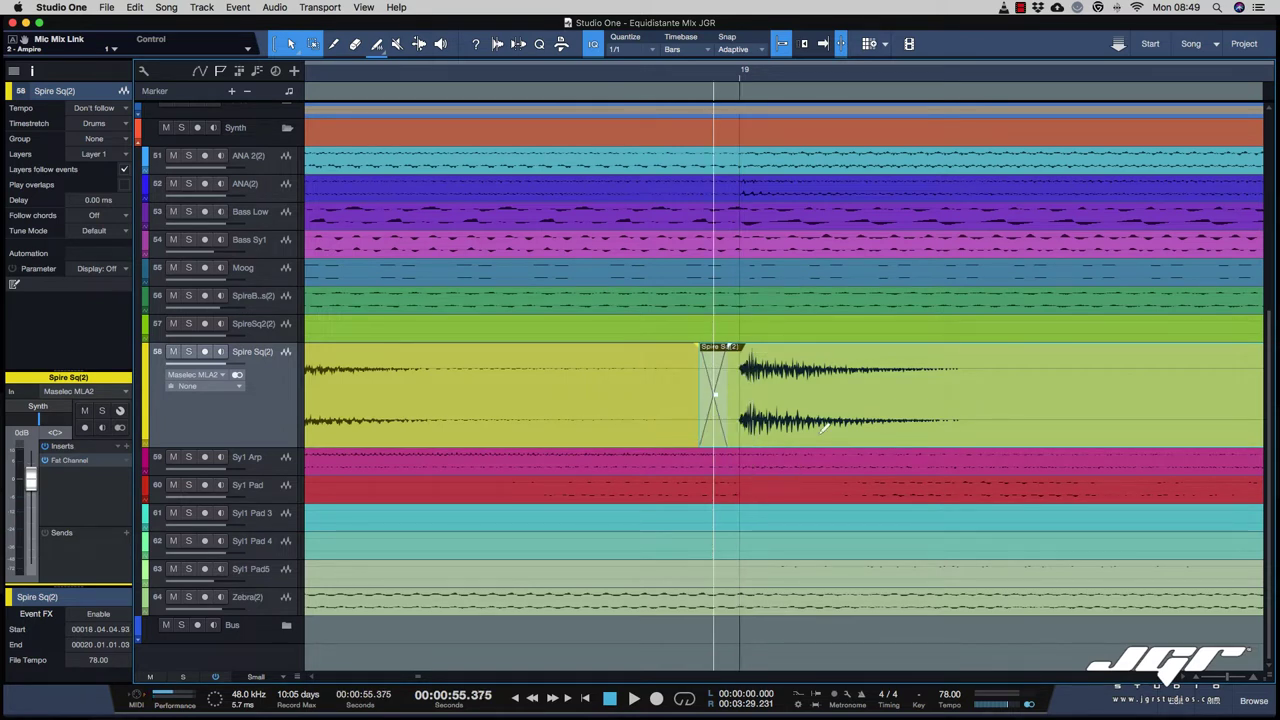
key(super+shift+z)
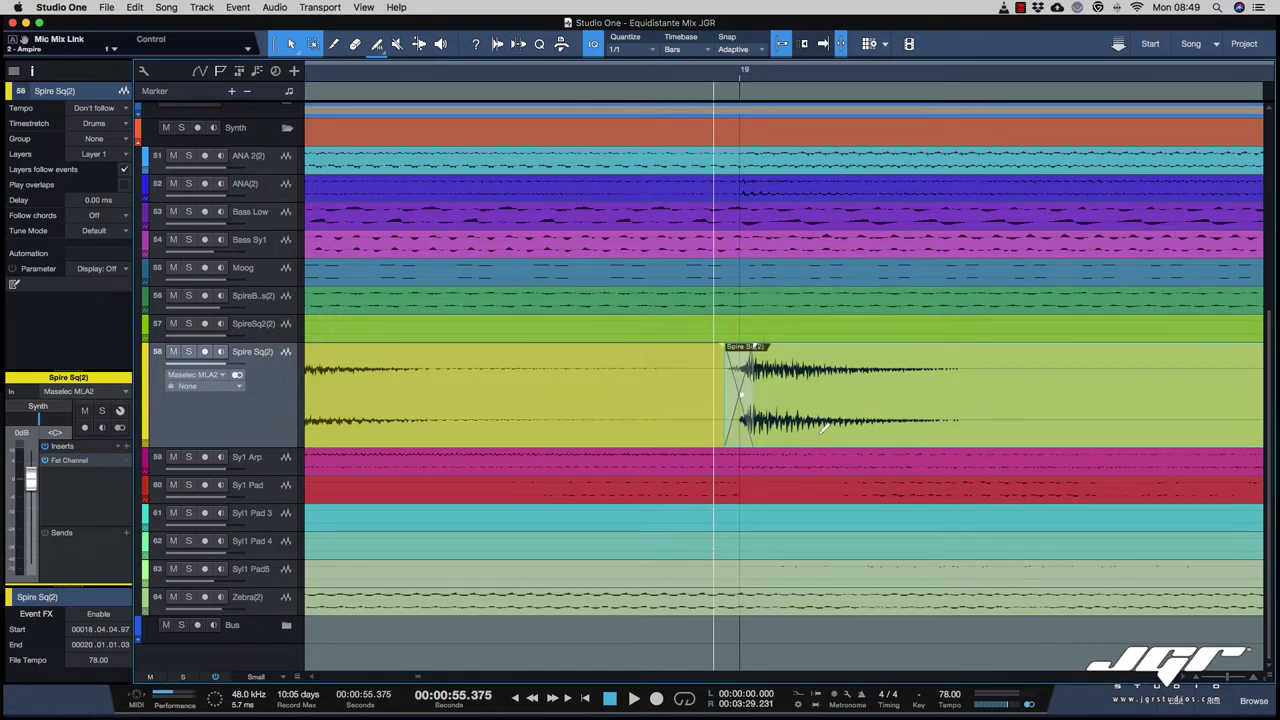
key(super+z)
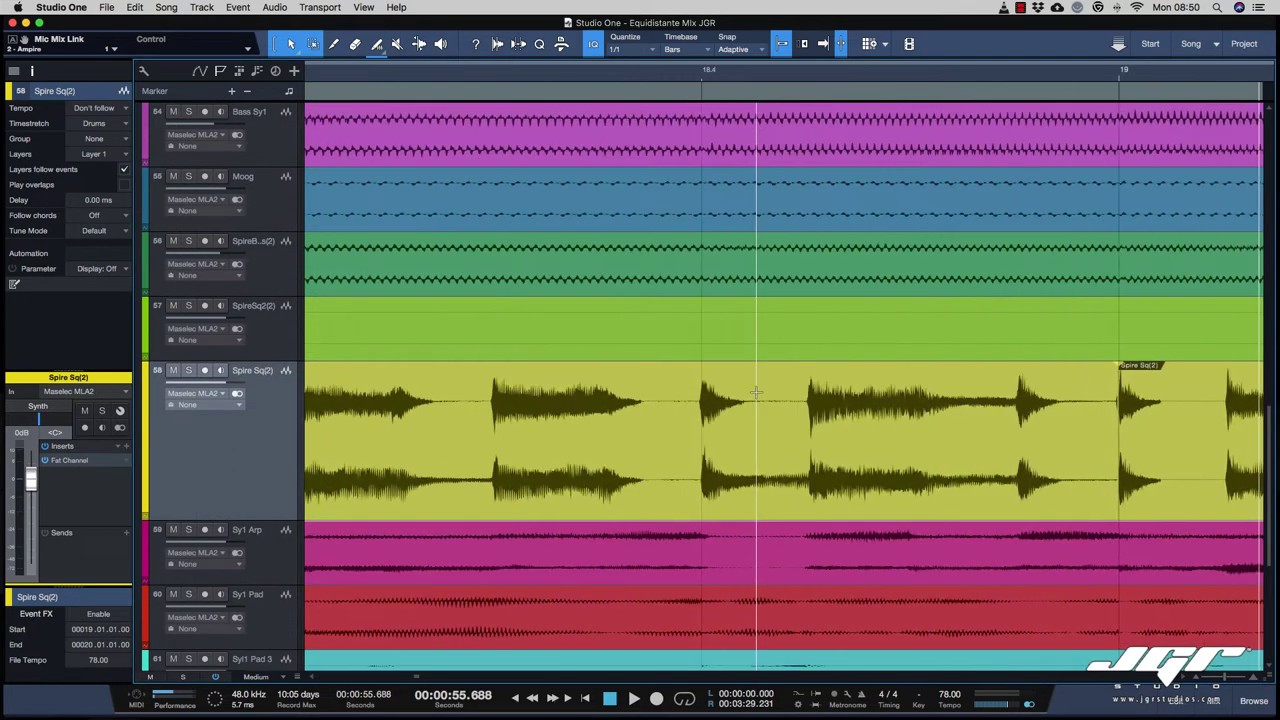
Step: Lower the volume of the Spire Sq(2) event at bar 18 slightly with its gain handle
scroll(757, 390, left, 2)
scroll(762, 388, down, 5)
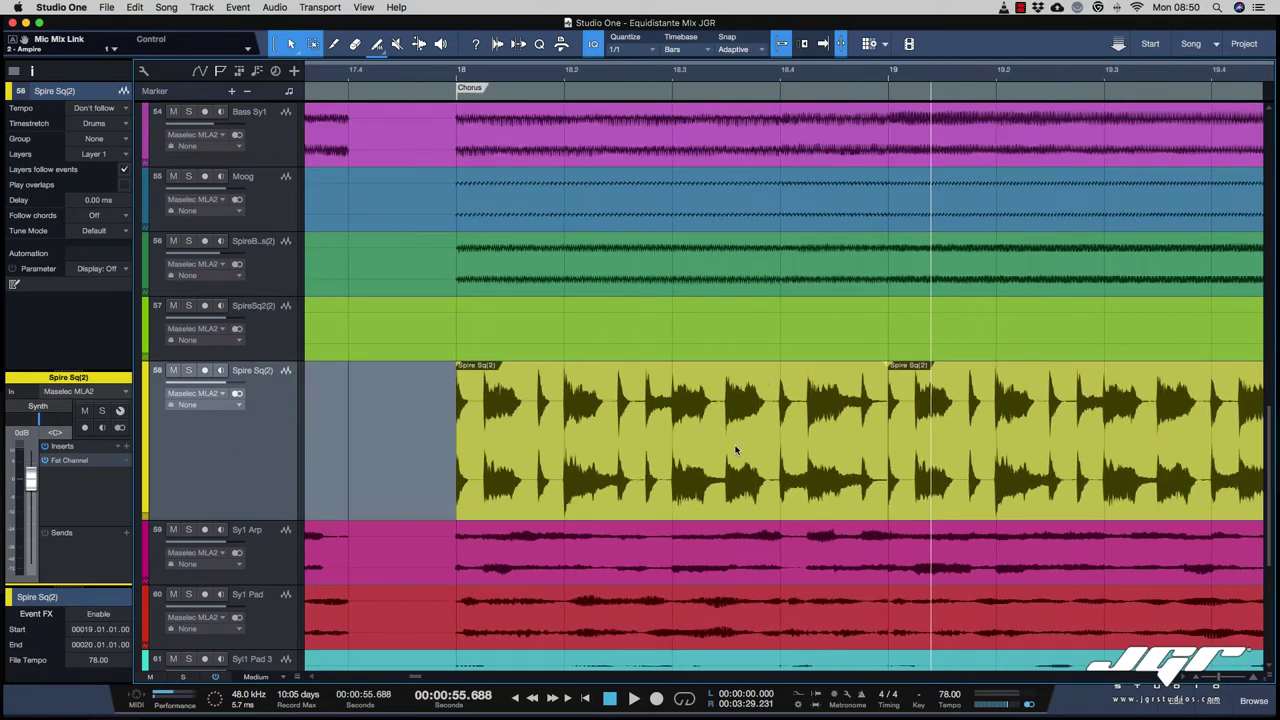
click(674, 372)
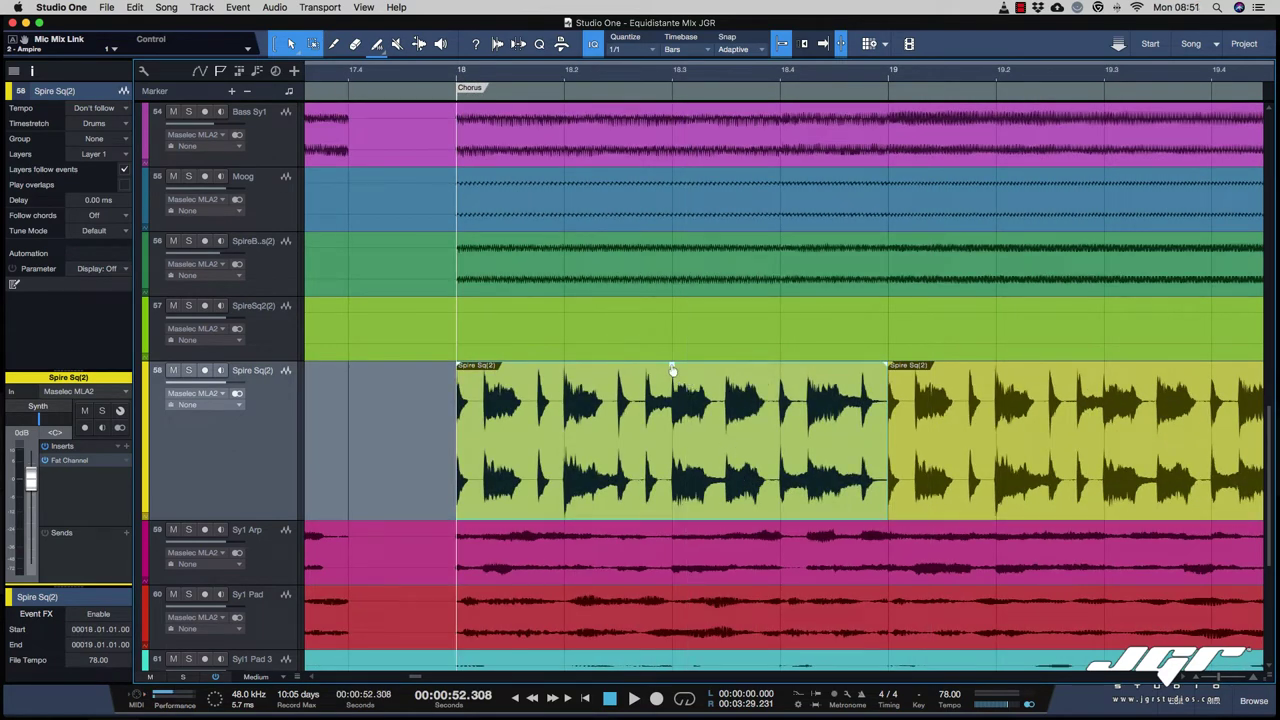
drag(672, 370, 672, 386)
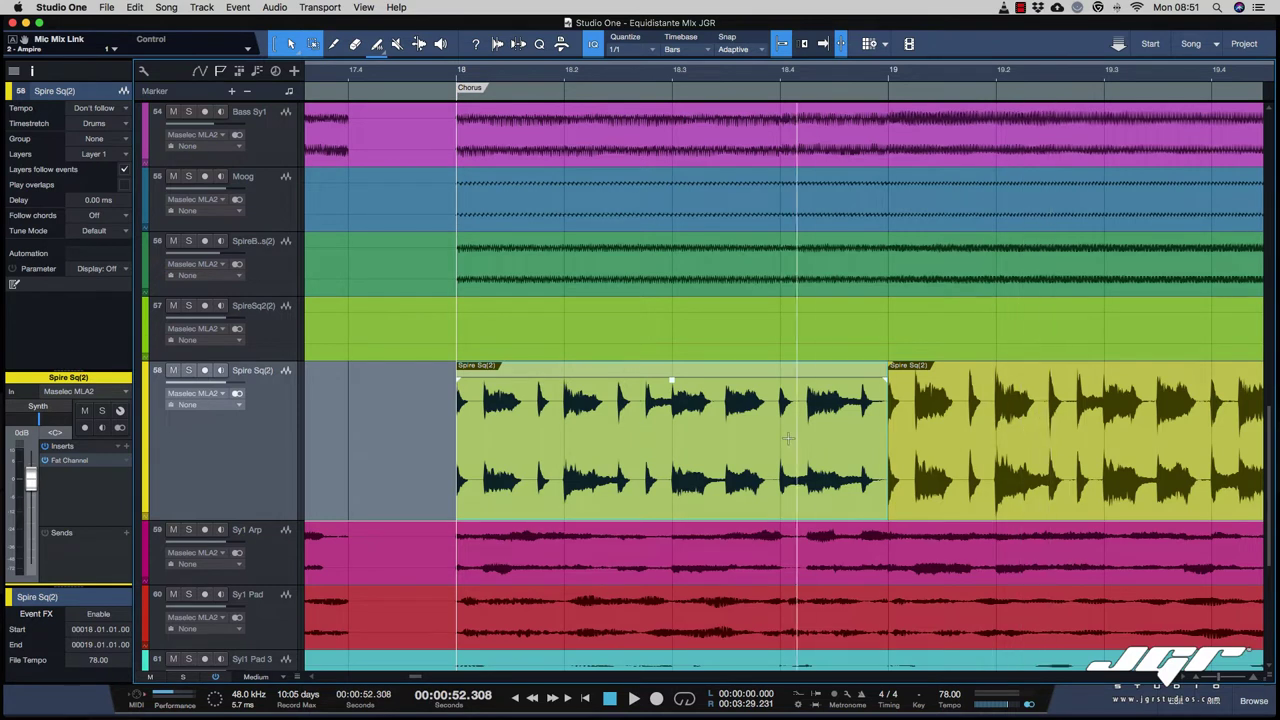
Step: Set the gain of the Spire Sq(2) event at bar 18 to 0.0 dB, and lower it in stages to -6.0 dB and -11.9 dB
mouse_move(672, 381)
mouse_down()
mouse_move(676, 410)
mouse_move(675, 372)
mouse_up()
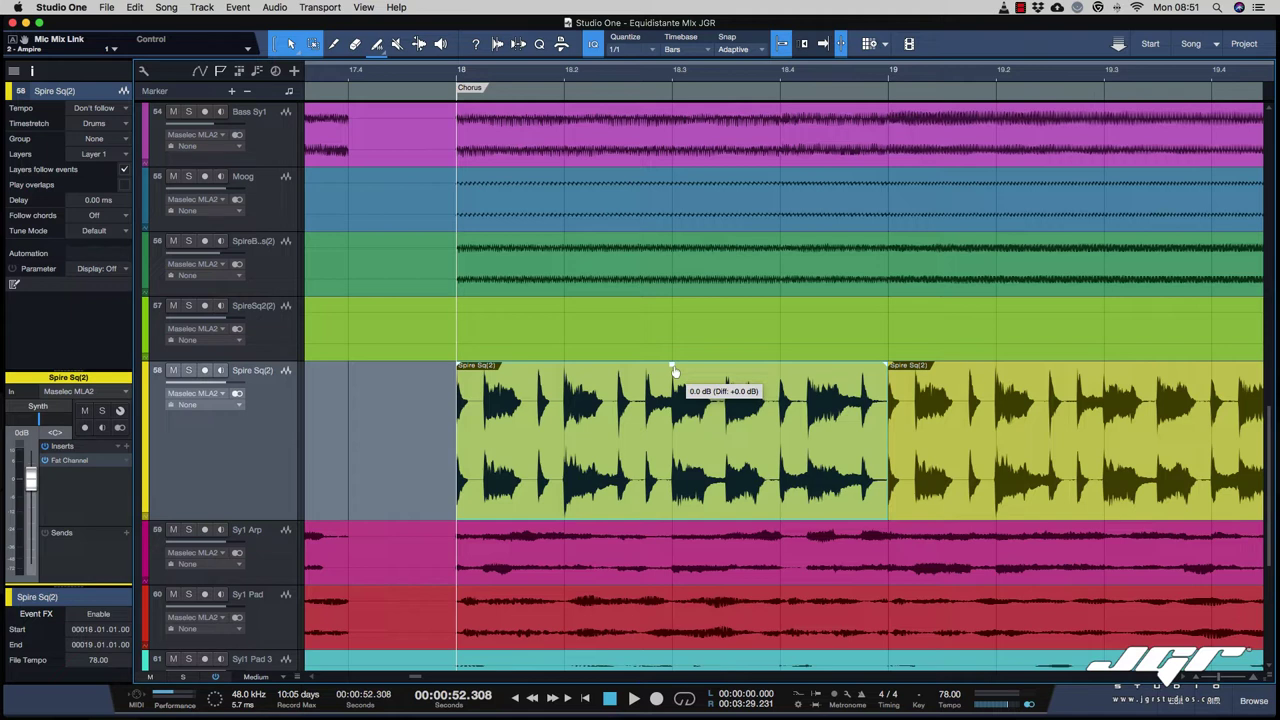
drag(675, 372, 675, 388)
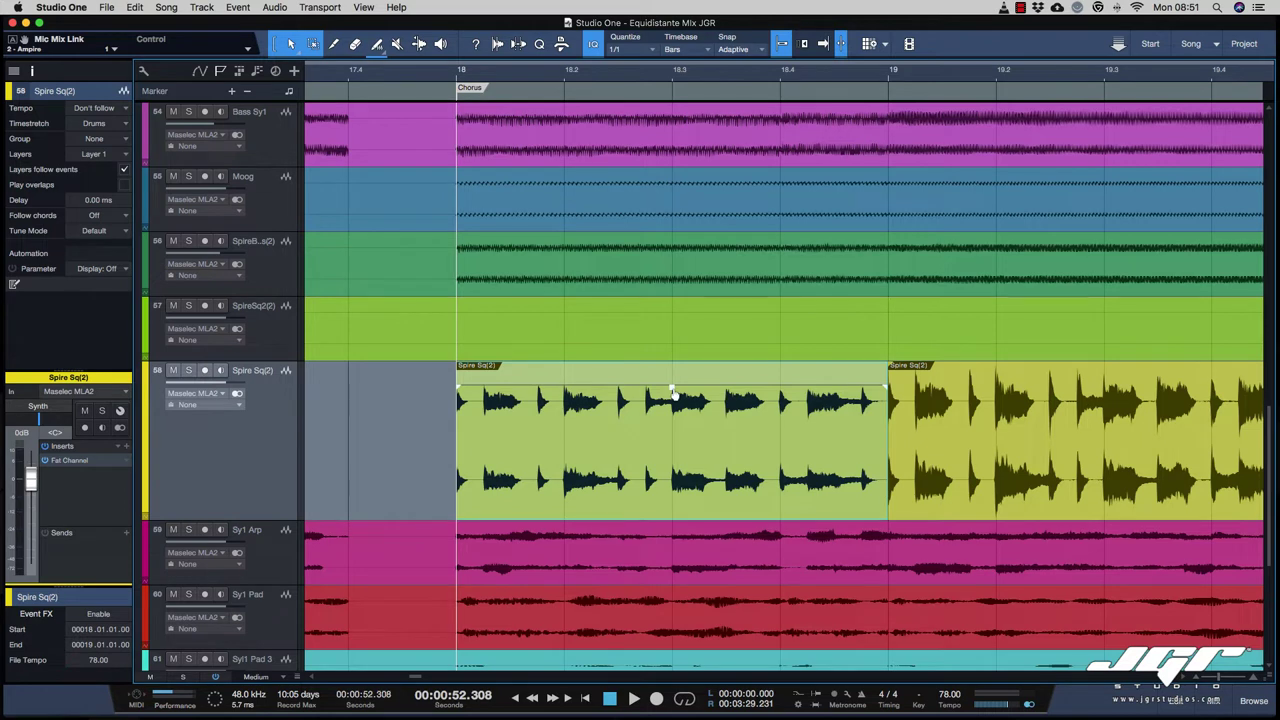
drag(673, 393, 673, 393)
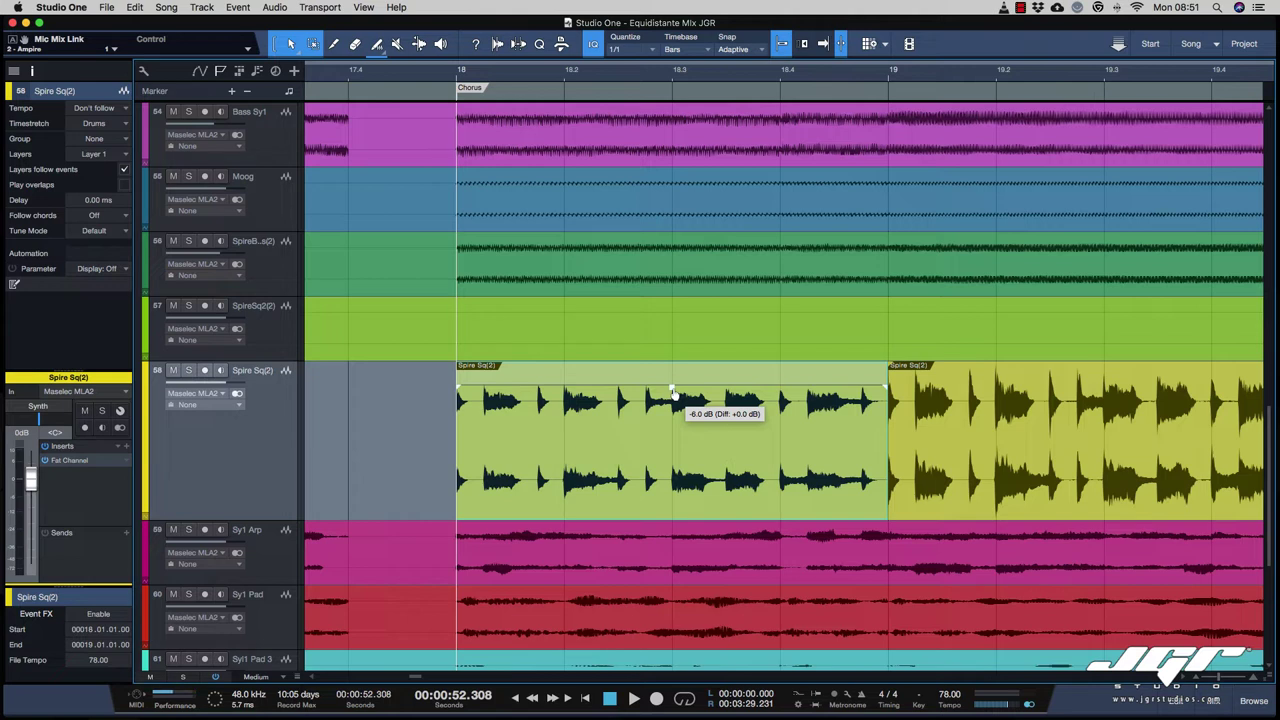
drag(673, 393, 674, 418)
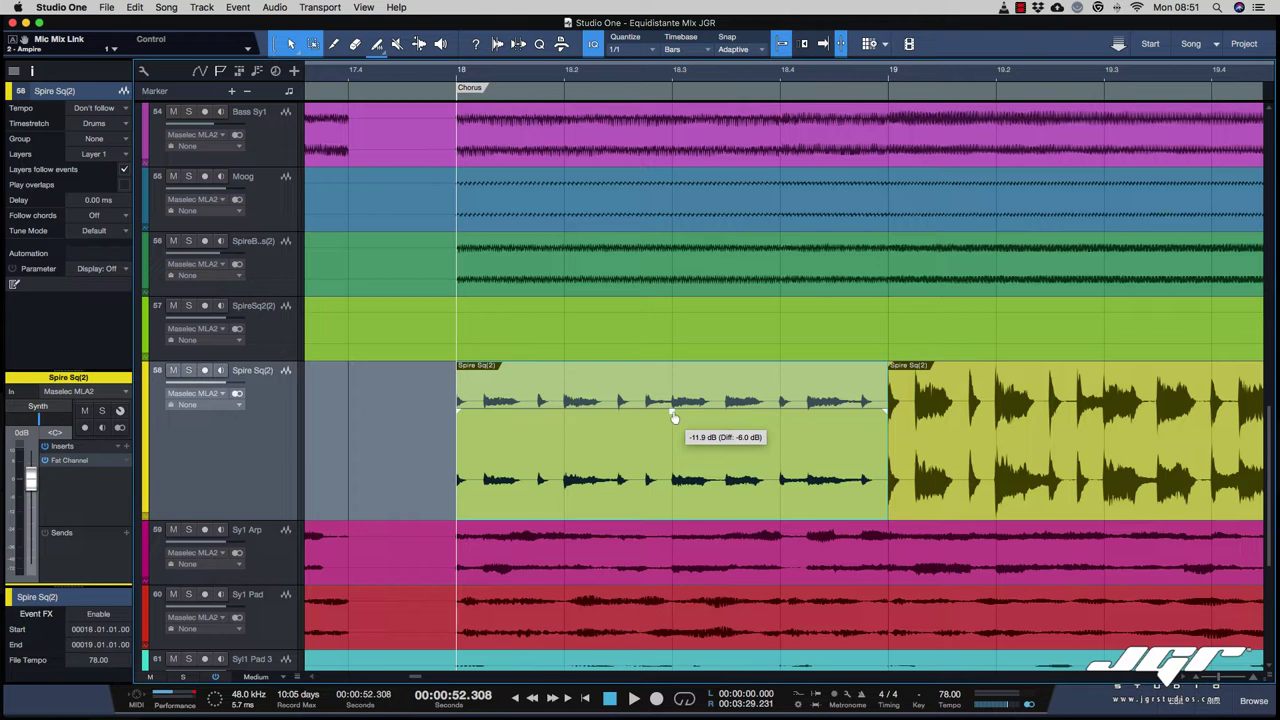
drag(674, 418, 674, 418)
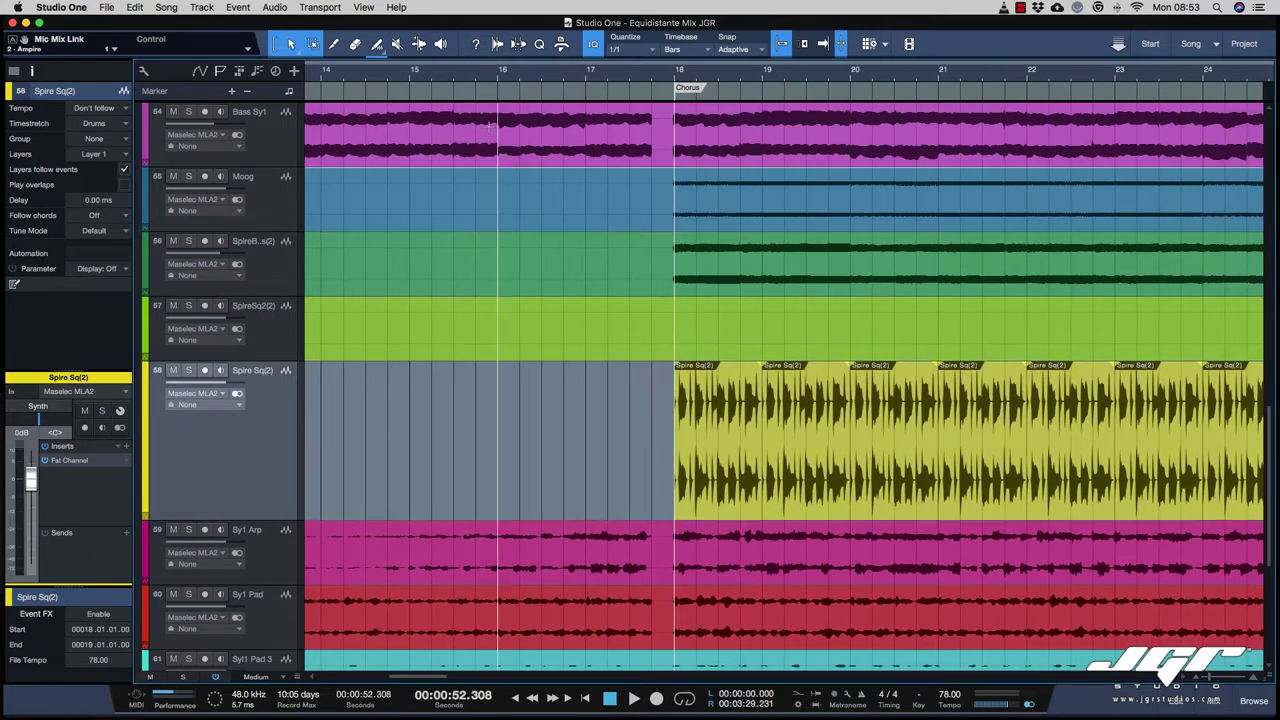
Step: Draw an empty audio part about half a bar long with the Paint Tool at bar 15 of the Spire Sq(2) track
click(379, 49)
click(386, 69)
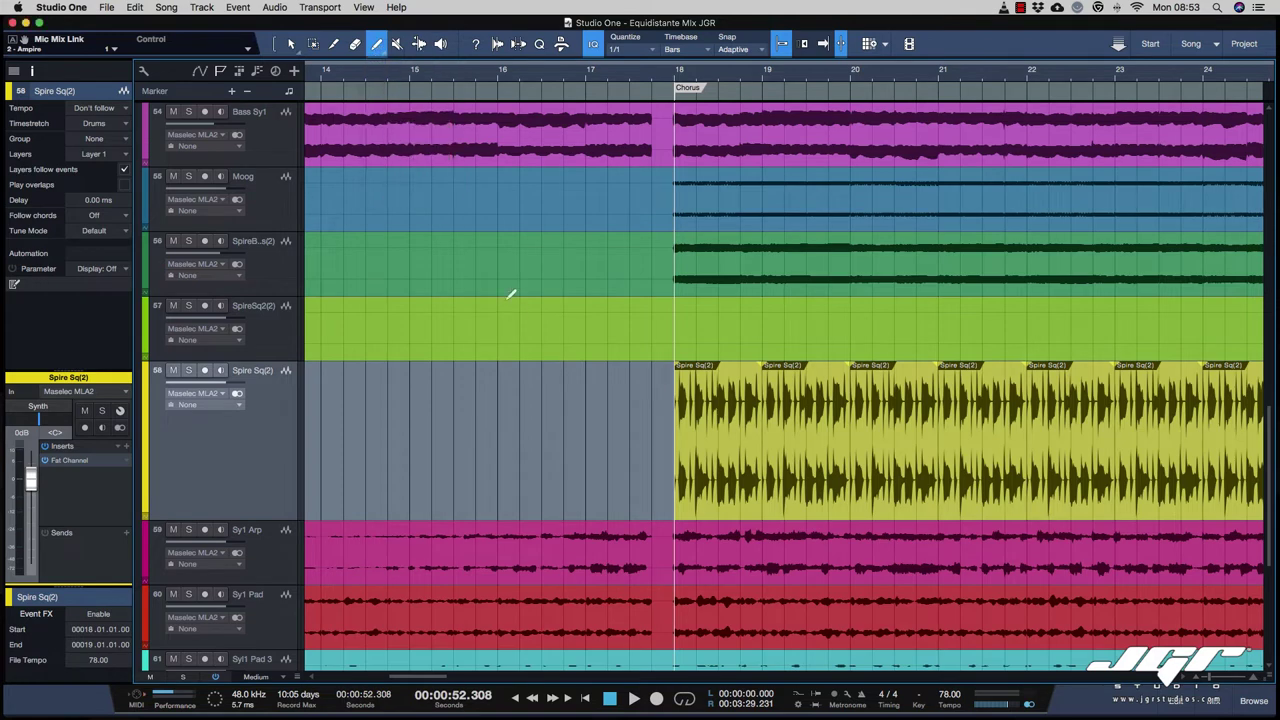
drag(412, 440, 462, 442)
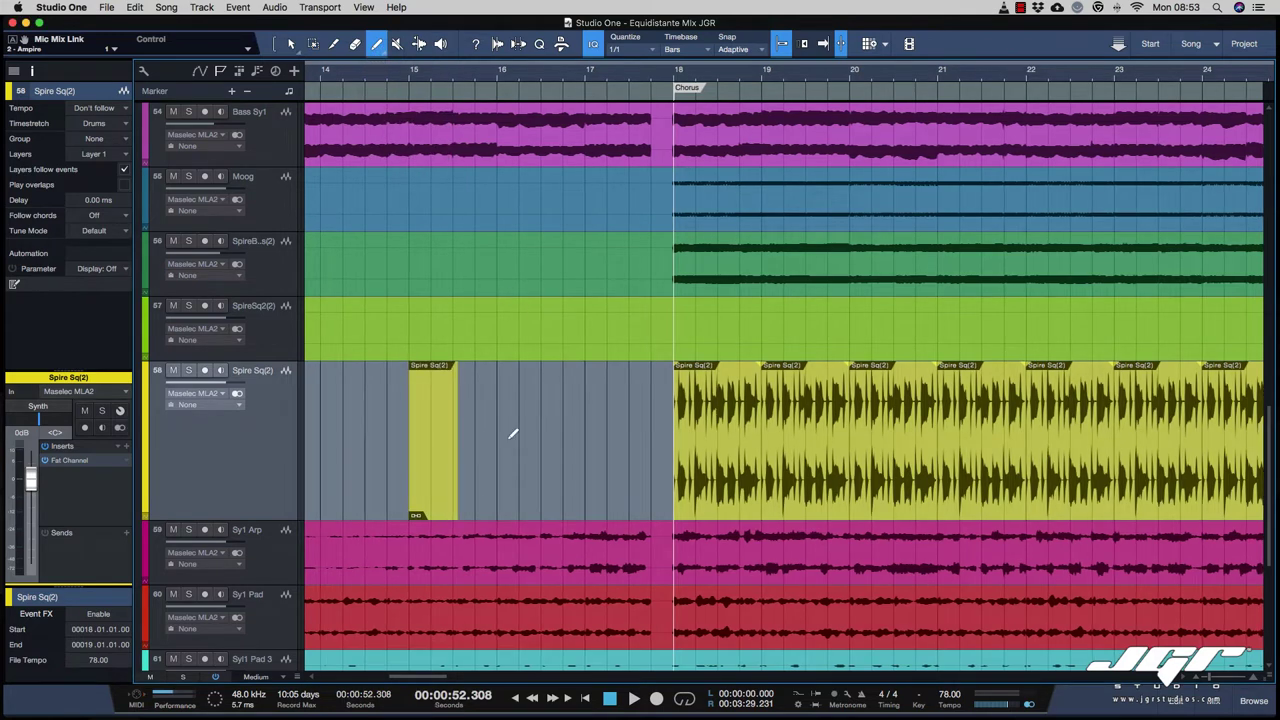
Step: Switch to the Arrow Tool and move the empty Spire Sq(2) part from bar 15 to bar 12
scroll(512, 433, left, 5)
right_click(514, 434)
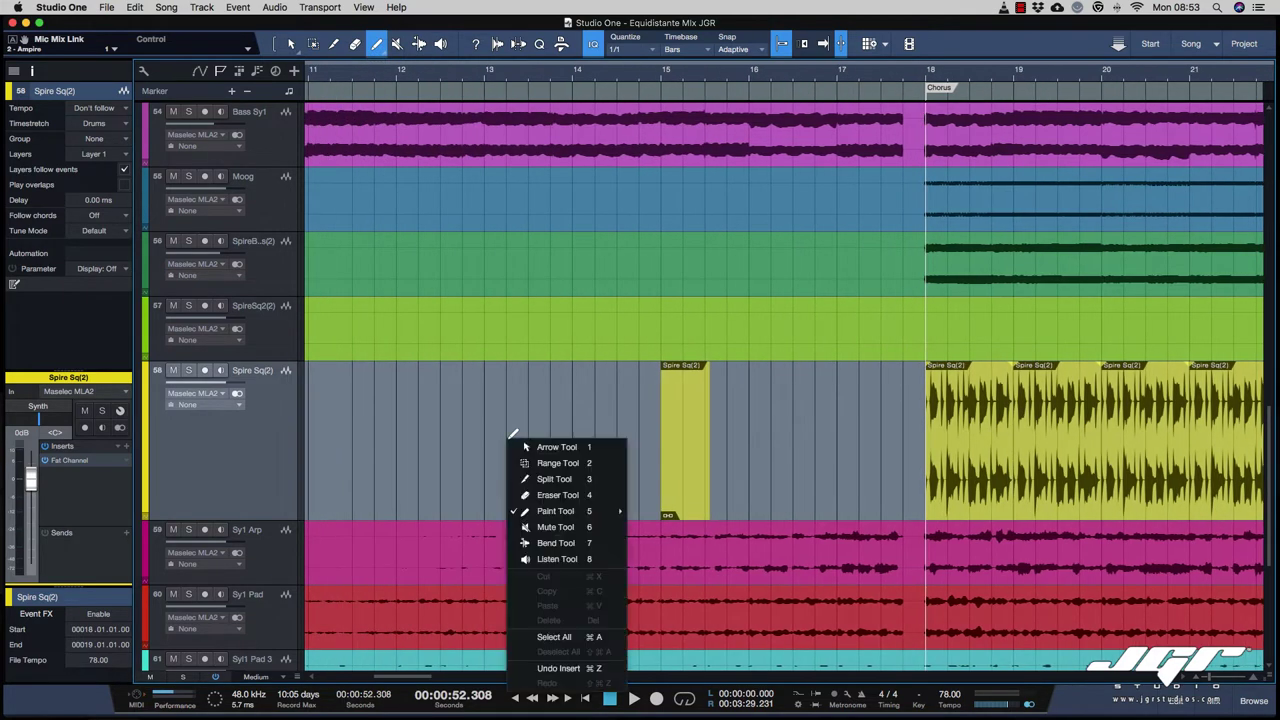
click(548, 452)
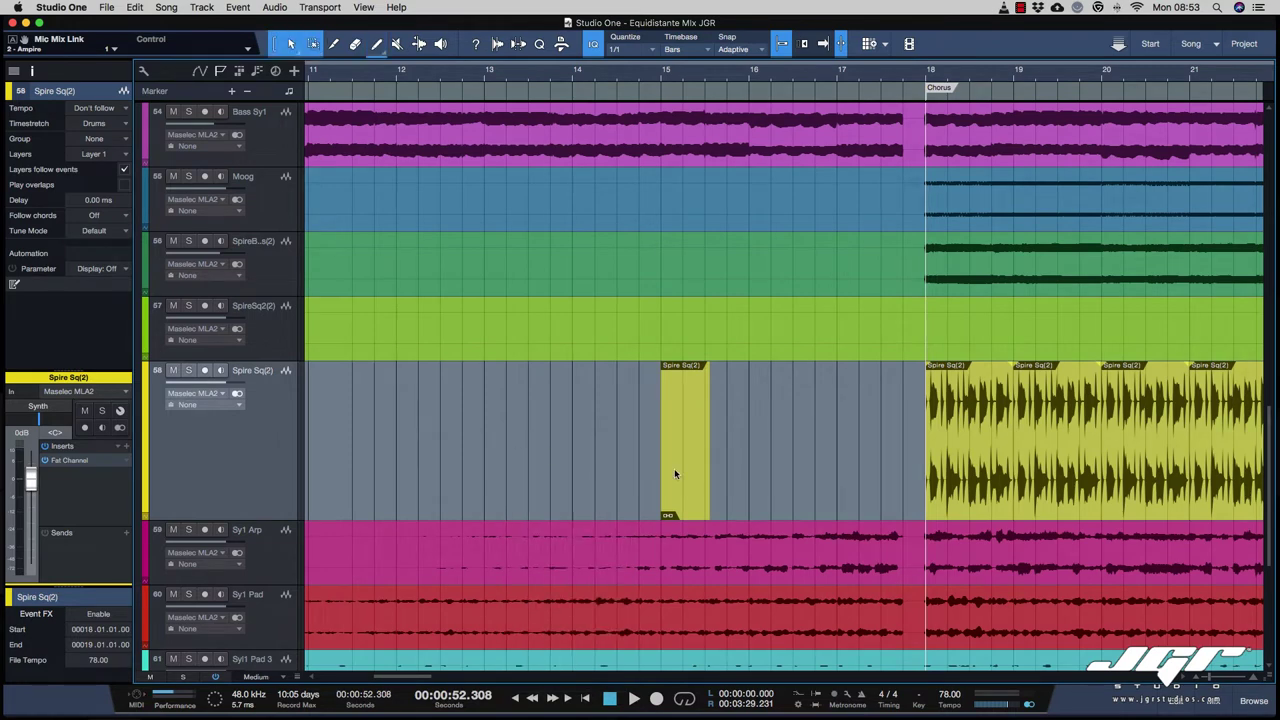
drag(674, 468, 402, 468)
scroll(479, 458, left, 5)
scroll(479, 458, left, 2)
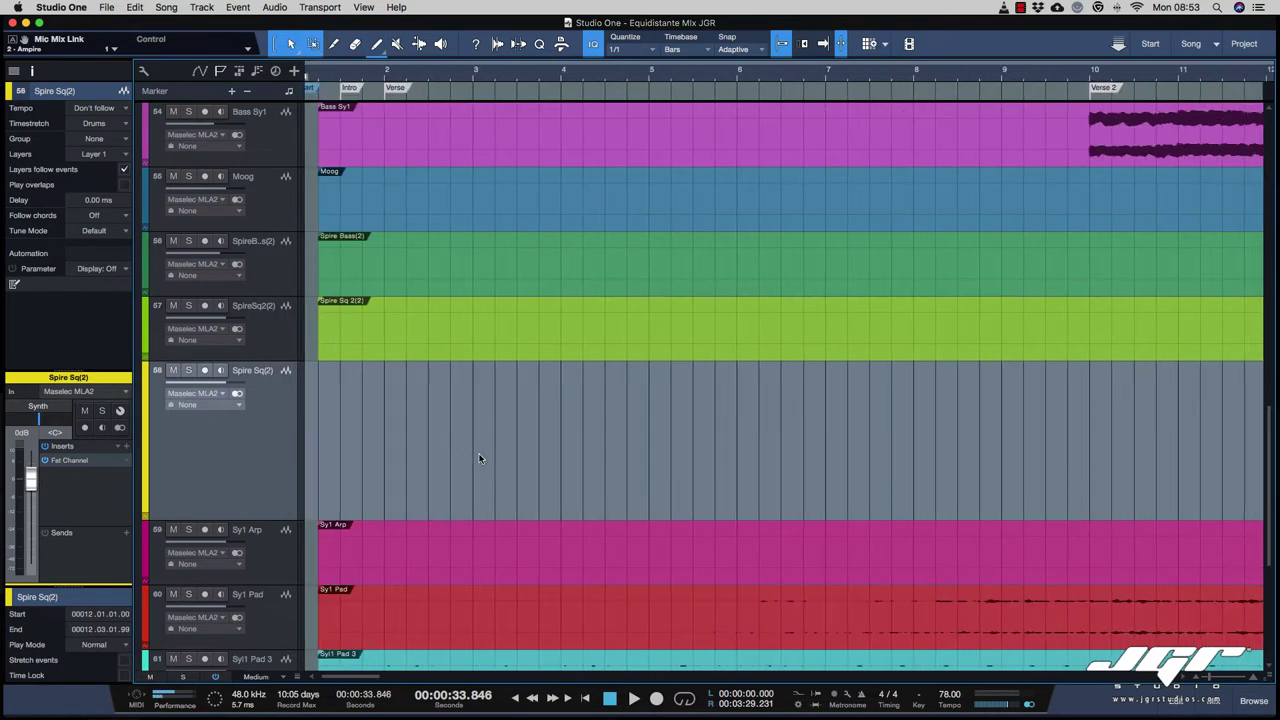
scroll(479, 458, right, 8)
scroll(479, 458, left, 1)
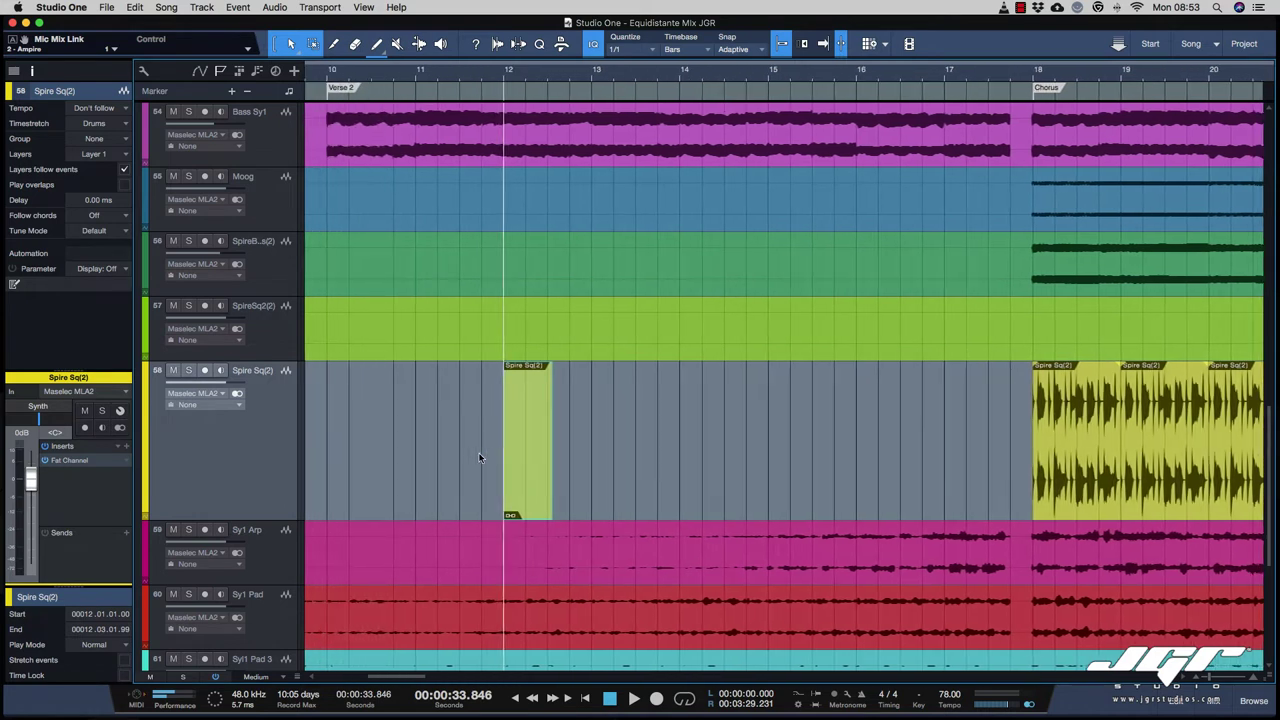
Step: Apply Merge to Audio Part to the empty Spire Sq(2) part at bar 12
right_click(516, 515)
mouse_move(575, 478)
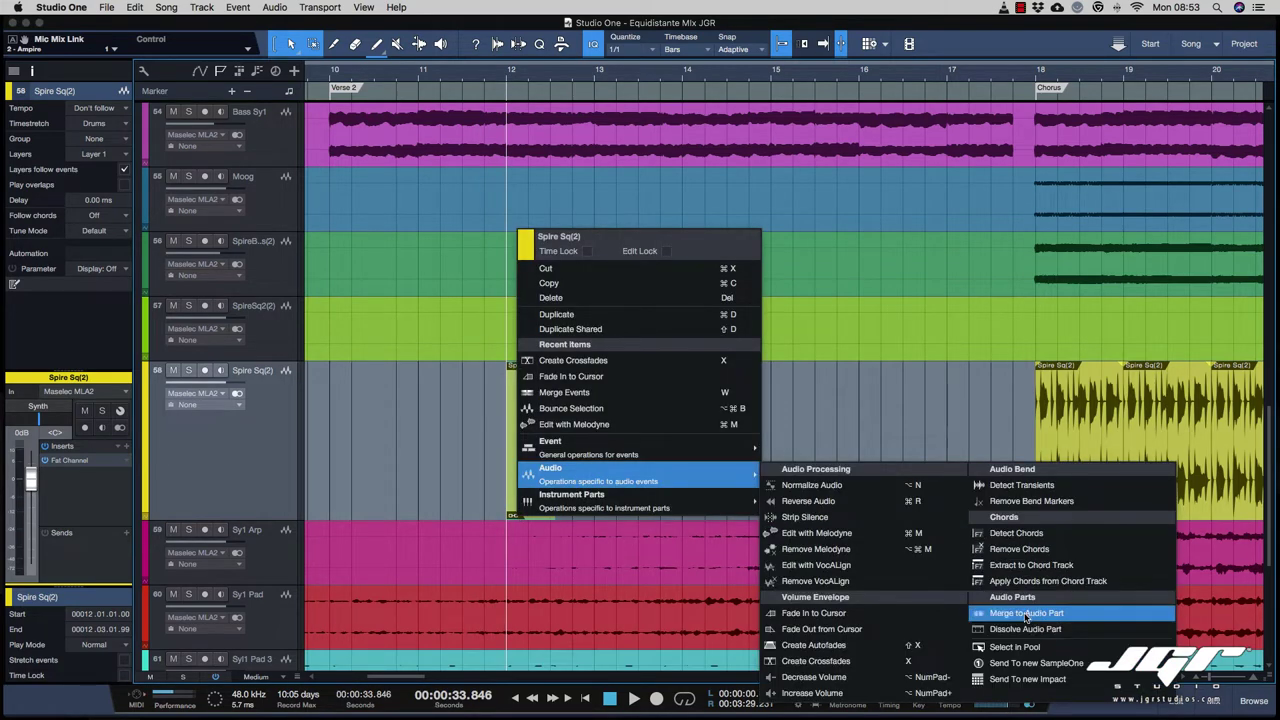
click(1025, 617)
Step: Select all the Spire Sq(2) events from bar 18 to bar 26 and merge them into one audio part
scroll(893, 460, right, 10)
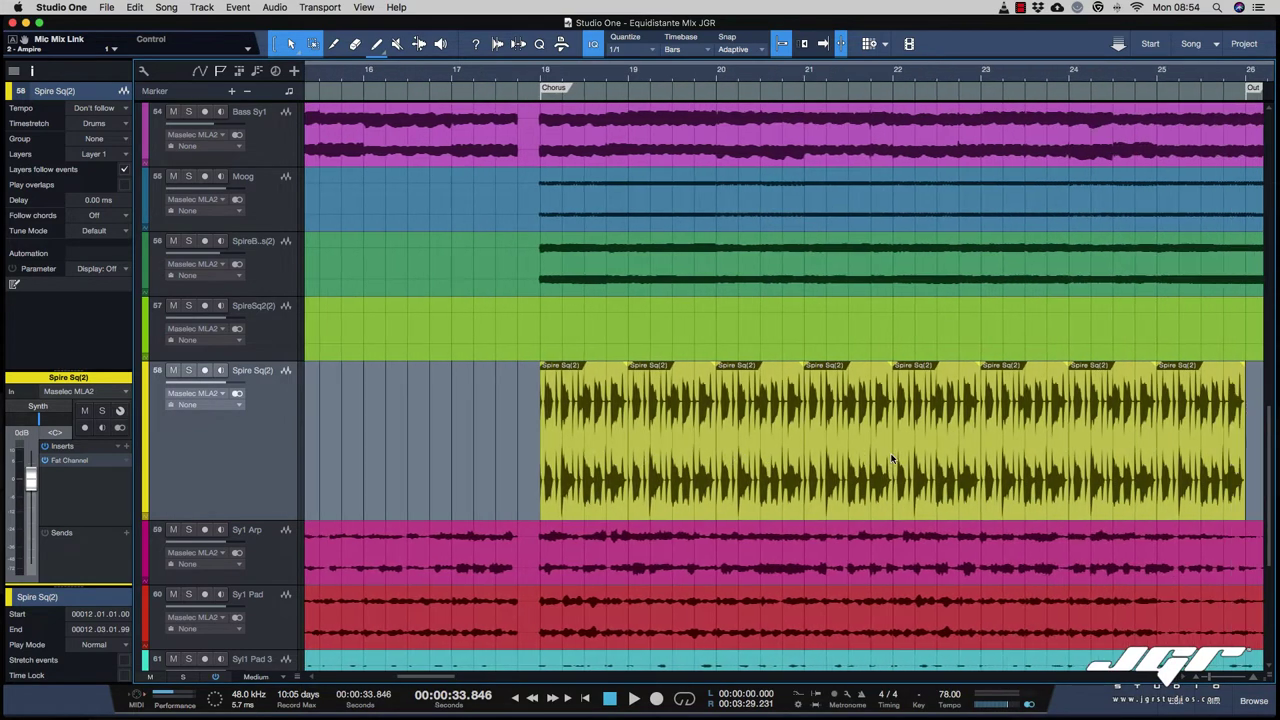
drag(520, 505, 1205, 482)
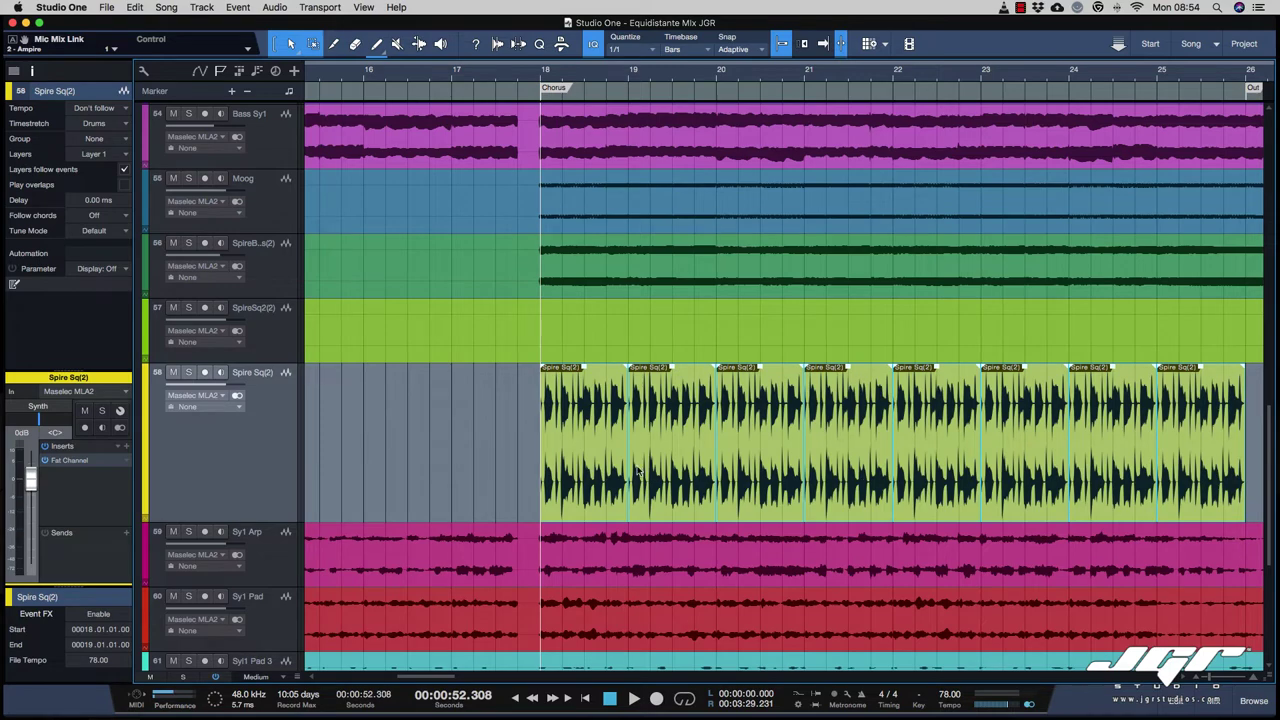
key(g)
drag(642, 500, 609, 458)
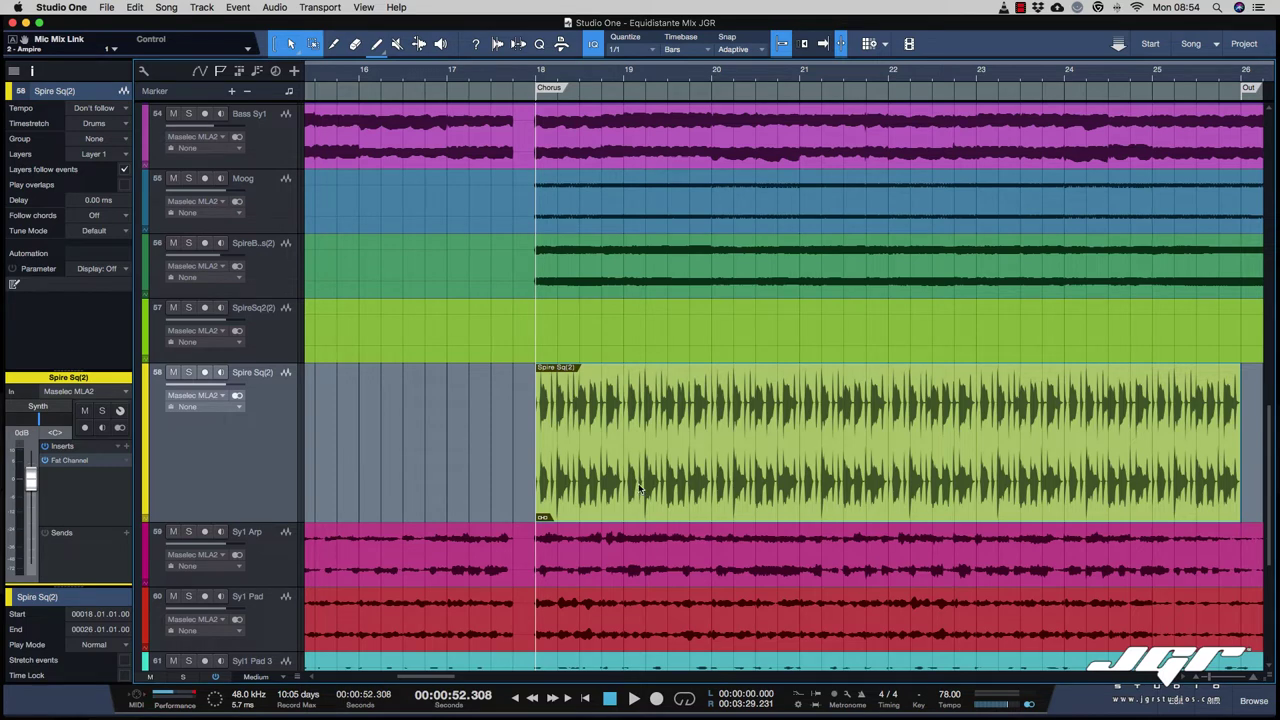
Step: Examine the merged Spire Sq(2) part in the audio editor, placing the playback cursor near its start, and close the editor
double_click(636, 485)
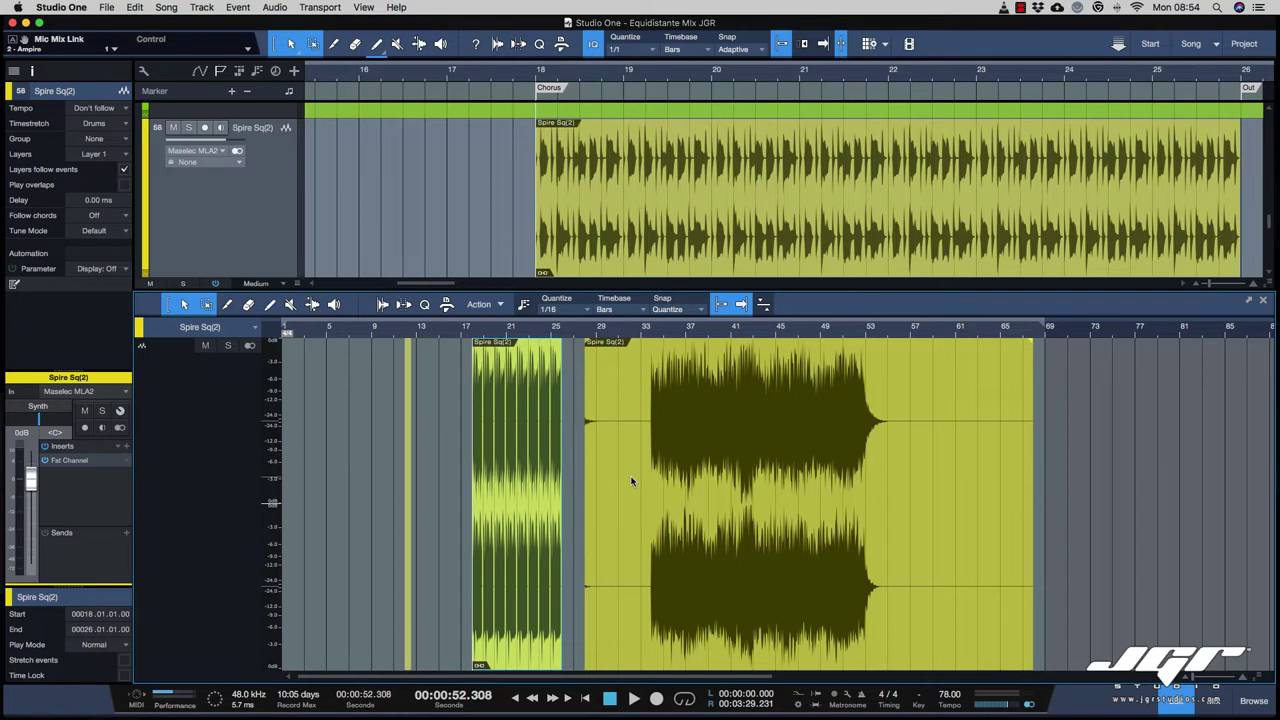
click(476, 330)
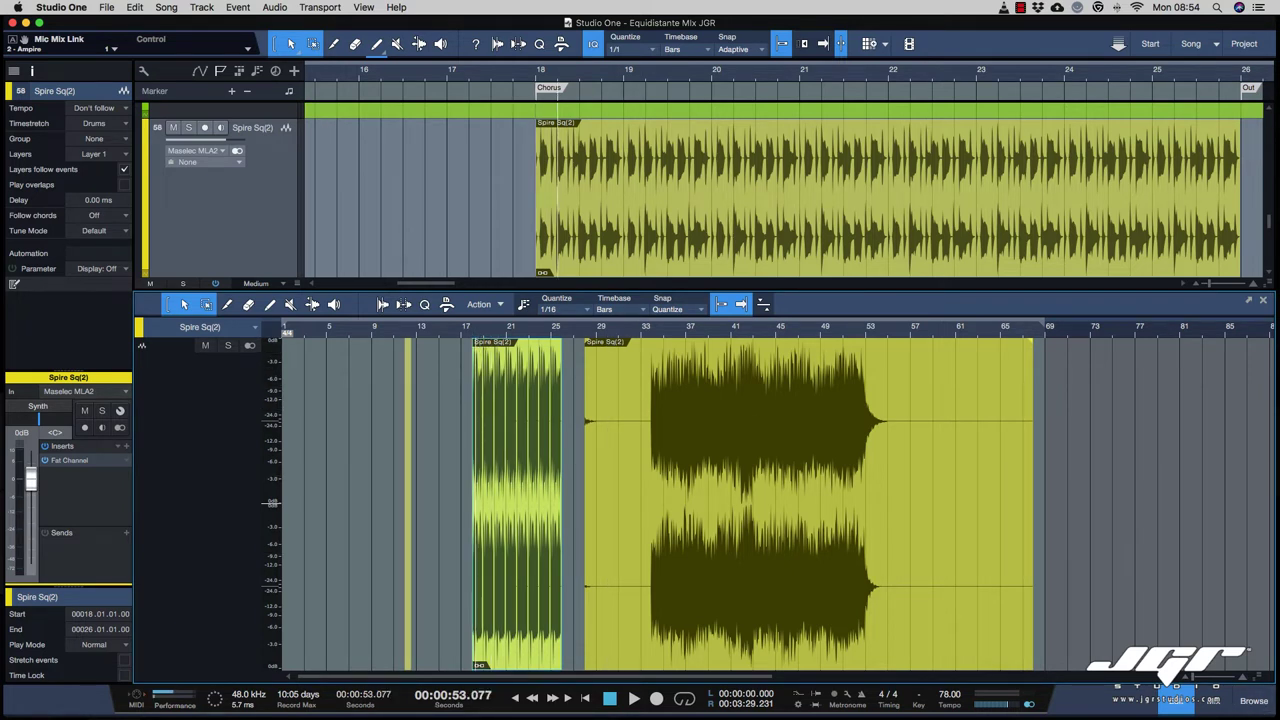
click(1263, 302)
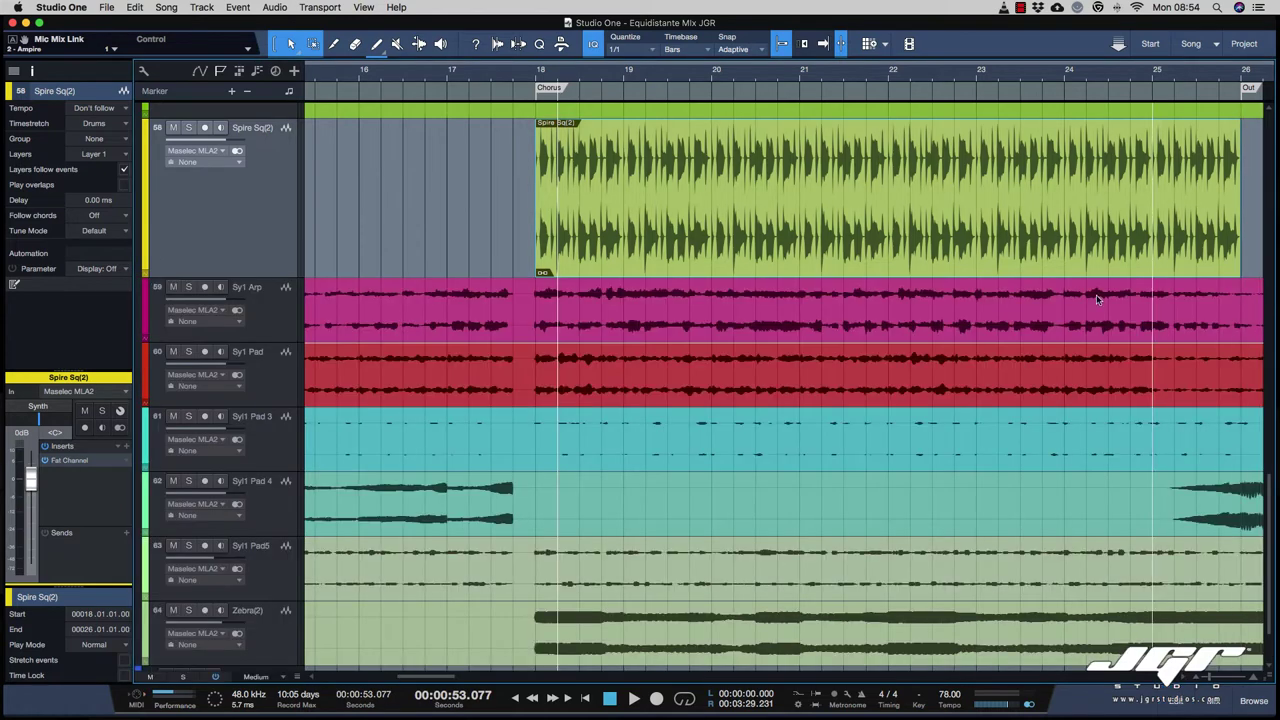
Step: Dissolve the merged Spire Sq(2) audio part at bar 18 back into its separate events
right_click(815, 245)
mouse_move(850, 489)
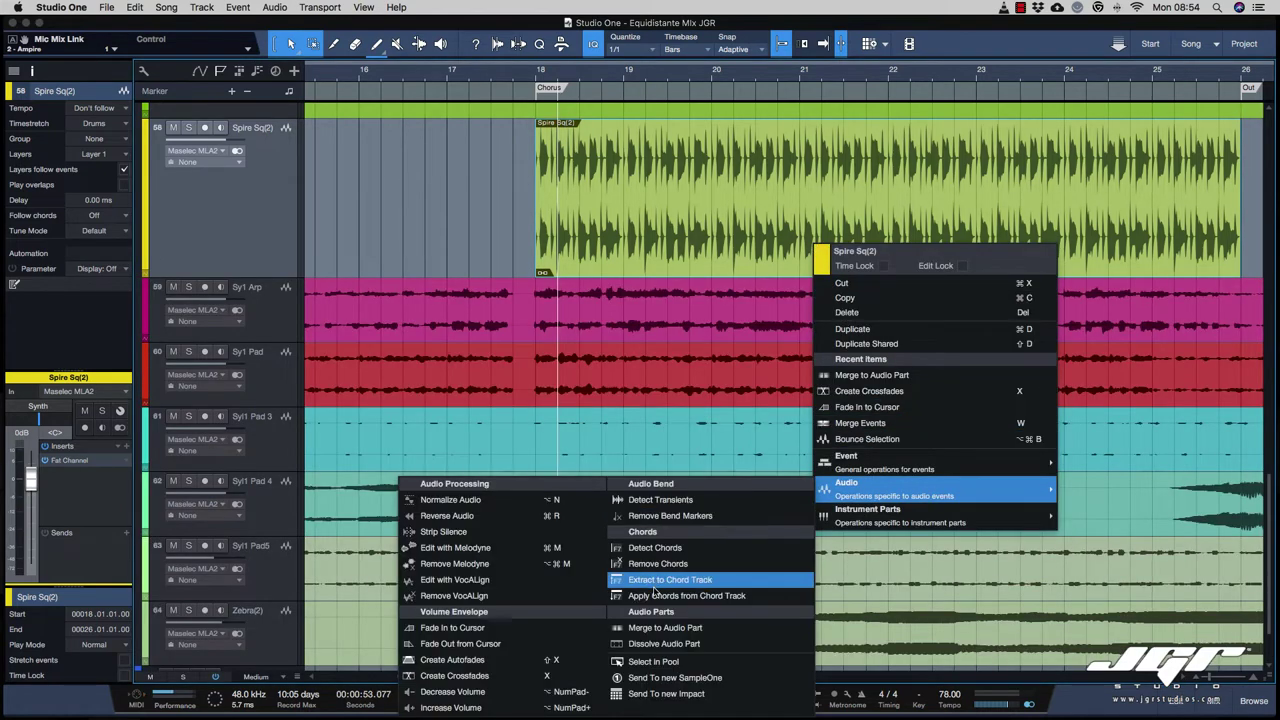
click(664, 644)
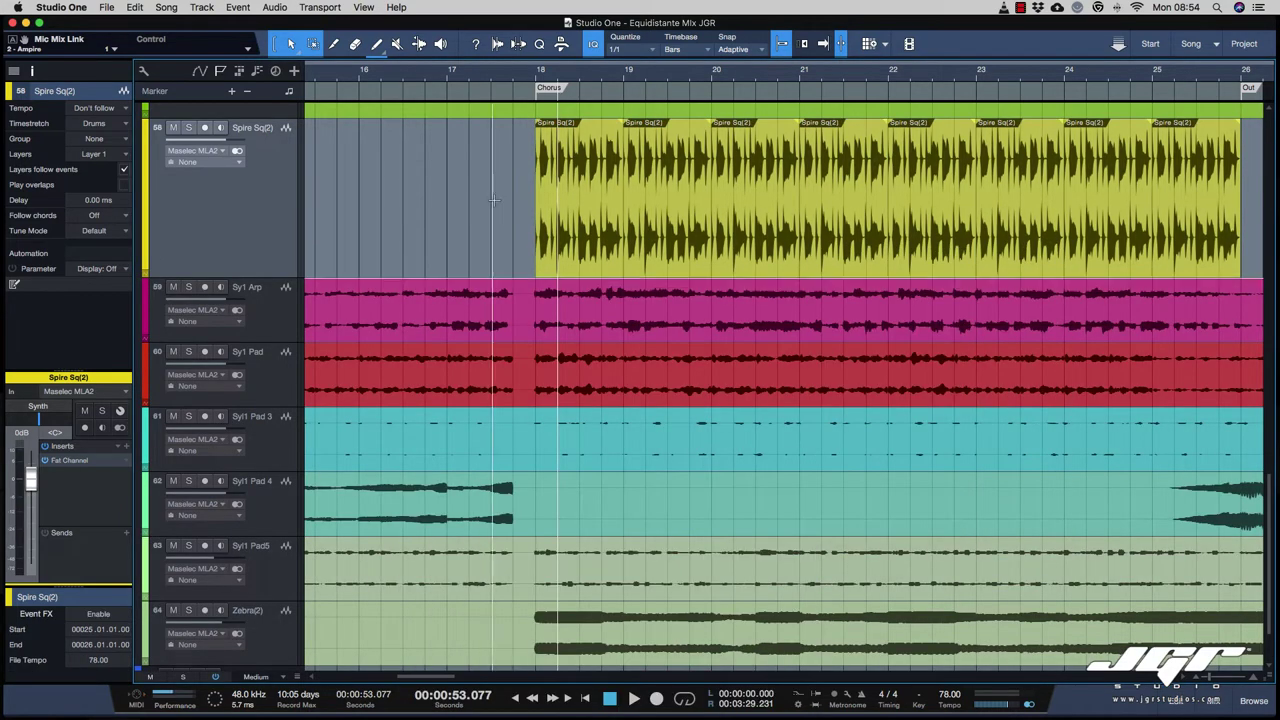
Step: With the Mute Tool, mute and unmute the Spire Sq(2) event at bar 18 and mute the event at bar 20
click(397, 44)
click(580, 218)
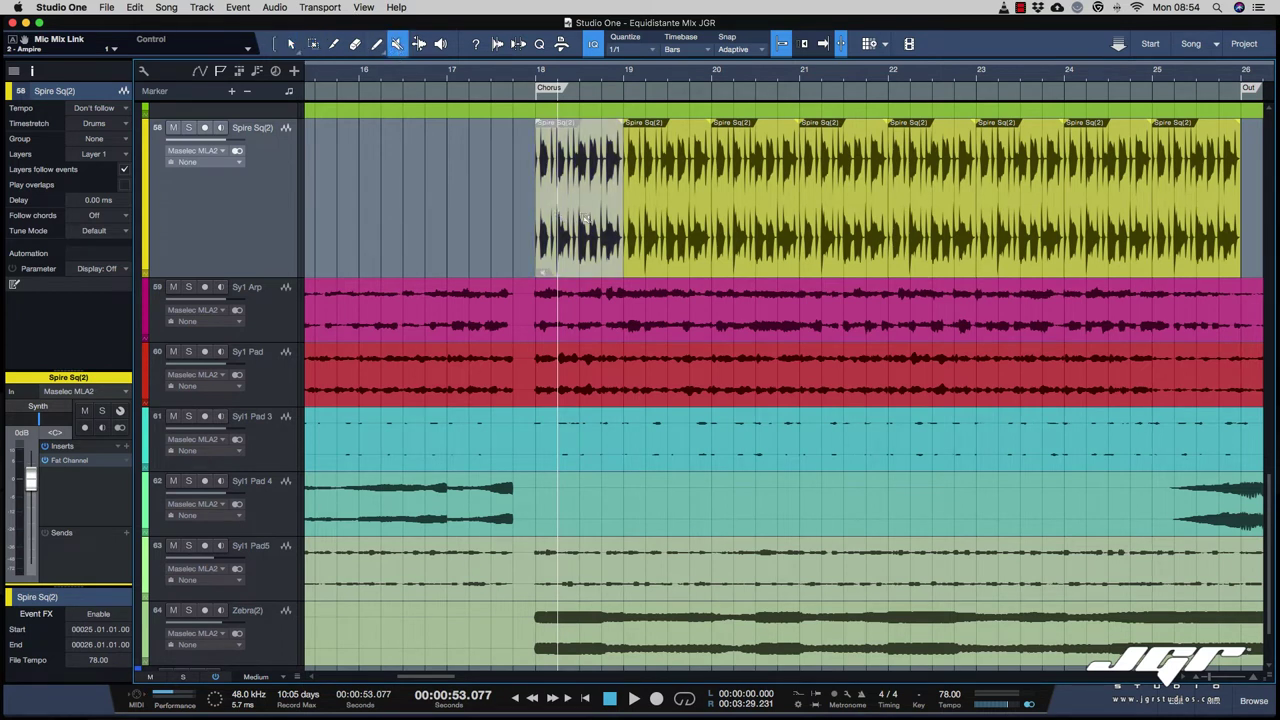
click(767, 214)
click(957, 221)
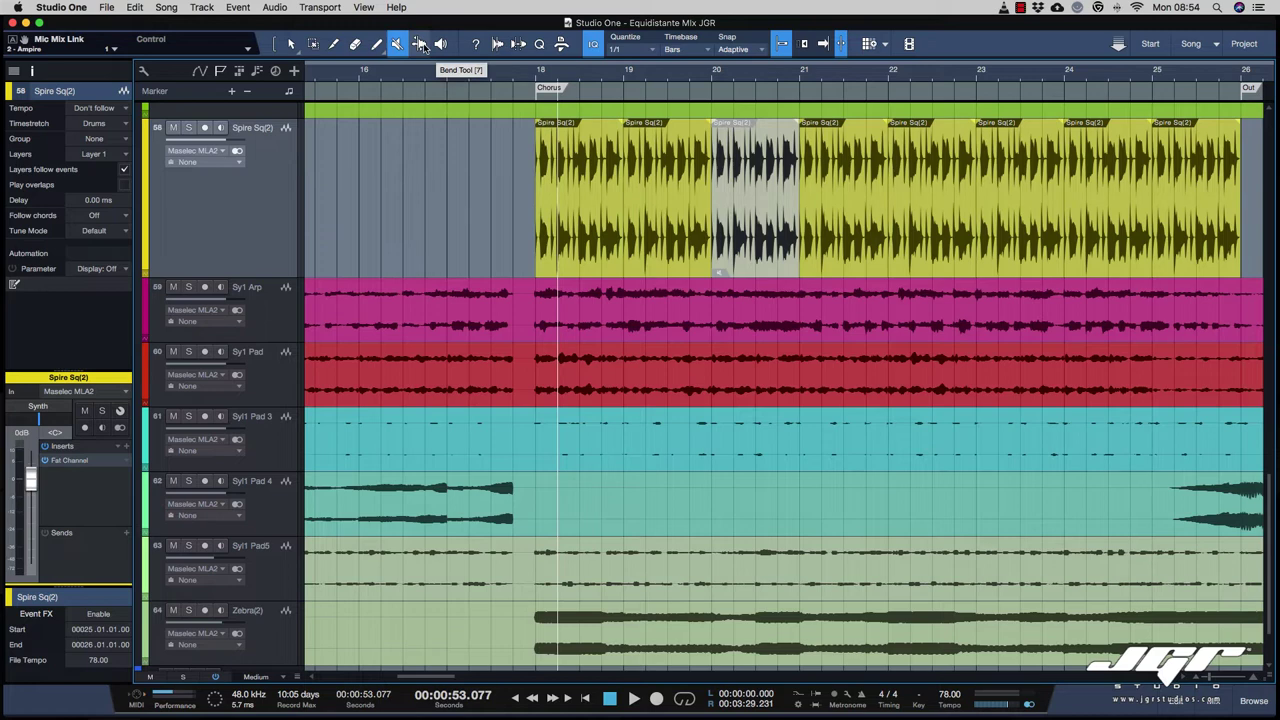
Step: Shift individual hits in the Spire Sq(2) events at bars 18 and 19 with the Bend Tool, starting with the hits after 18.2
click(421, 45)
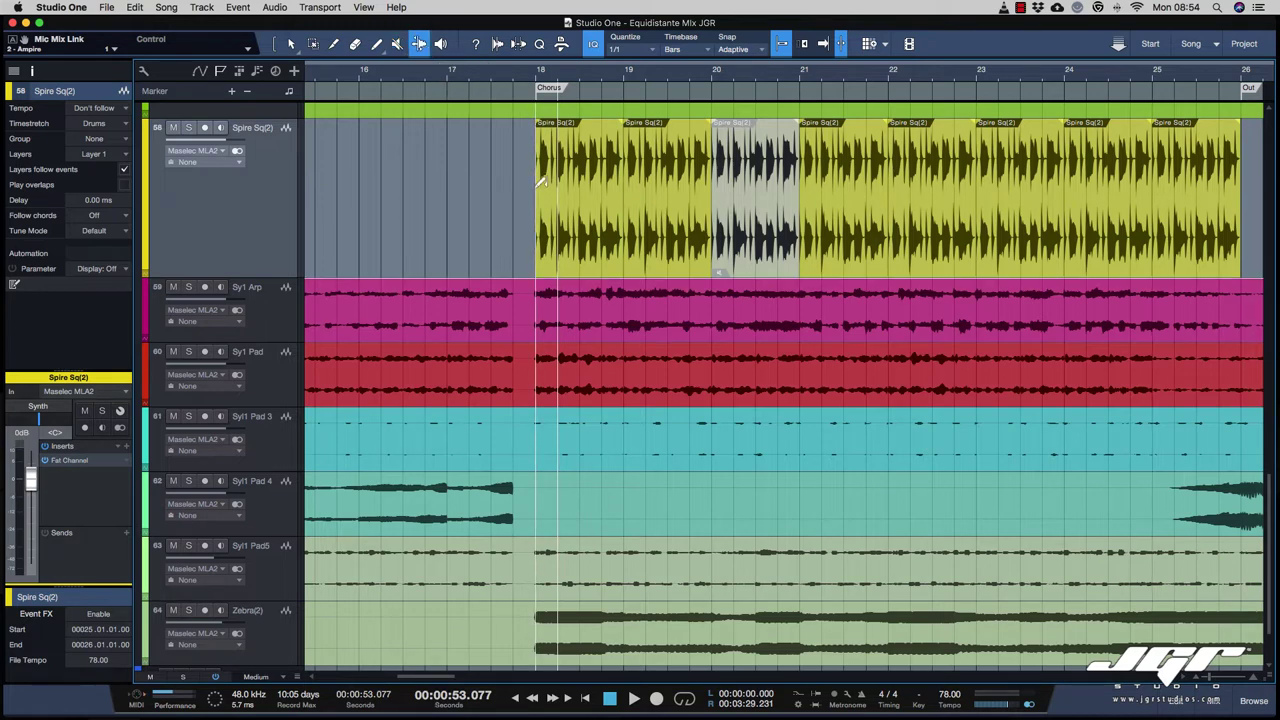
scroll(540, 181, up, 3)
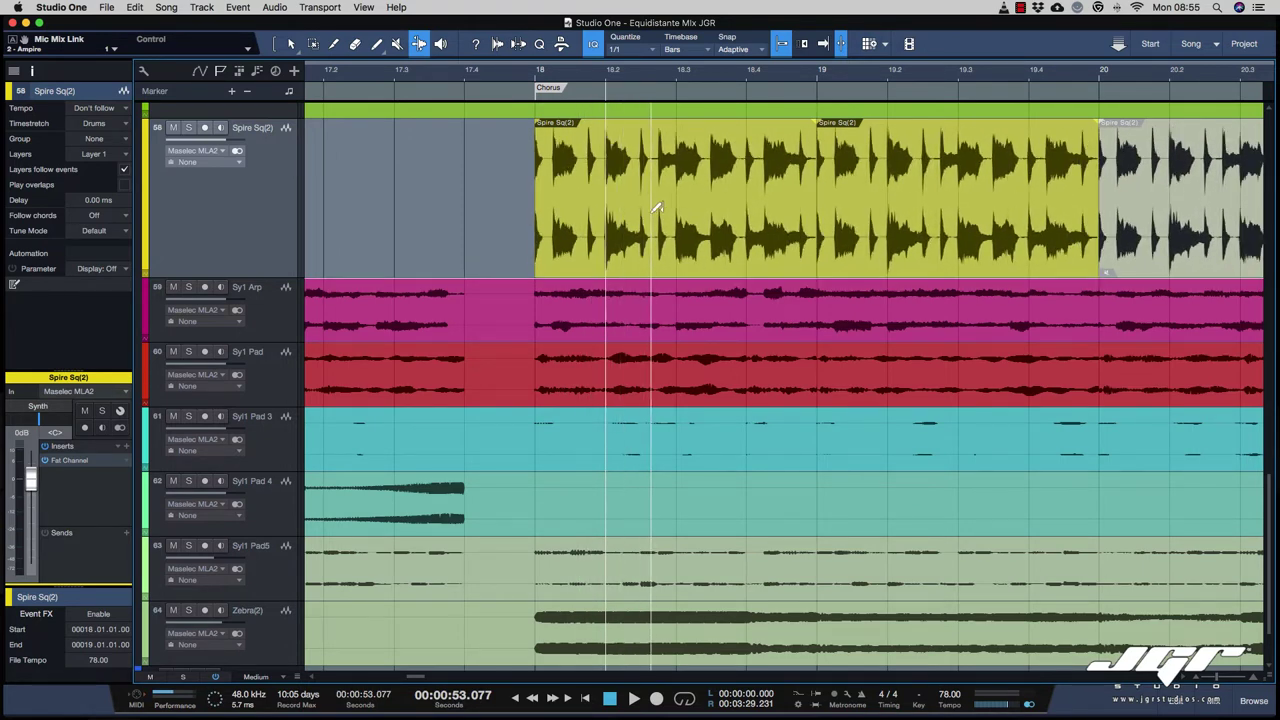
drag(645, 209, 680, 216)
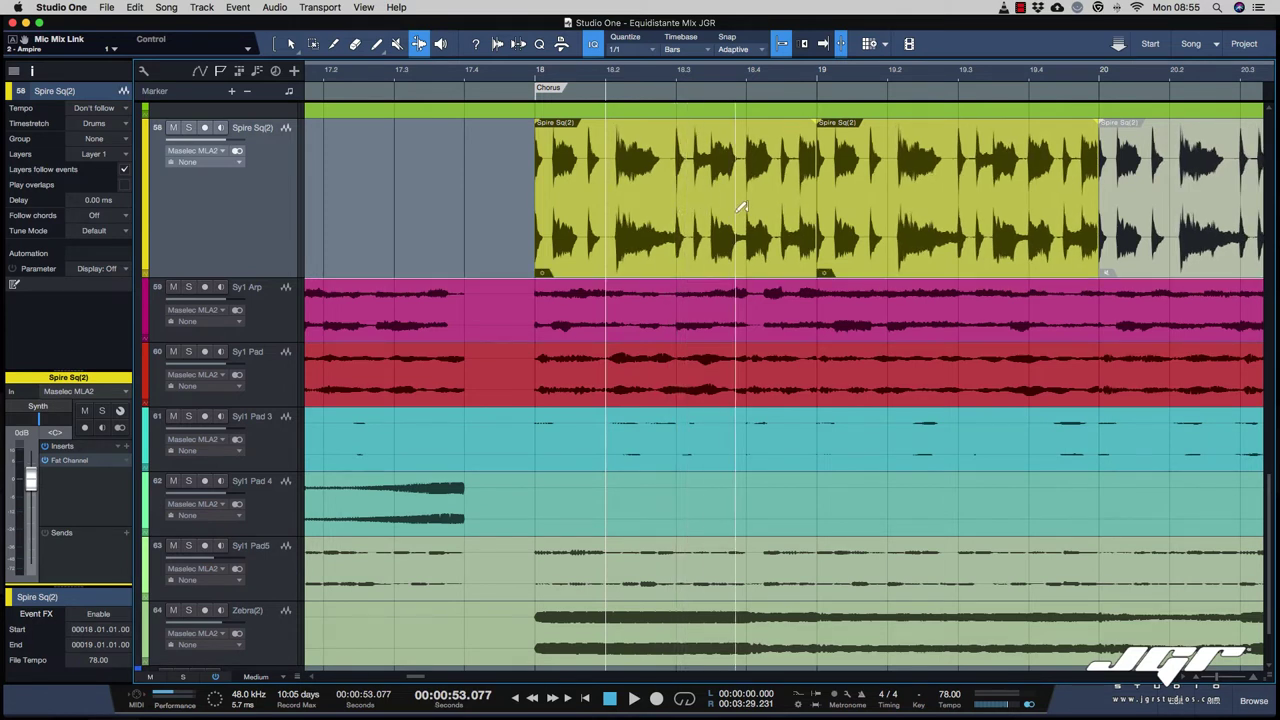
drag(751, 208, 765, 214)
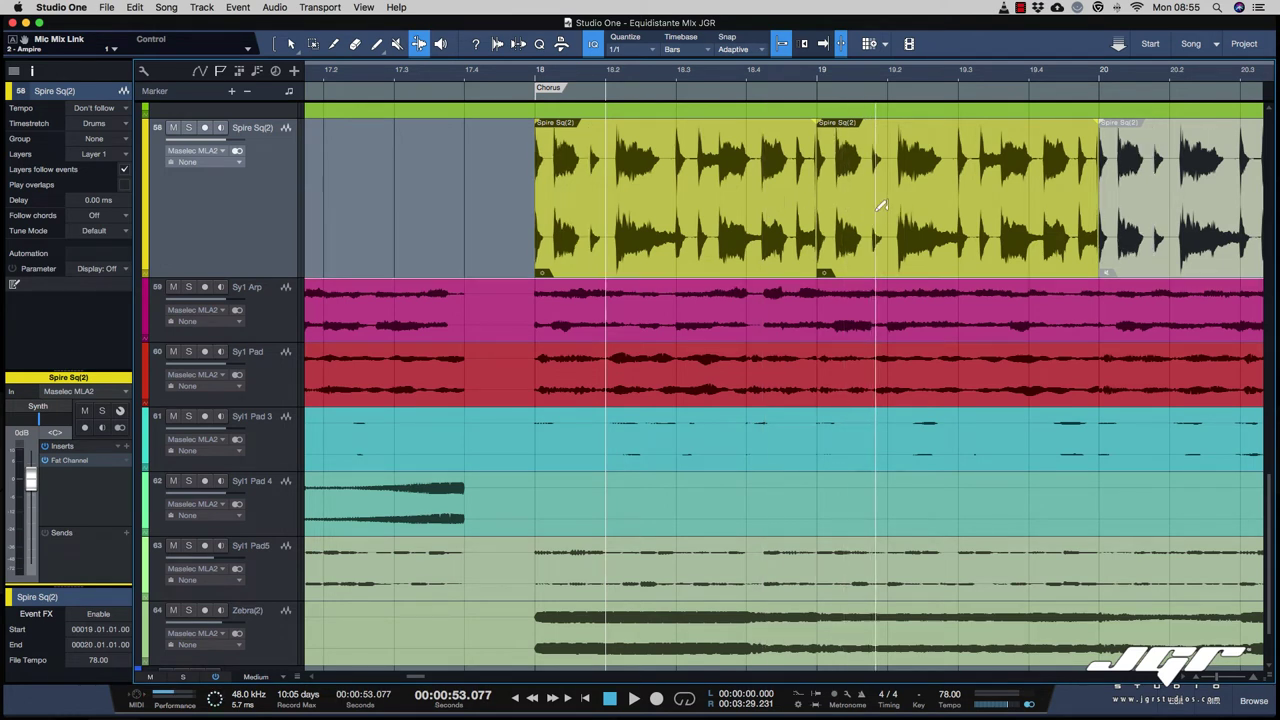
drag(899, 204, 887, 199)
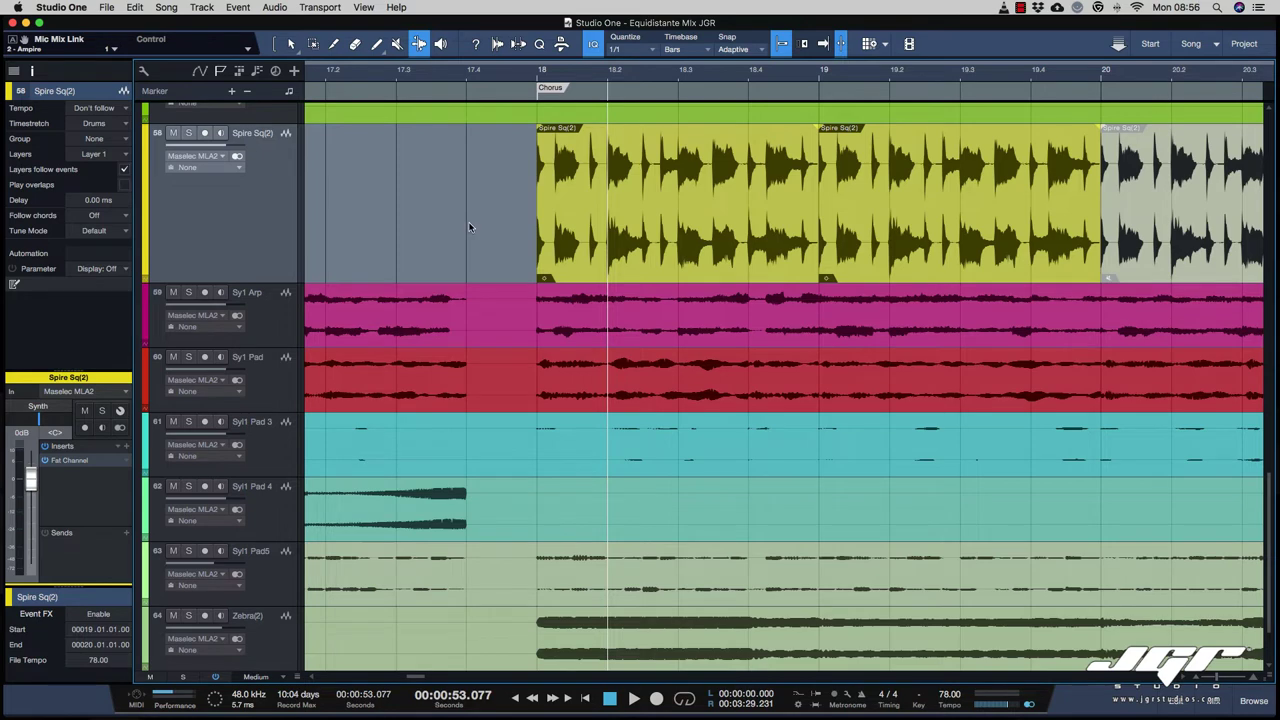
Step: Undo the mute and Bend Tool edits on the Spire Sq(2) events and deselect the events
key(super+z)
key(super+z)
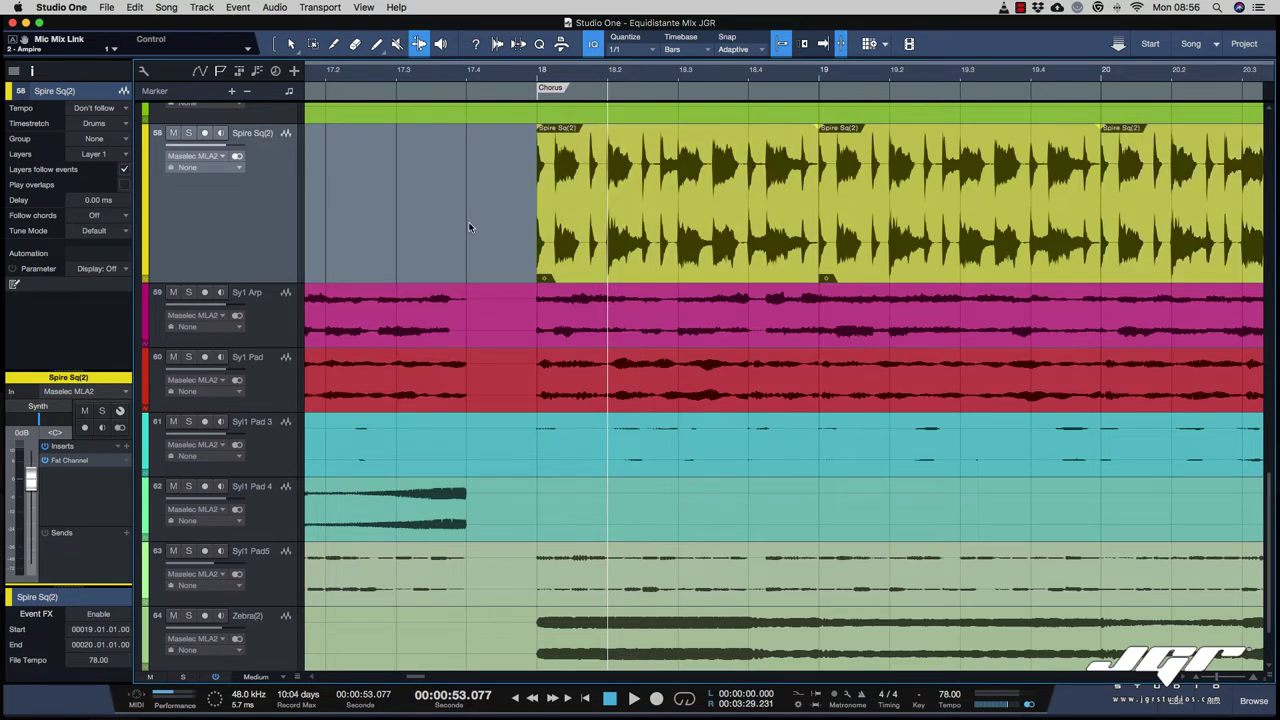
key(super+z)
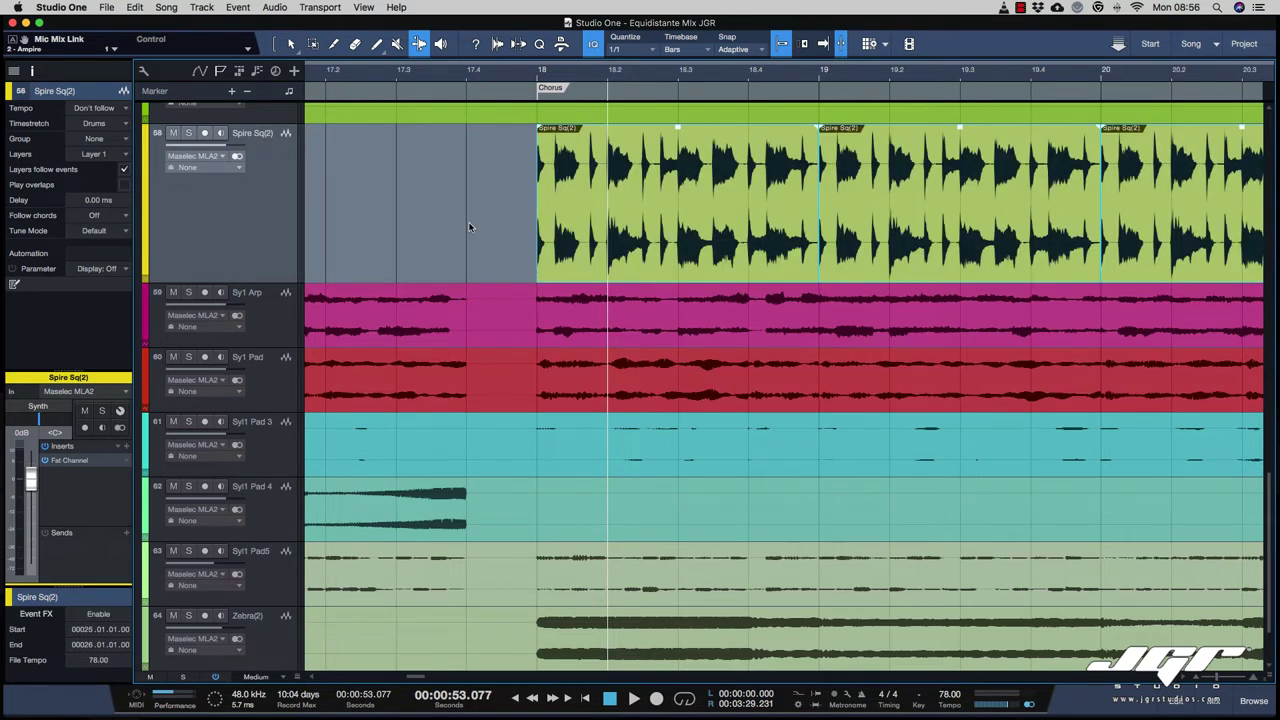
click(470, 227)
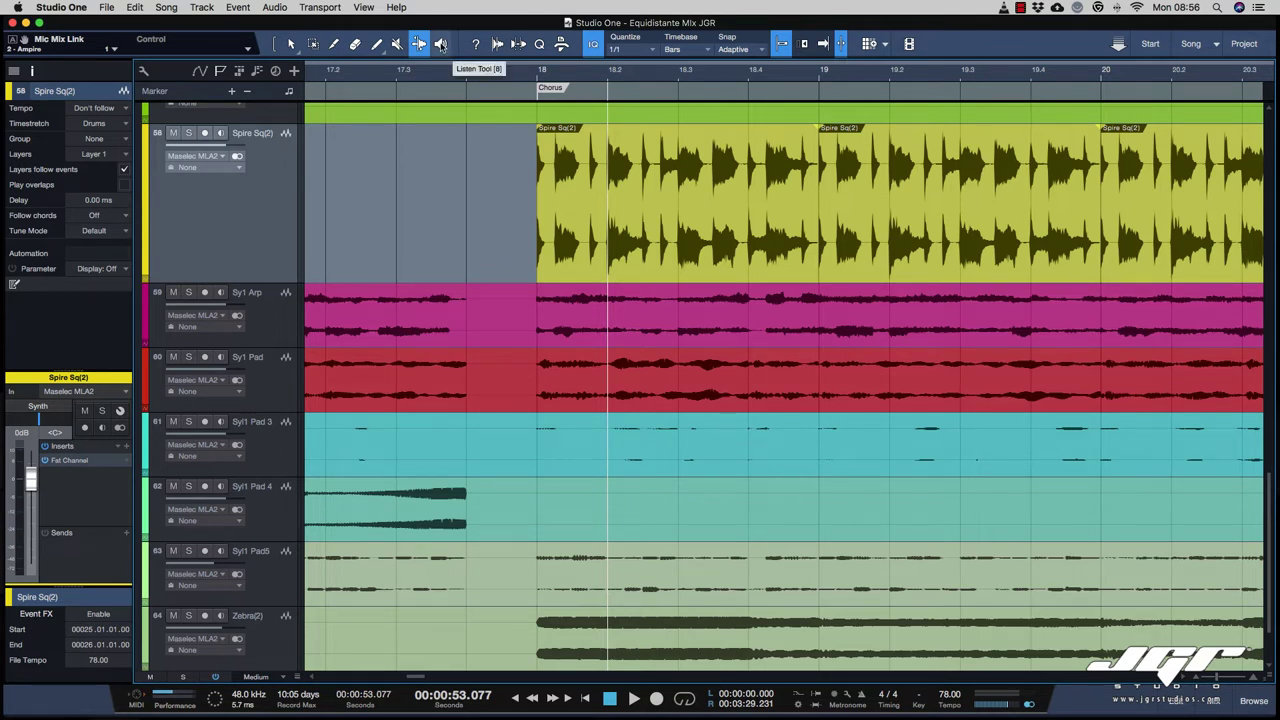
Step: Audition the Spire Sq(2) track in solo from several points between bars 17 and 20 with the Listen Tool, and return to the Arrow Tool
click(440, 44)
click(770, 230)
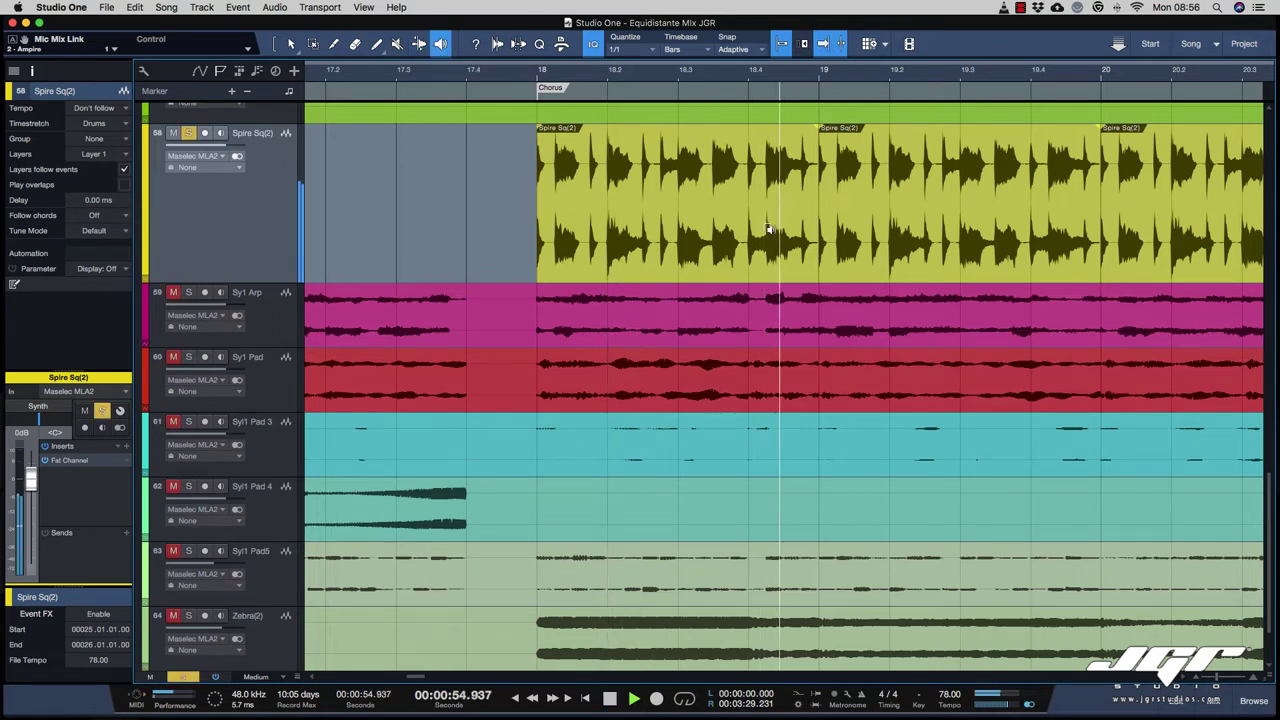
click(1162, 187)
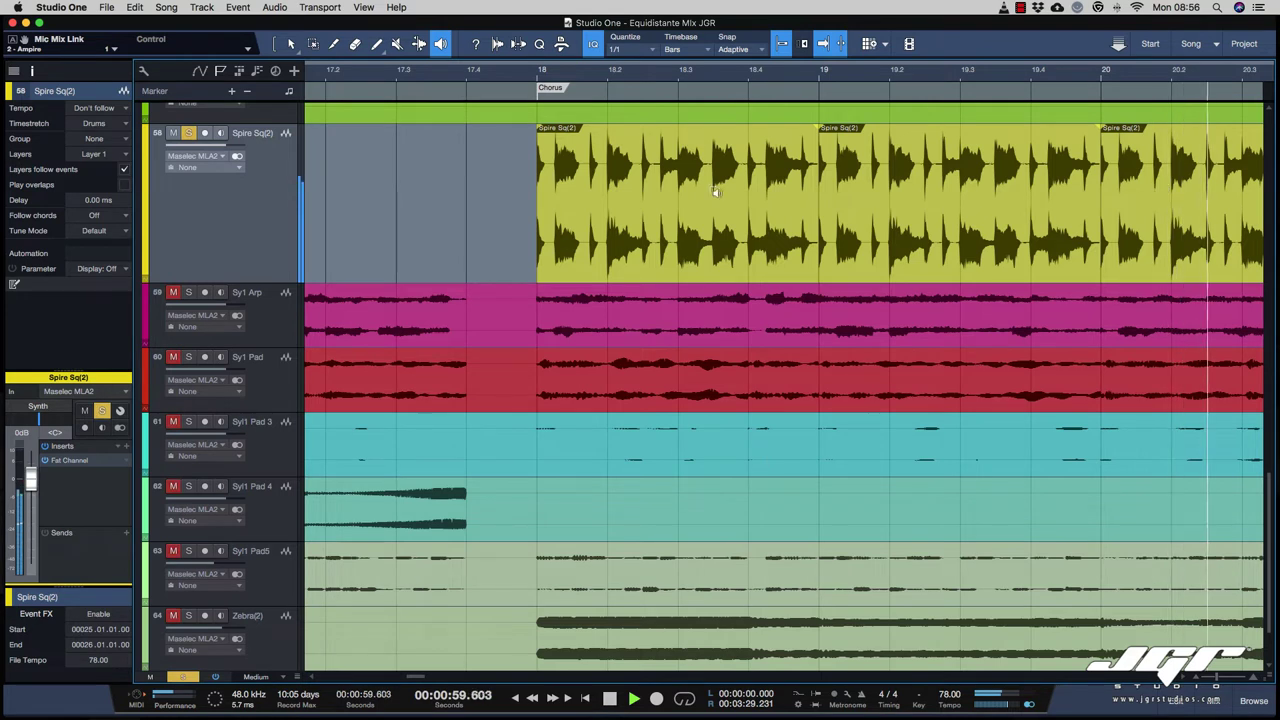
click(471, 190)
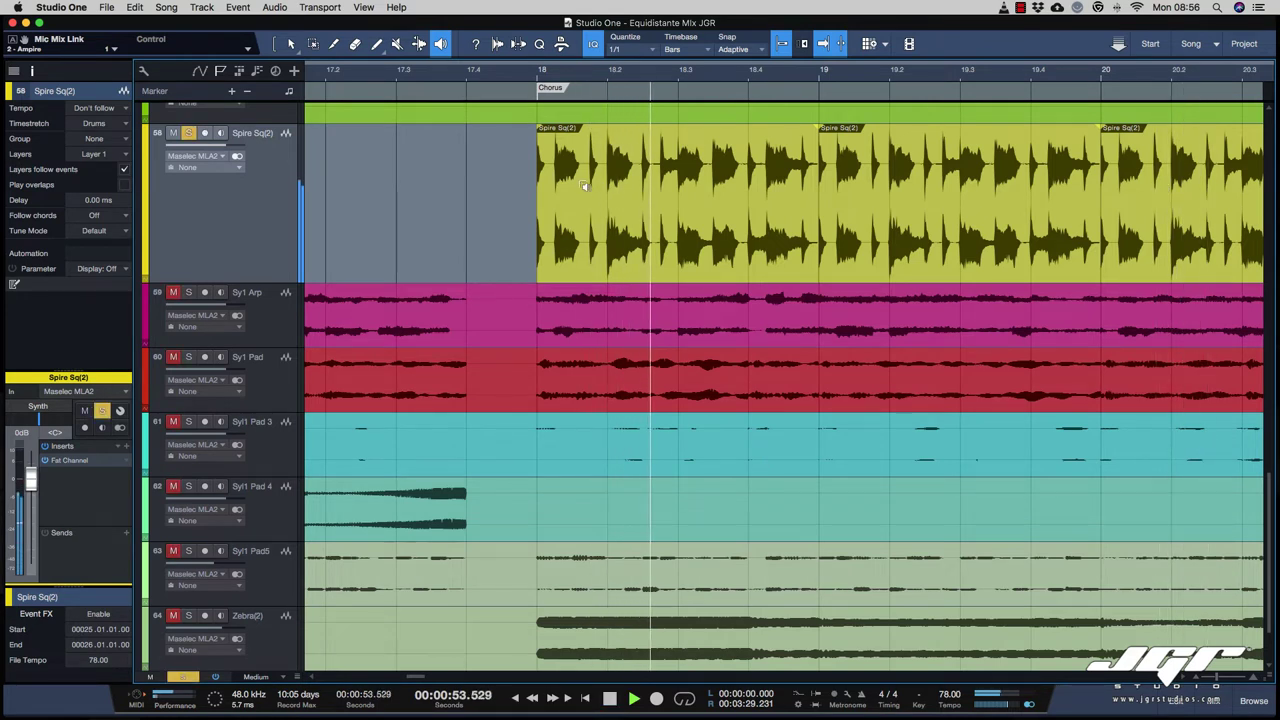
key(1)
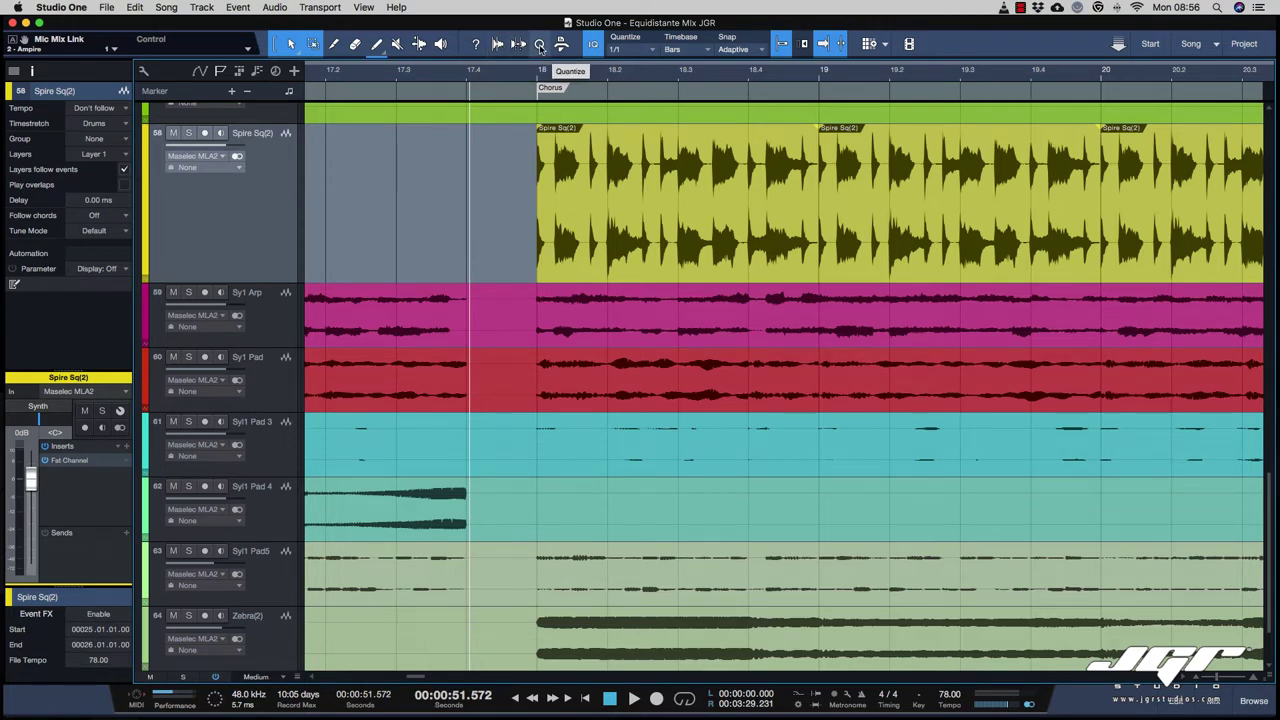
scroll(522, 170, right, 5)
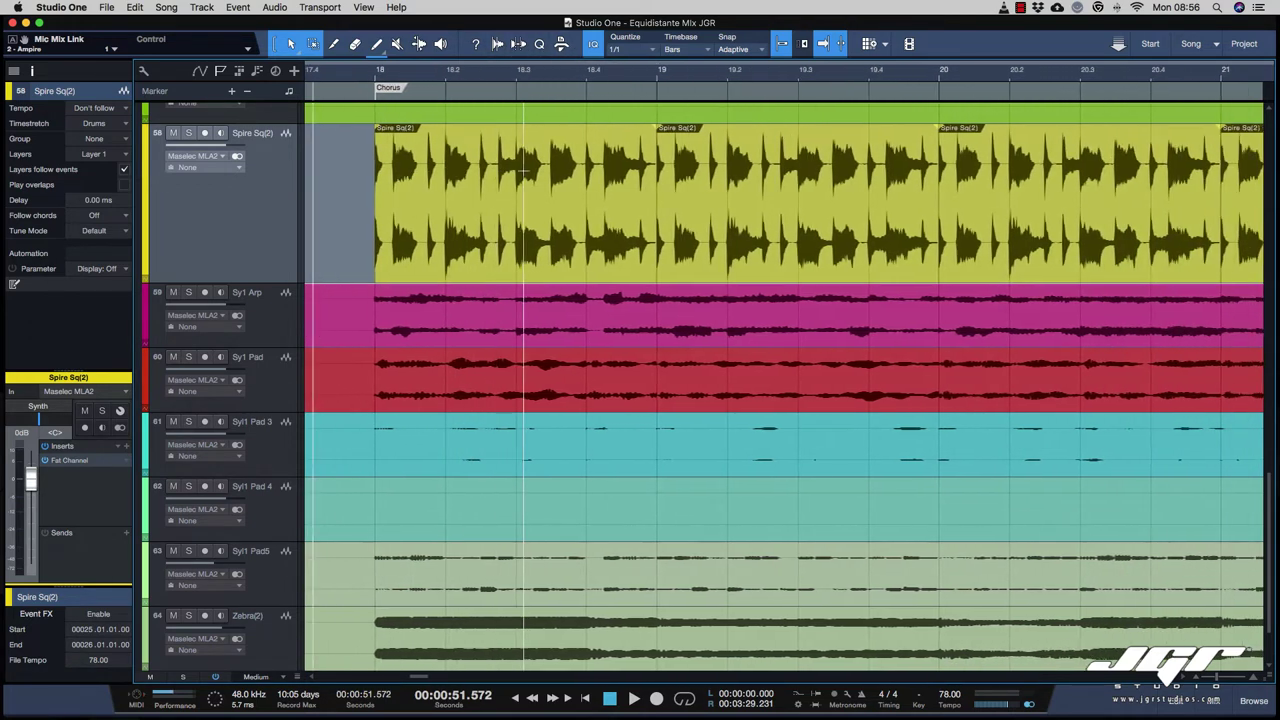
Step: Detect and show the transients of the Spire Sq(2) event at bar 18 with Audio Bend, keeping the Standard detection mode
click(494, 261)
click(497, 44)
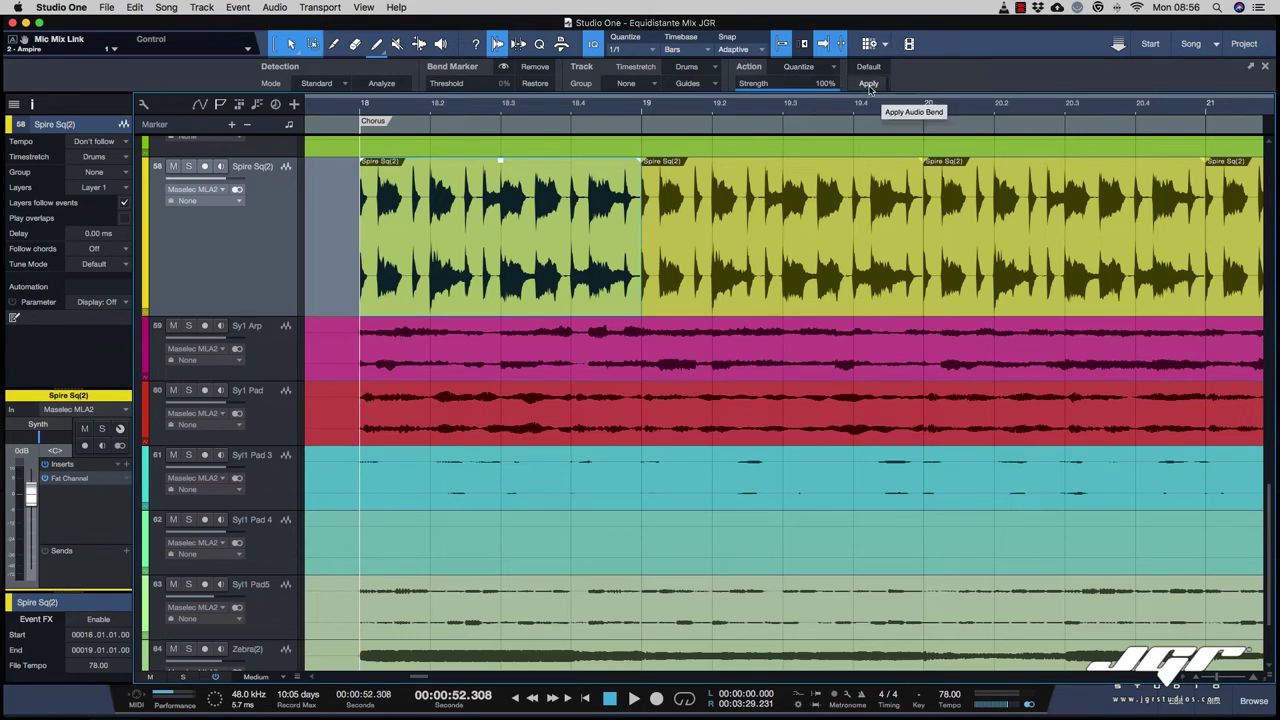
click(318, 84)
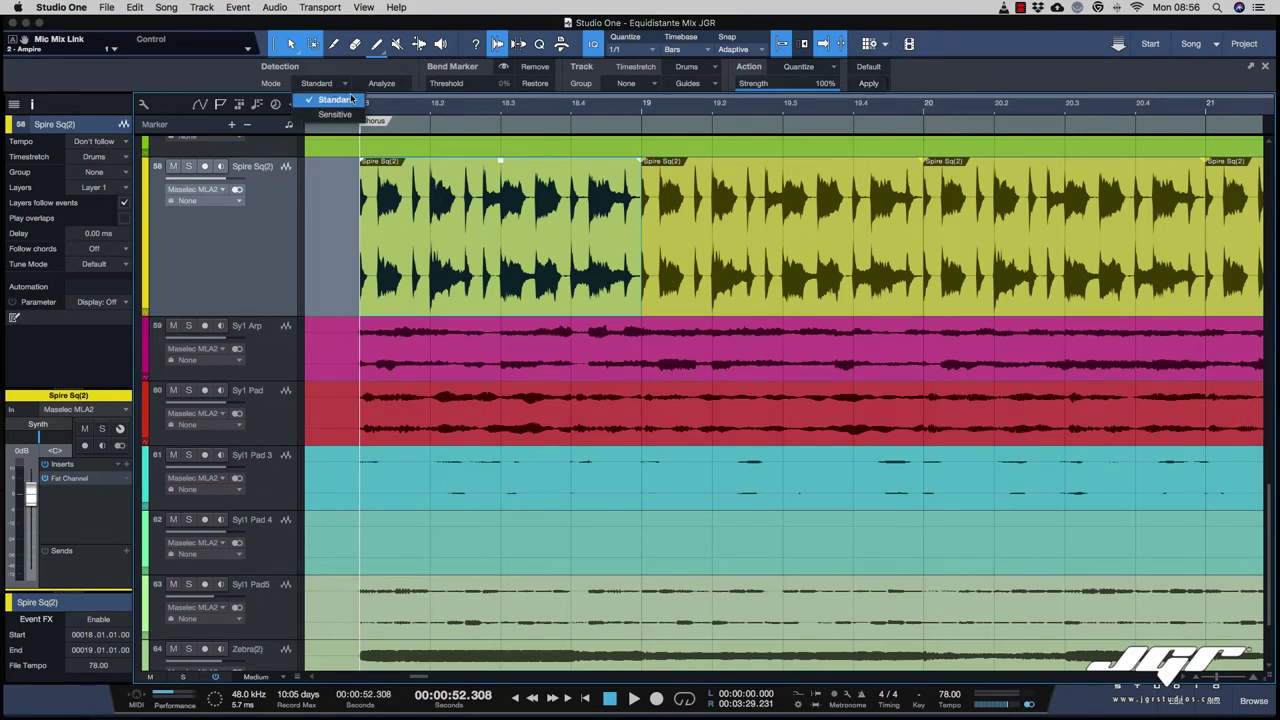
click(350, 100)
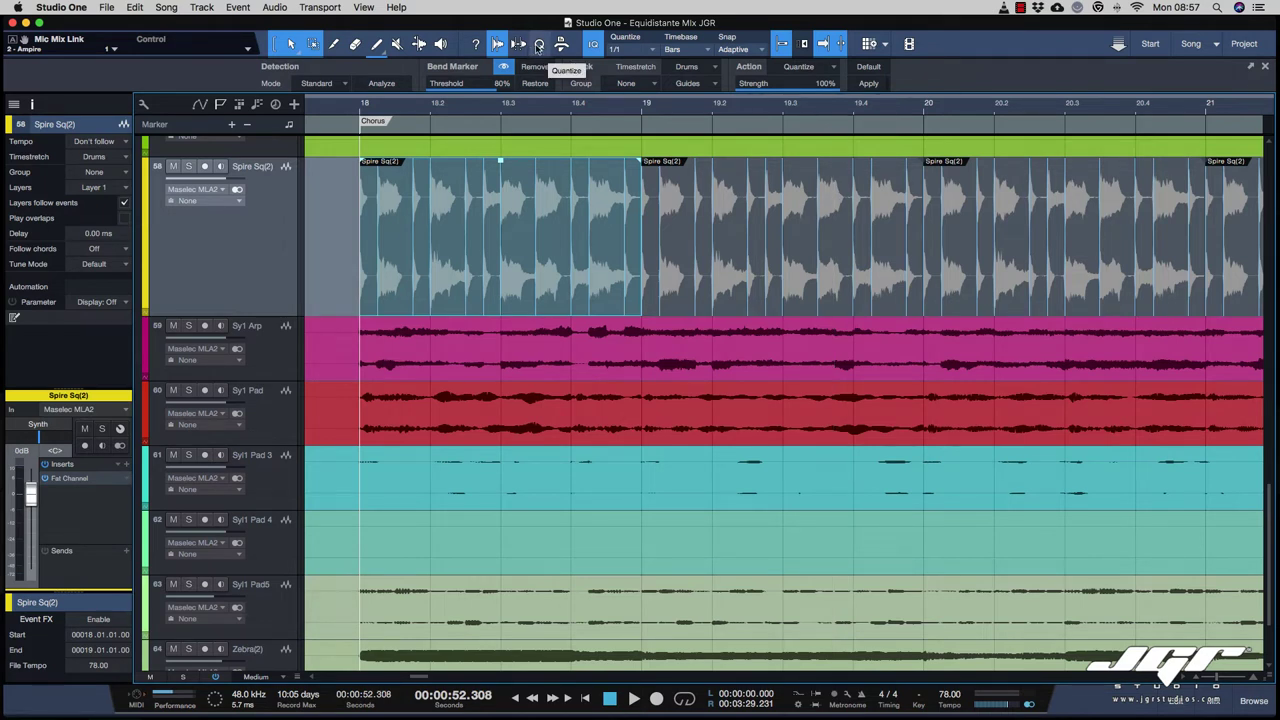
Step: Review the Timestretch modes of the Spire Sq(2) track without changing Drums, and hide the bend markers
click(703, 68)
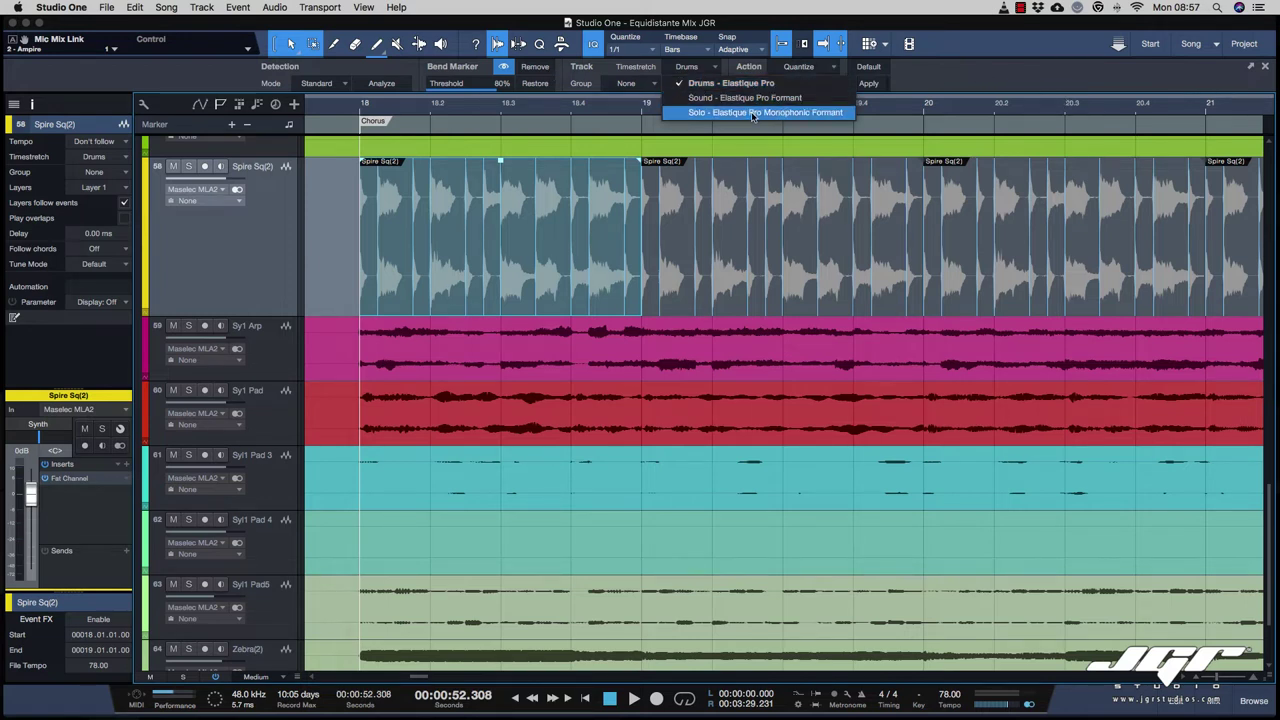
click(935, 90)
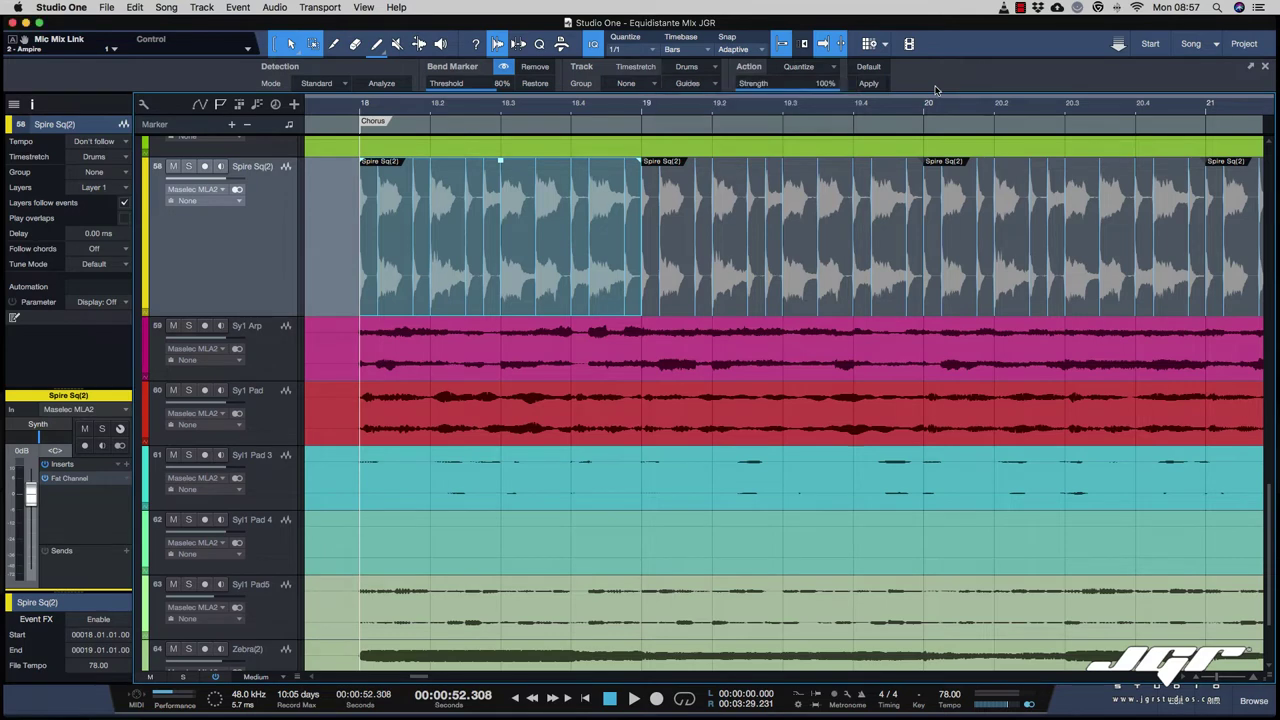
click(504, 68)
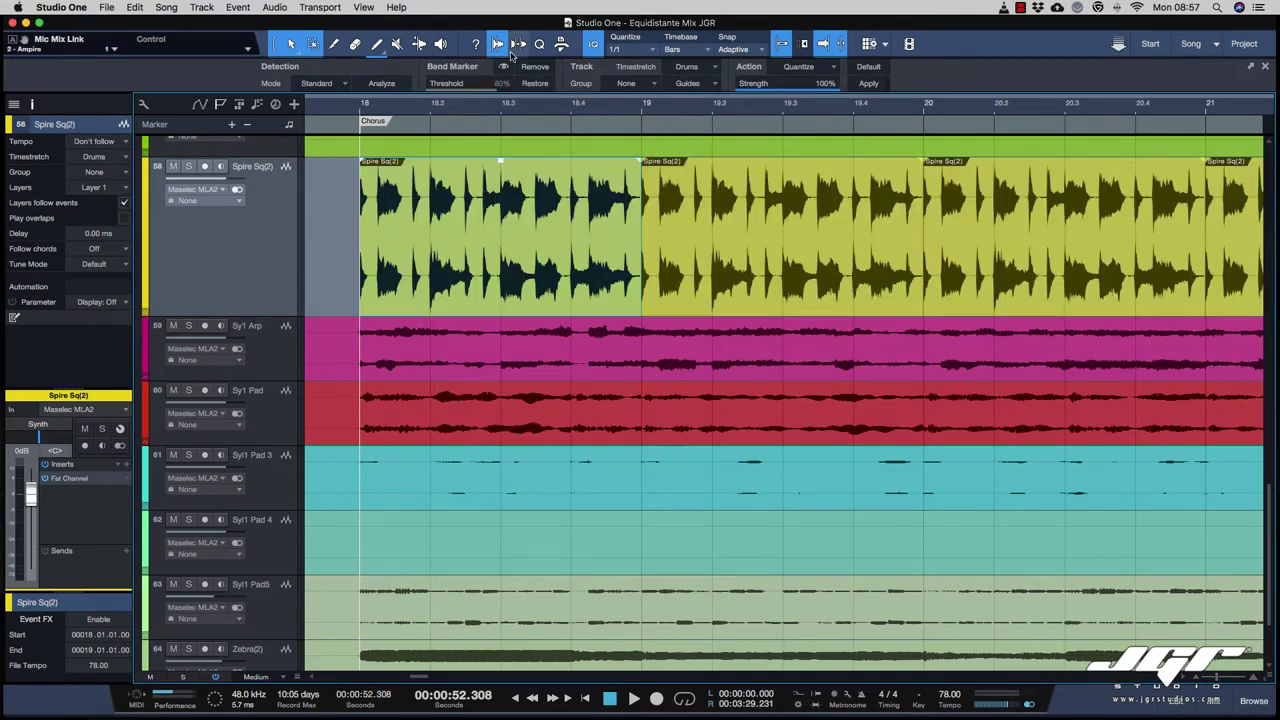
Step: Apply Strip Silence to the Spire Sq(2) event at bar 18 with a minimum length of 0.010 sec
click(519, 45)
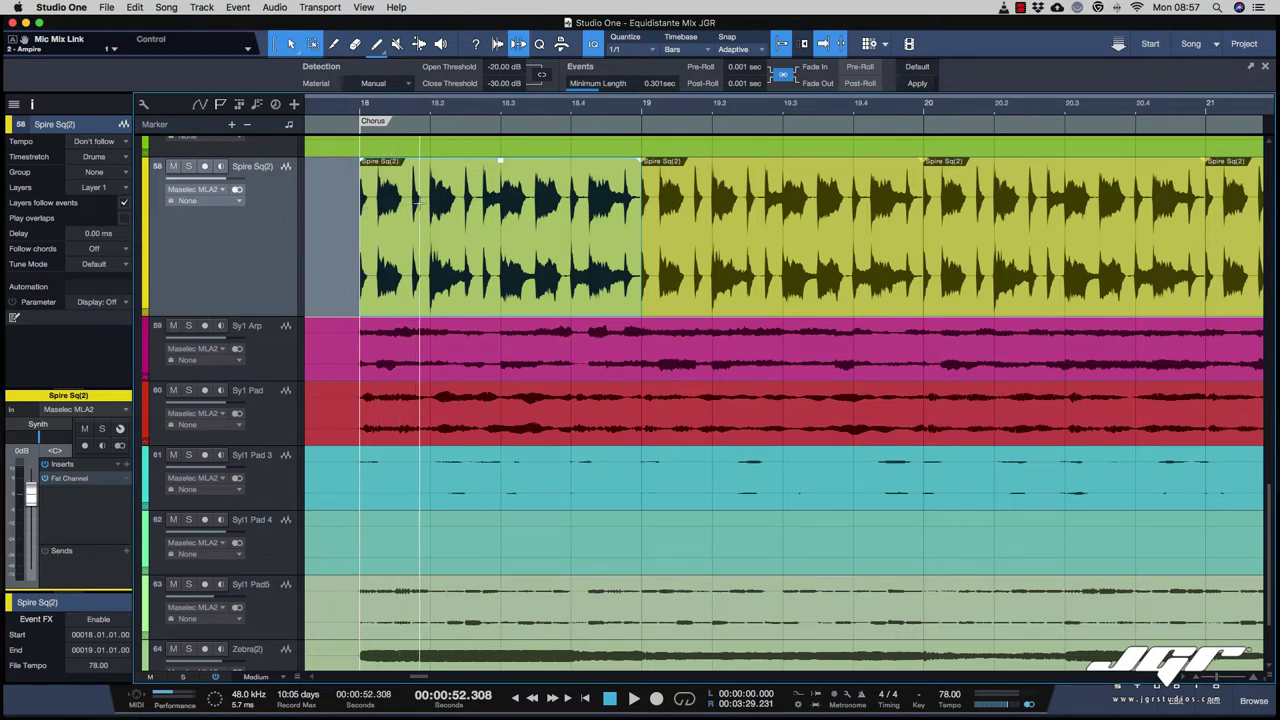
drag(599, 90, 555, 91)
click(917, 83)
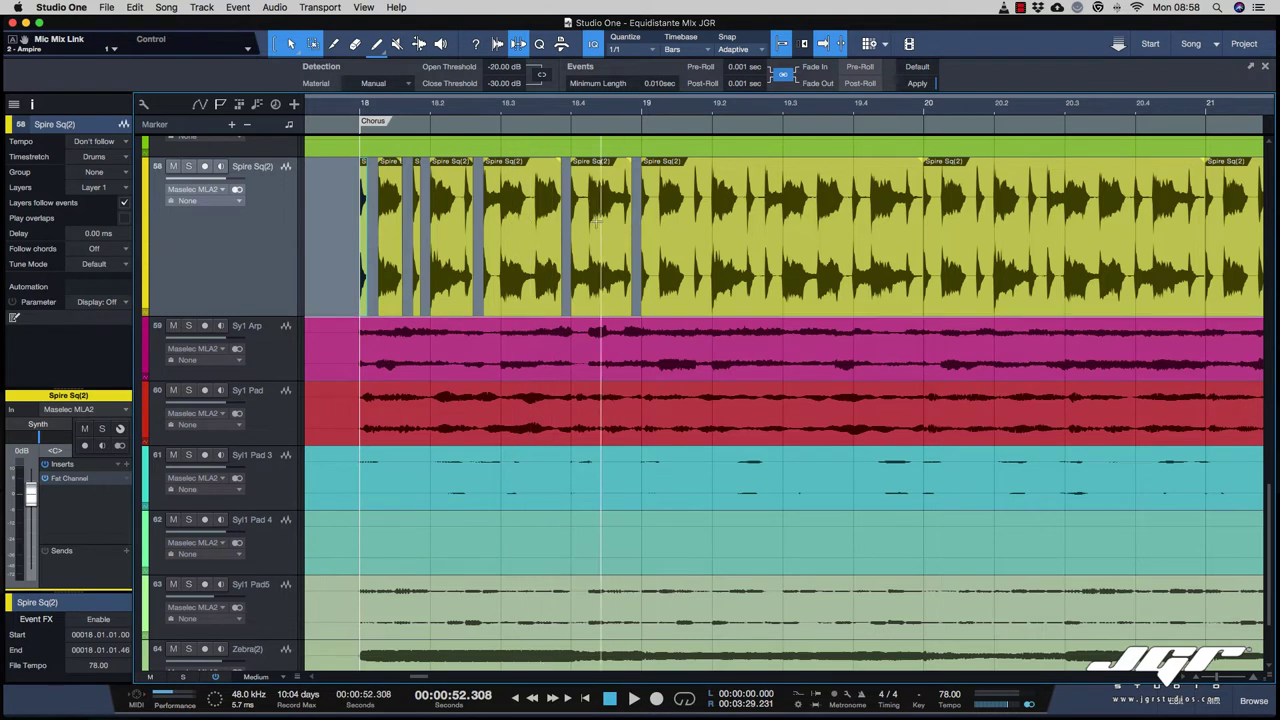
Step: Audition the stripped Spire Sq(2) events in solo from bar 18 several times, and undo the Strip Silence
key(space)
click(188, 166)
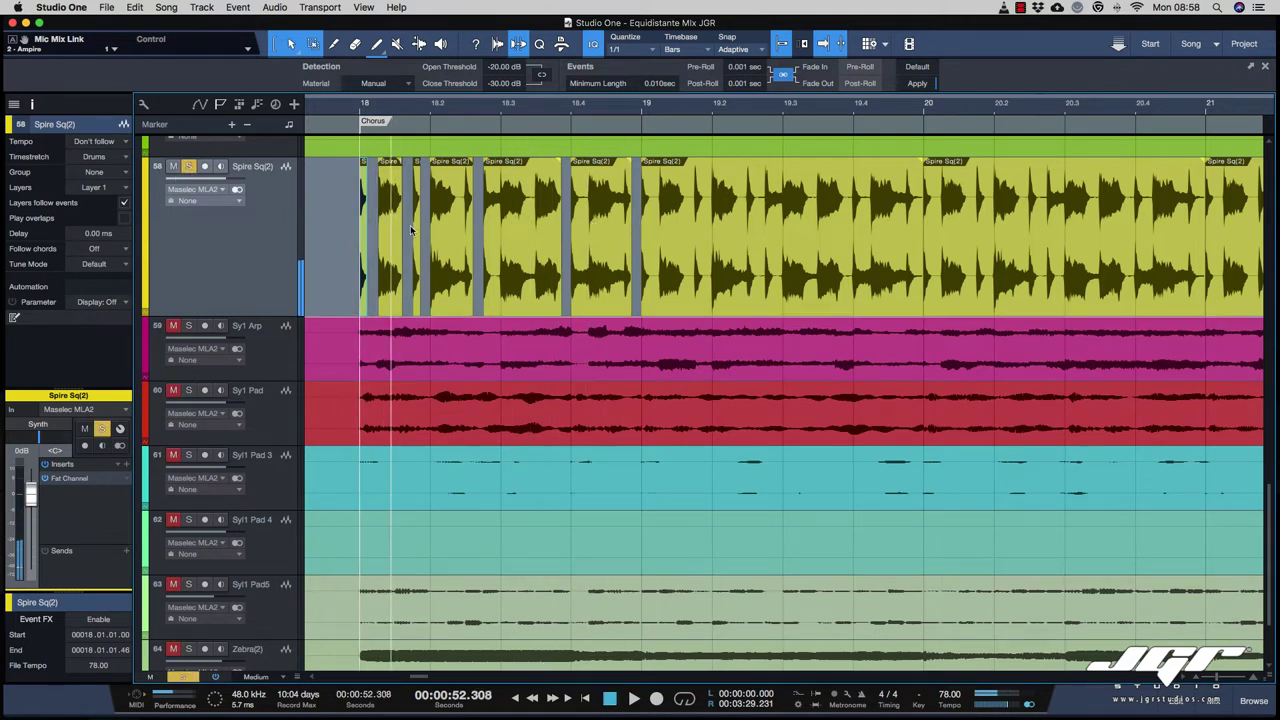
key(space)
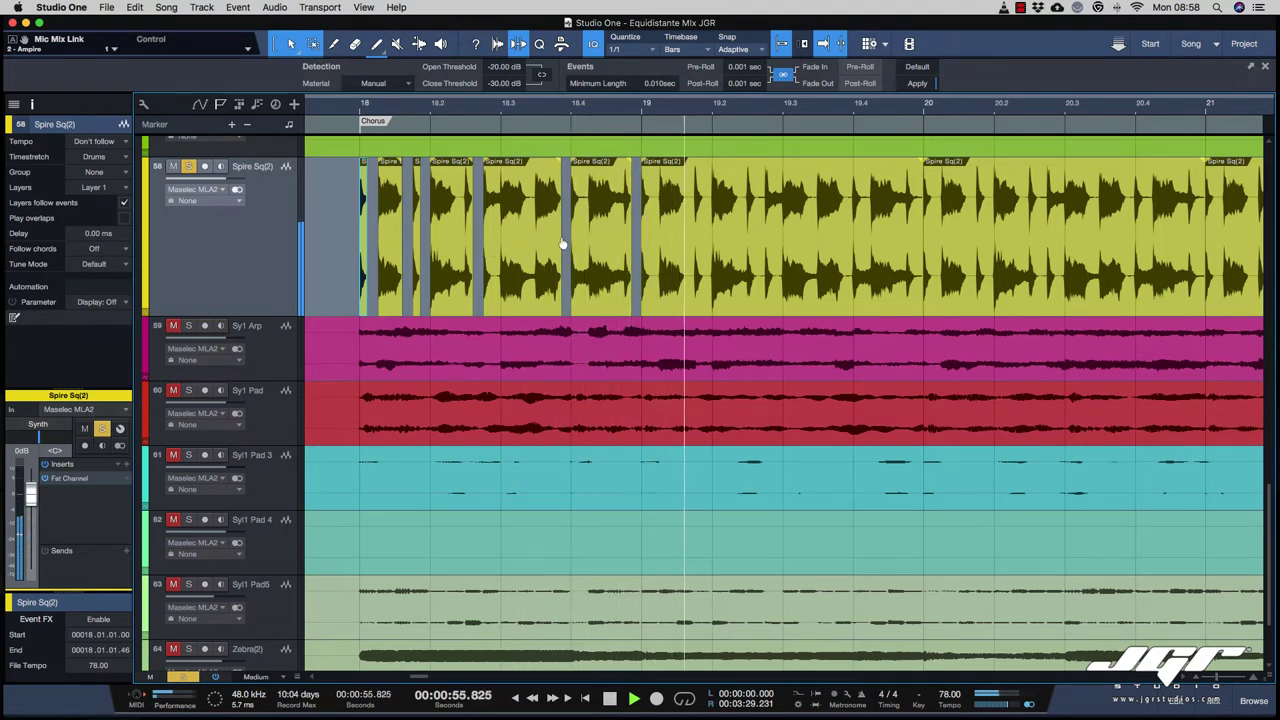
key(space)
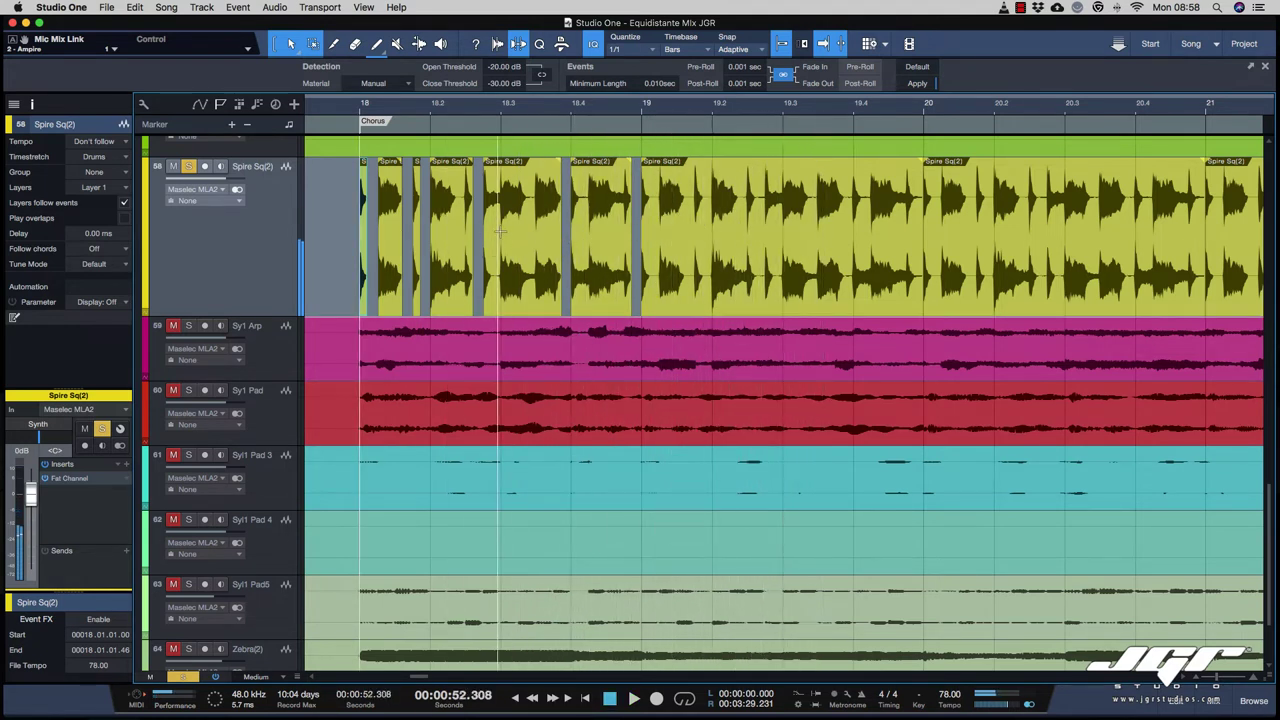
key(space)
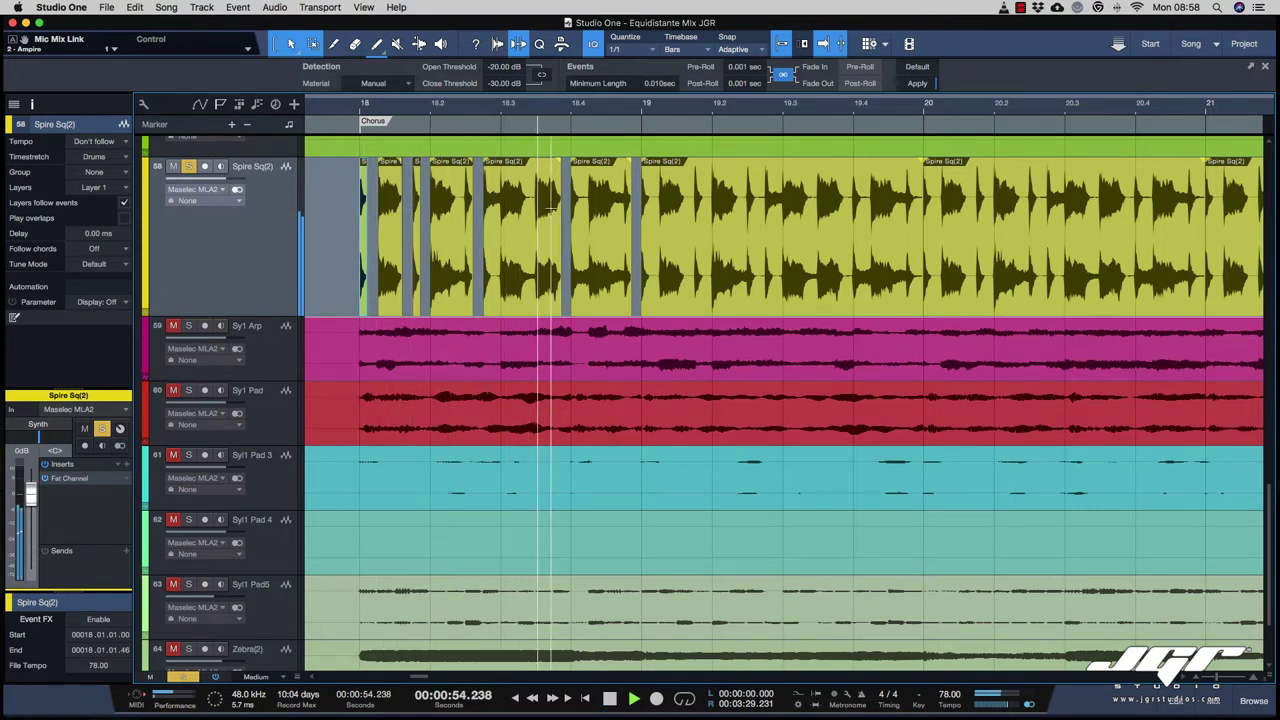
key(space)
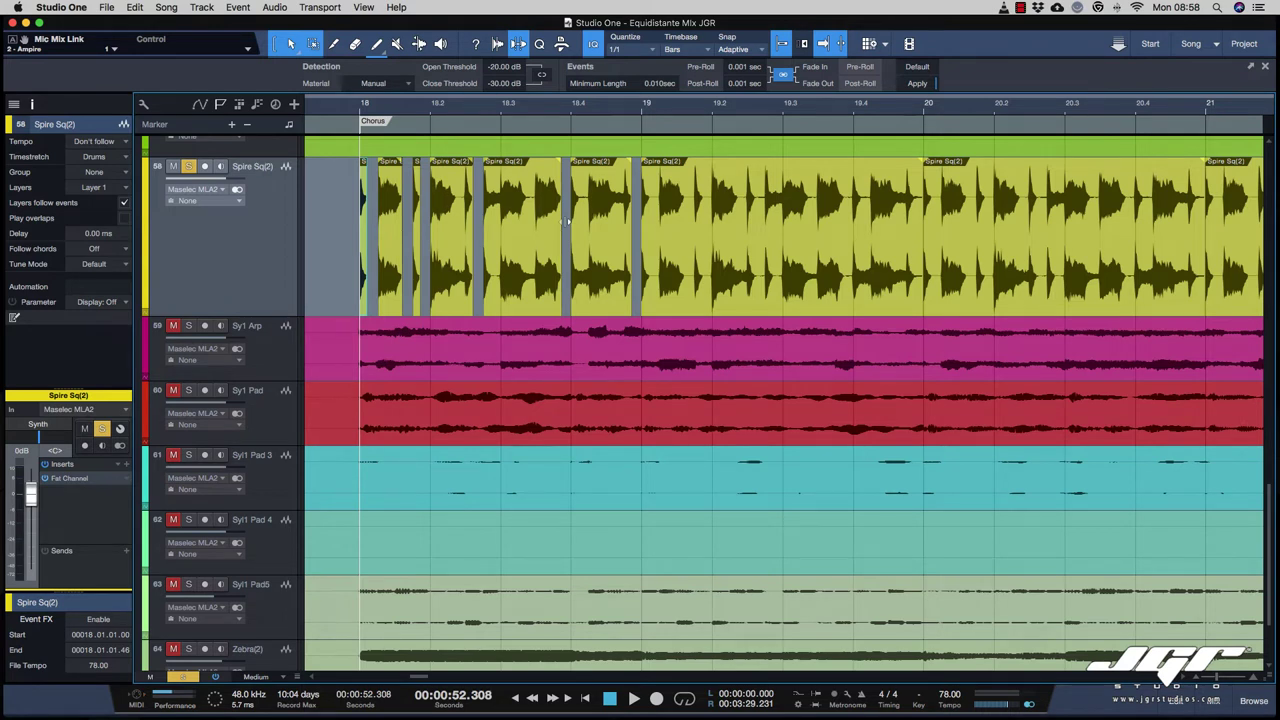
key(super+z)
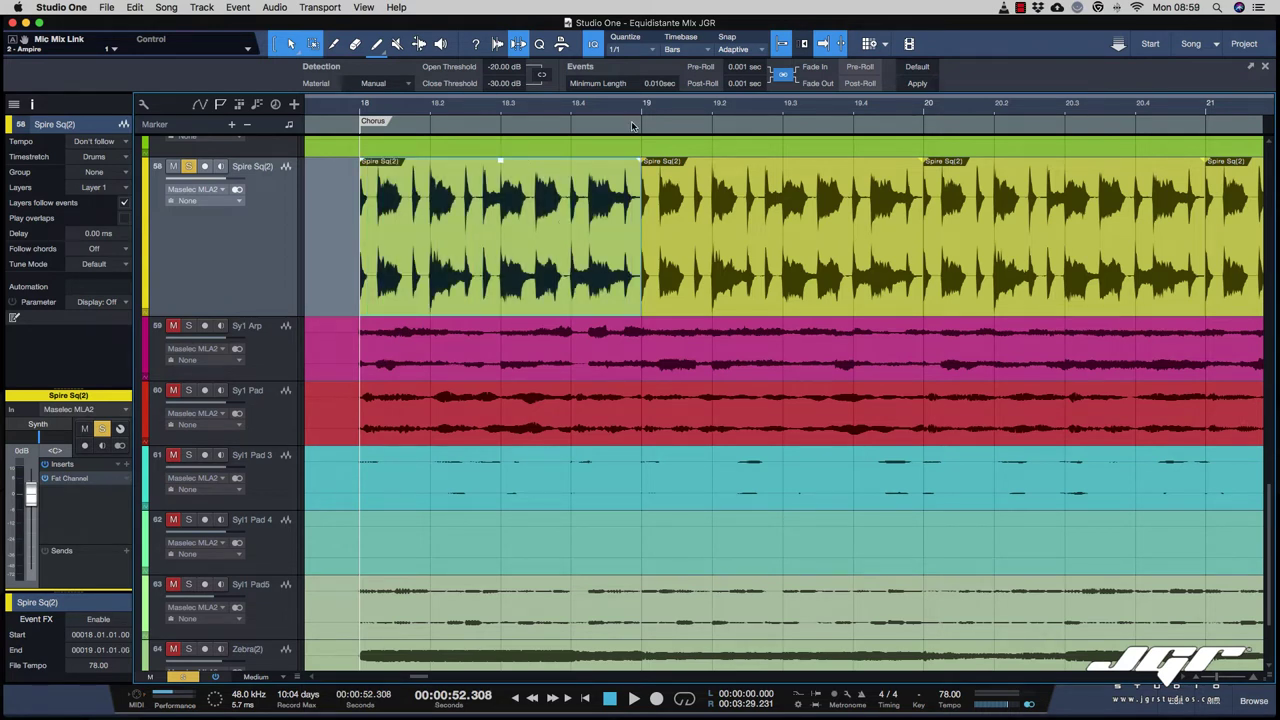
Step: Quantize the Spire Sq(2) event at bar 18 to 1/16 triplets and then to 1/16 quintuplets, playing each version
click(539, 43)
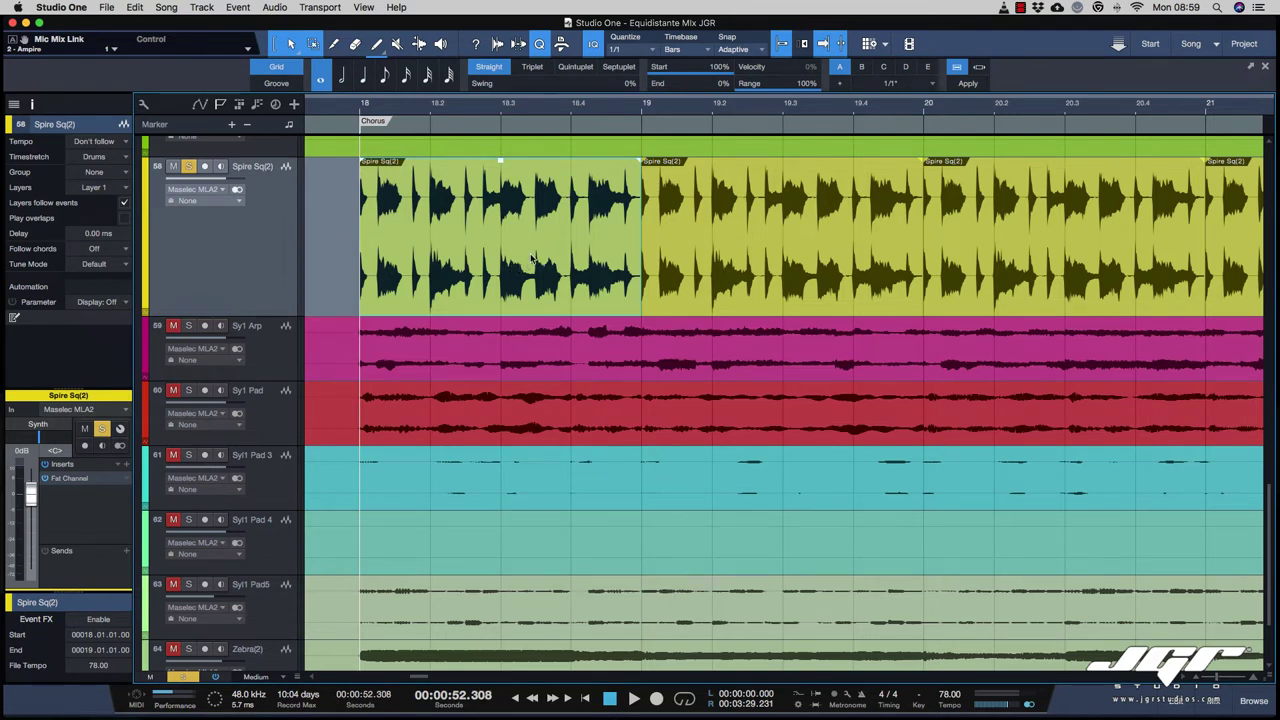
click(531, 258)
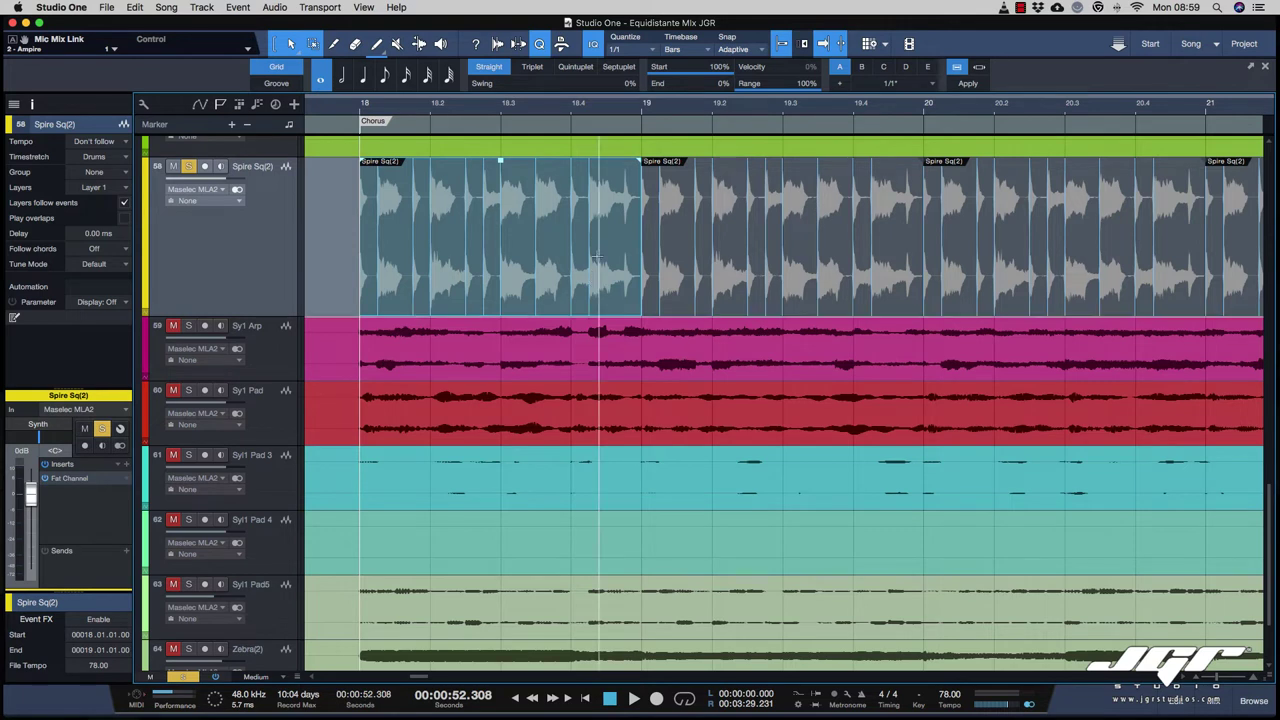
click(408, 80)
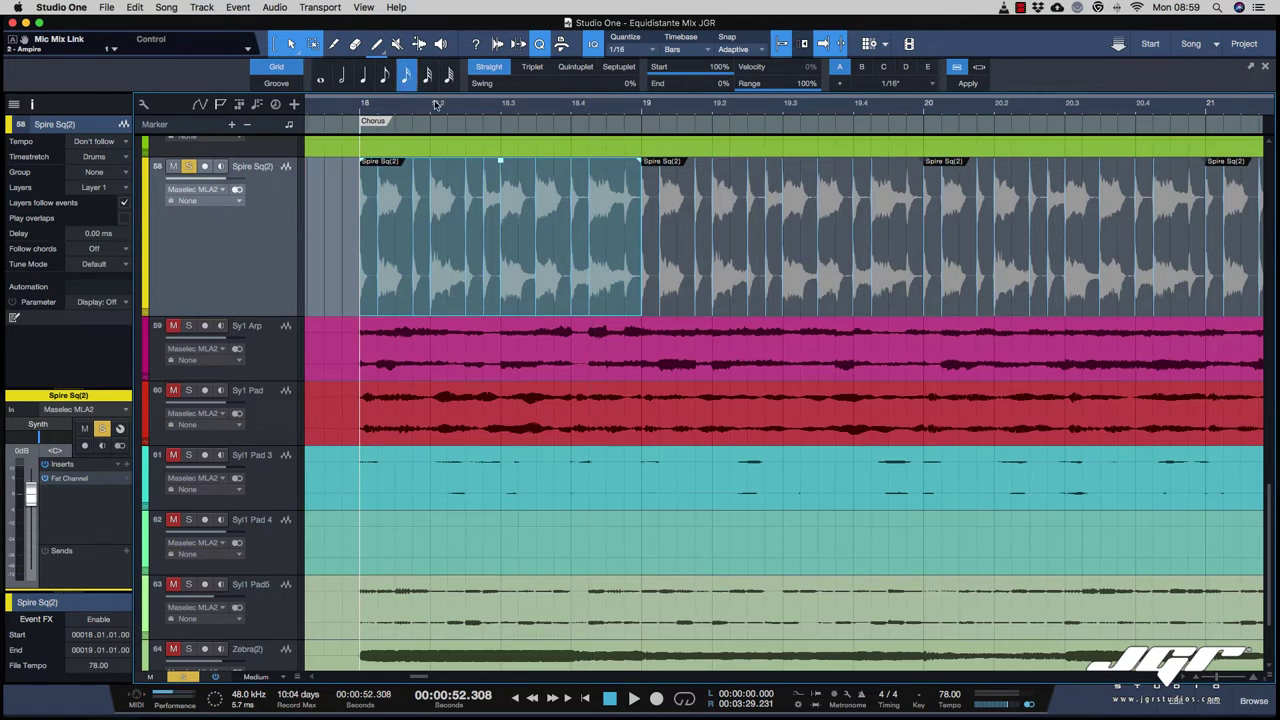
click(533, 69)
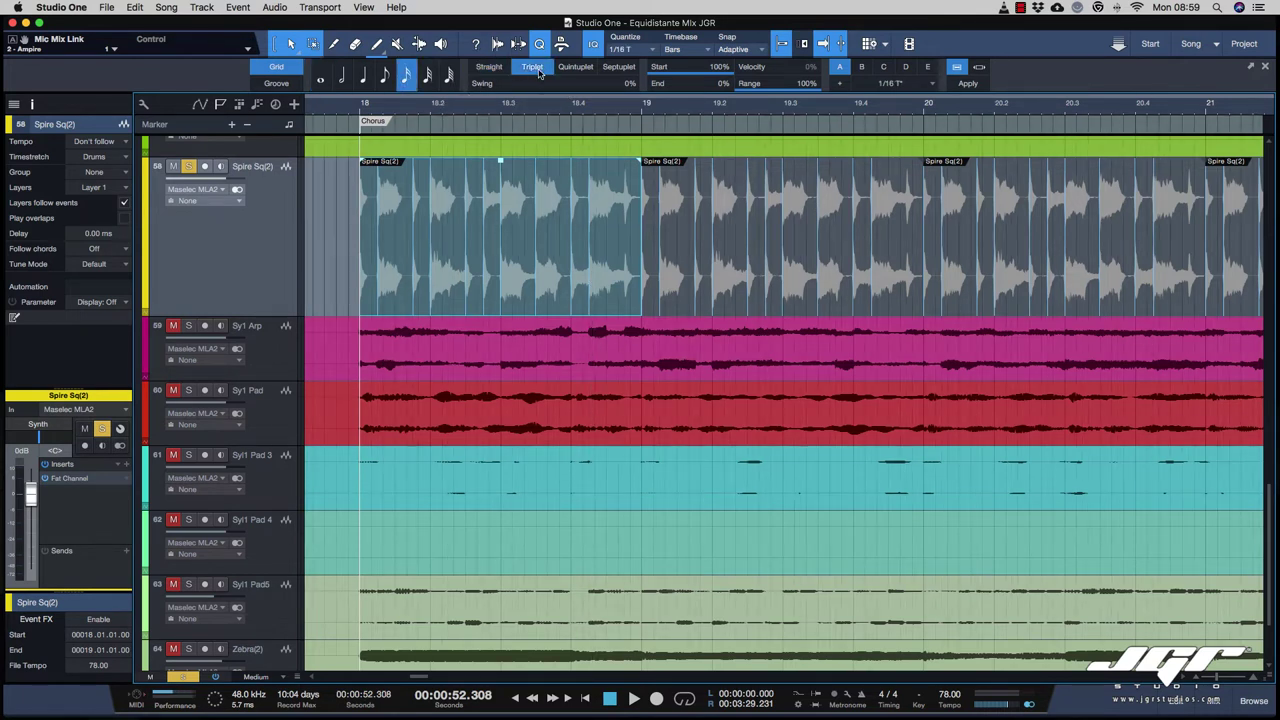
key(space)
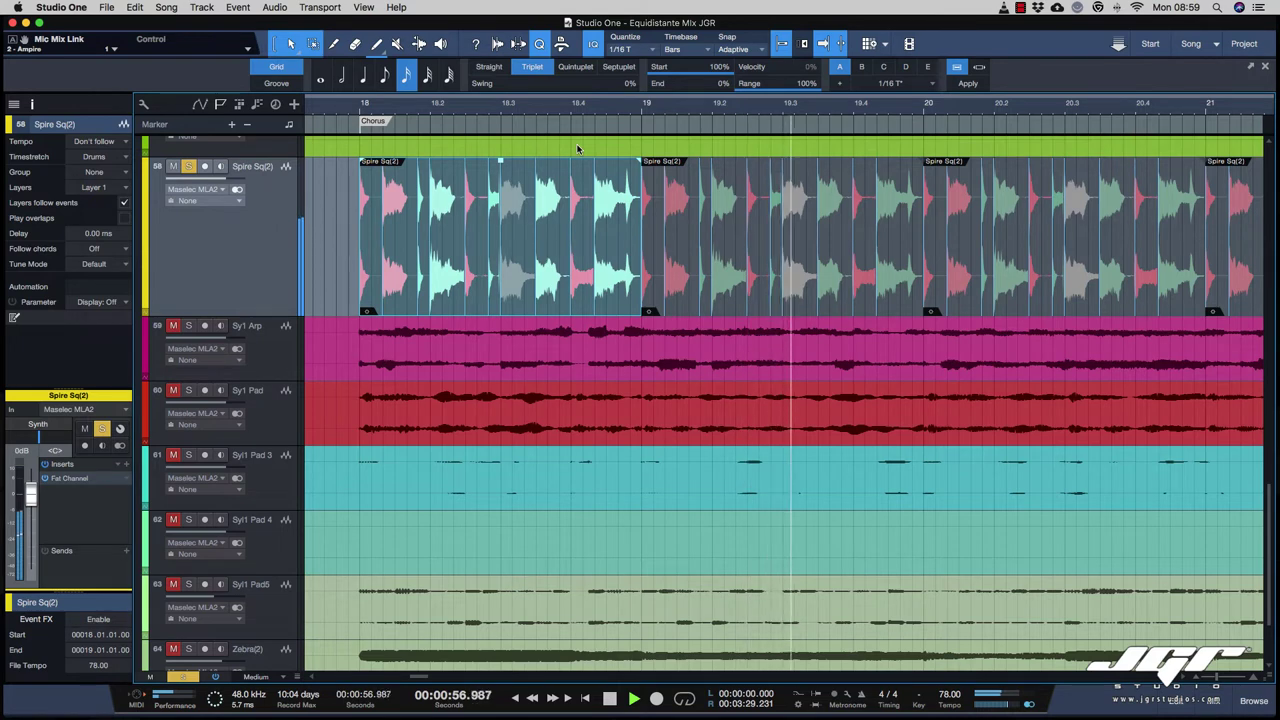
click(573, 68)
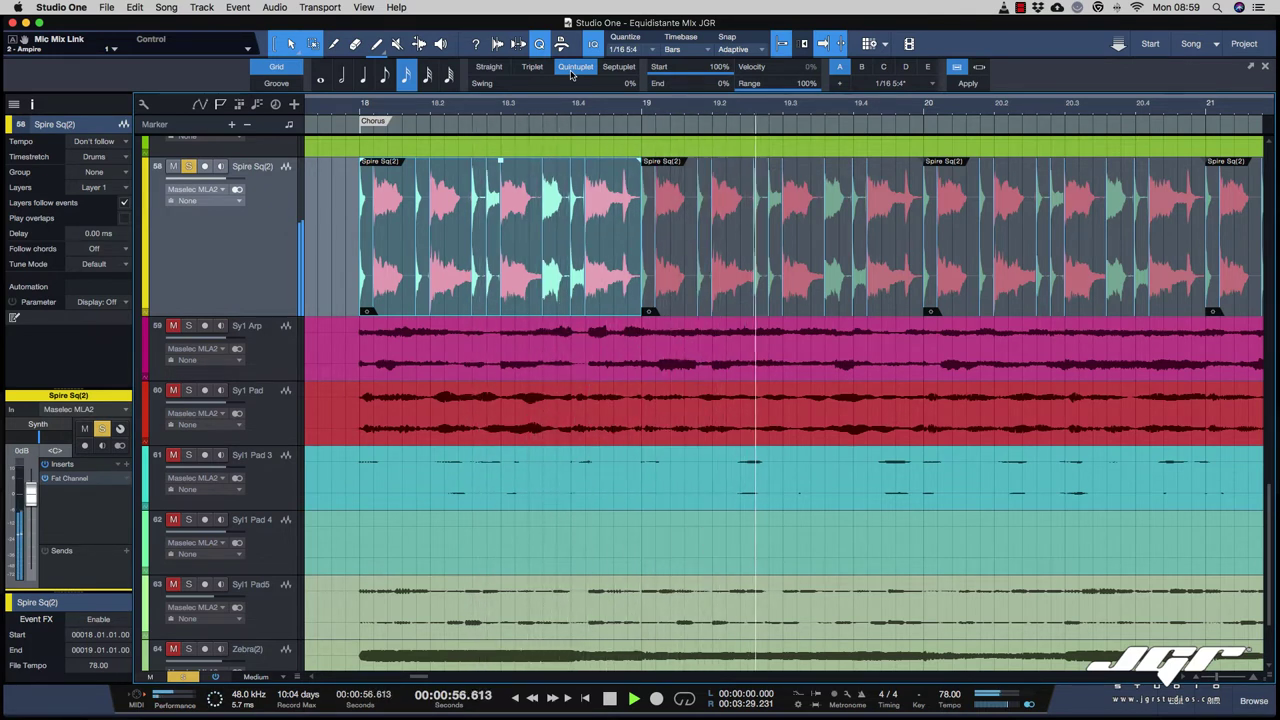
key(space)
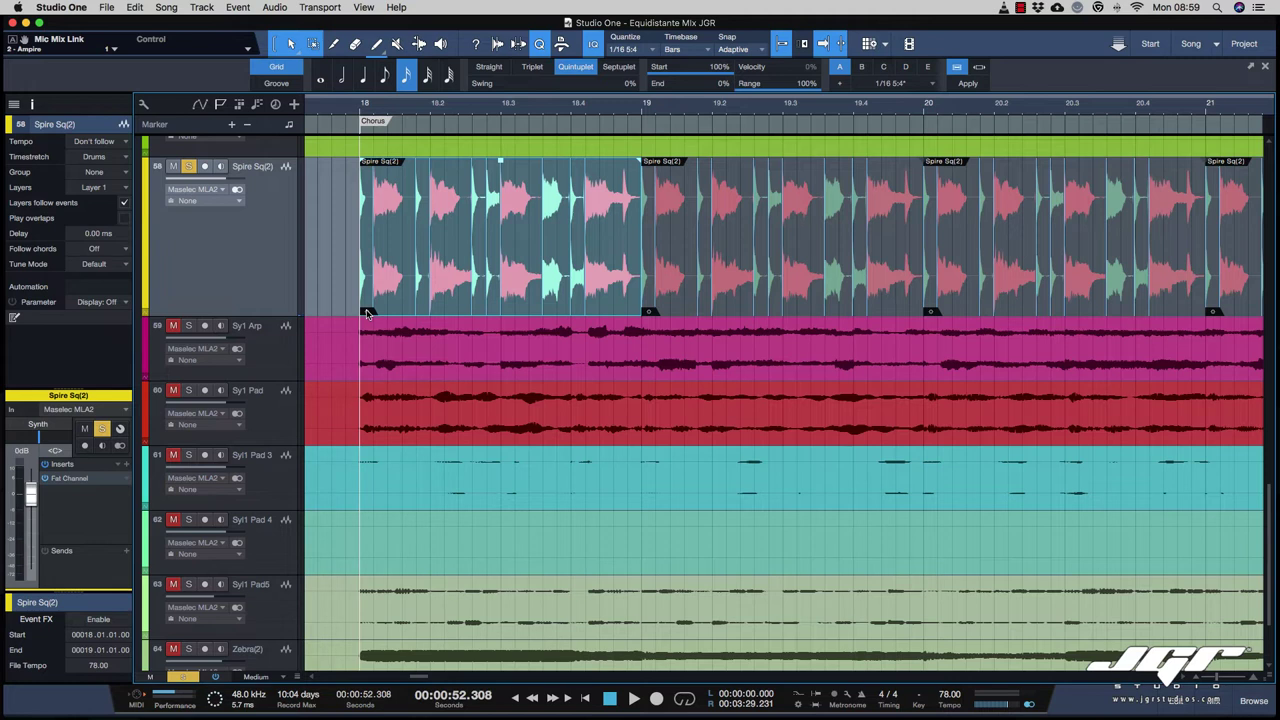
Step: Undo the triplet and quintuplet quantizing of the Spire Sq(2) events
key(super+z)
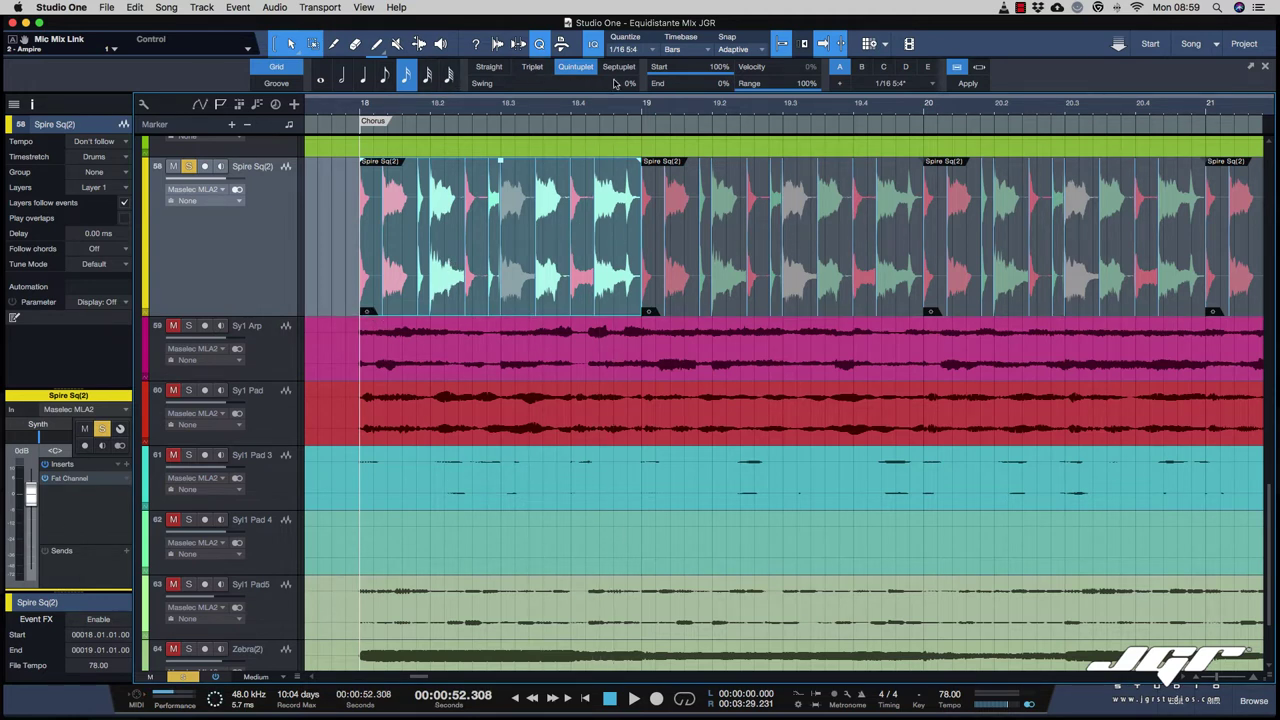
key(super+z)
key(super+z)
key(super+z)
Step: Increase the height of the Spire Sq(2) track around the event at bar 18, and close the Quantize options
scroll(476, 250, up, 5)
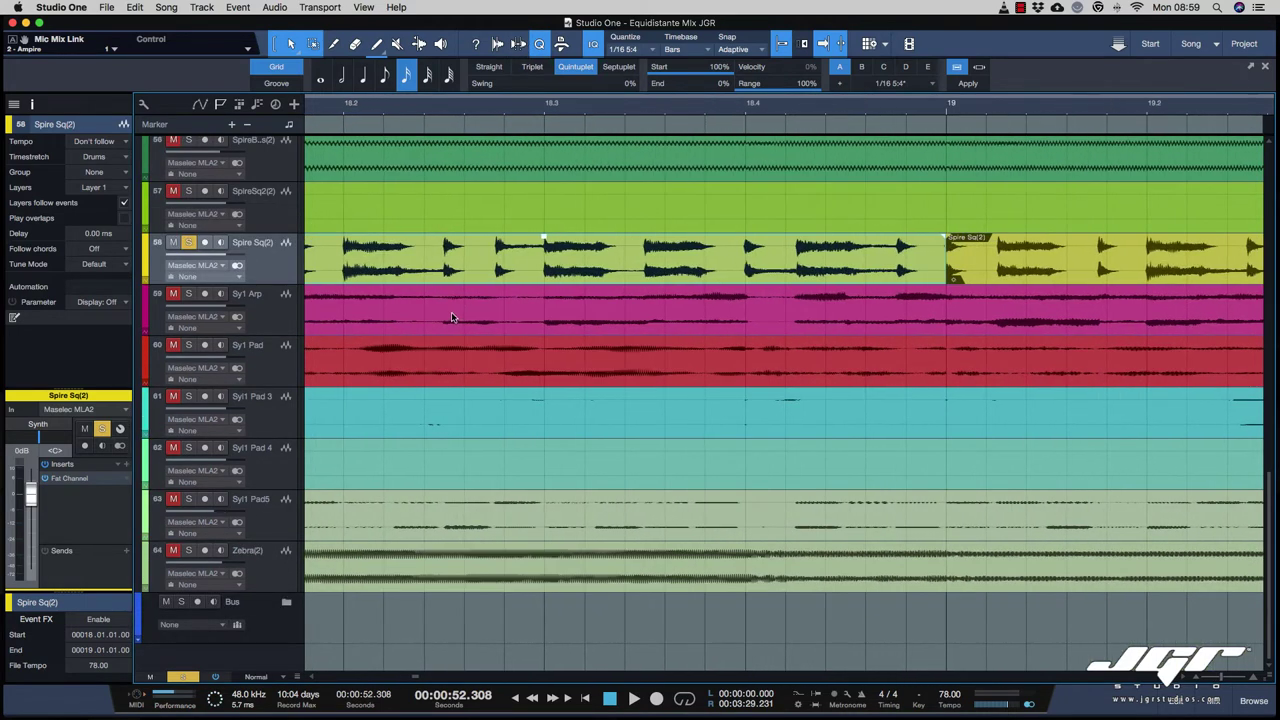
scroll(451, 317, left, 6)
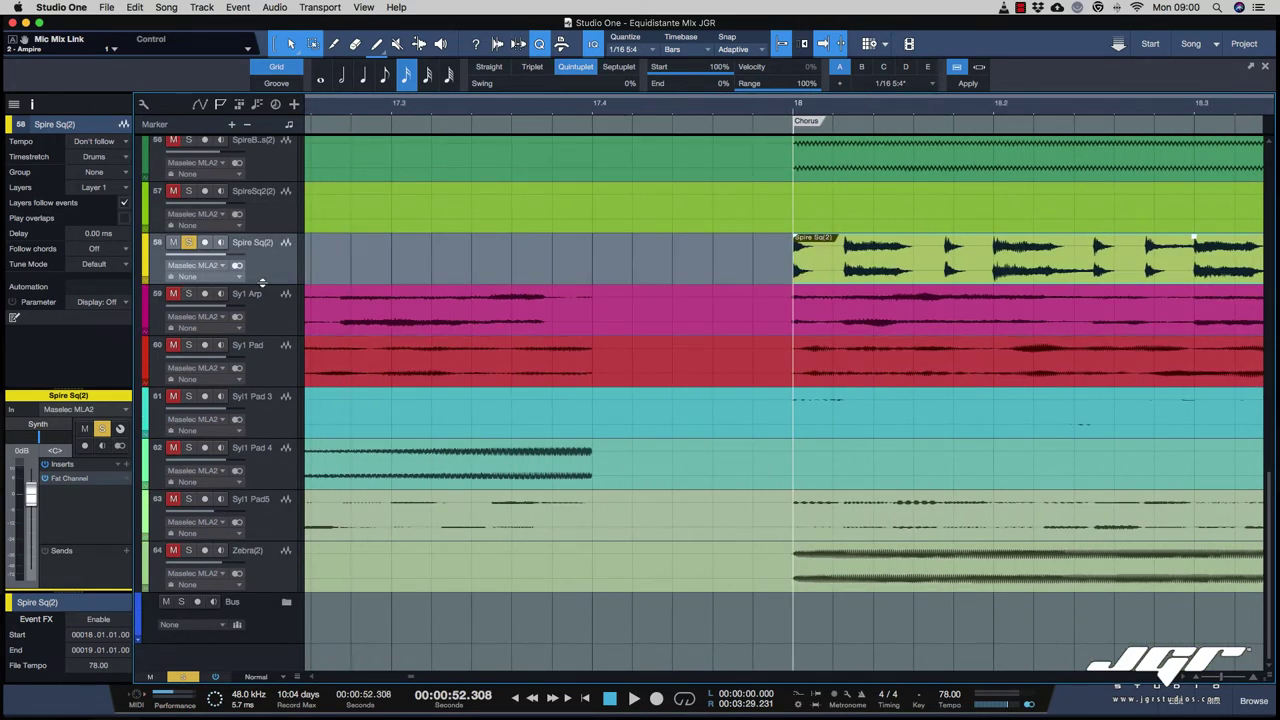
drag(266, 287, 797, 425)
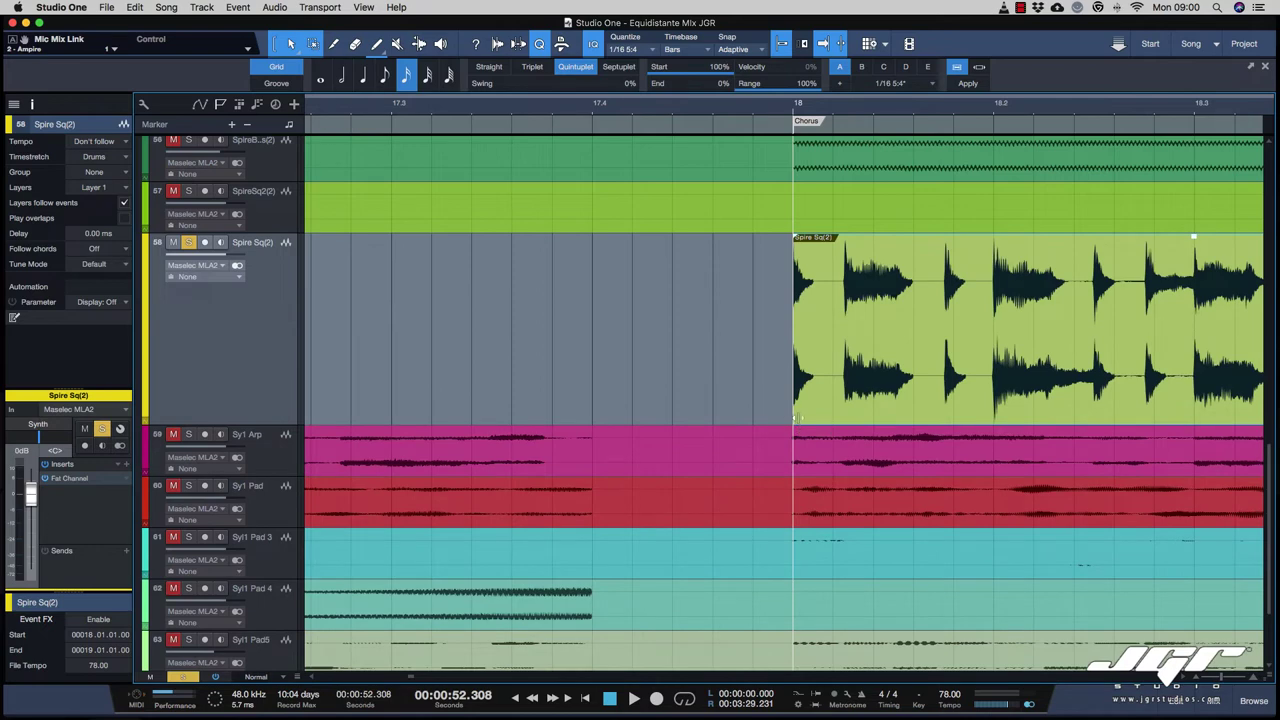
scroll(800, 420, right, 5)
scroll(802, 420, right, 3)
scroll(803, 420, left, 1)
click(539, 44)
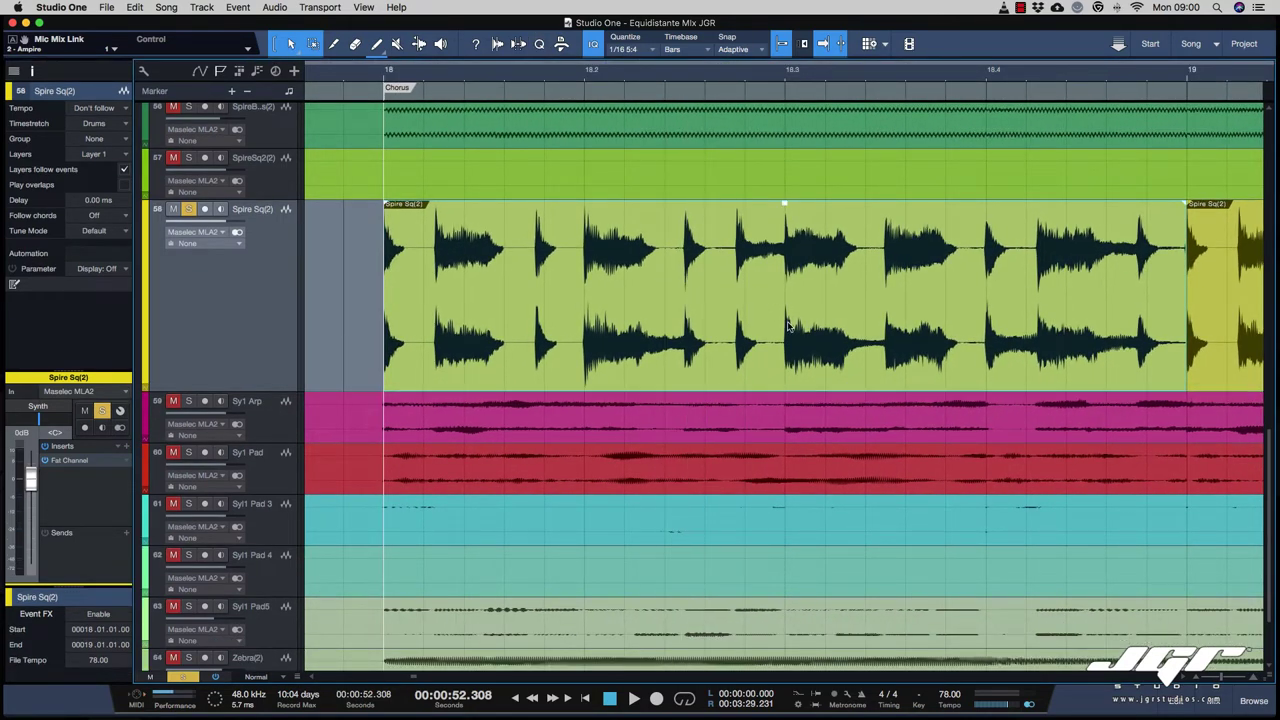
Step: Show the macro toolbar, examine its Transpose choices and other command groups, and hide it again
click(561, 44)
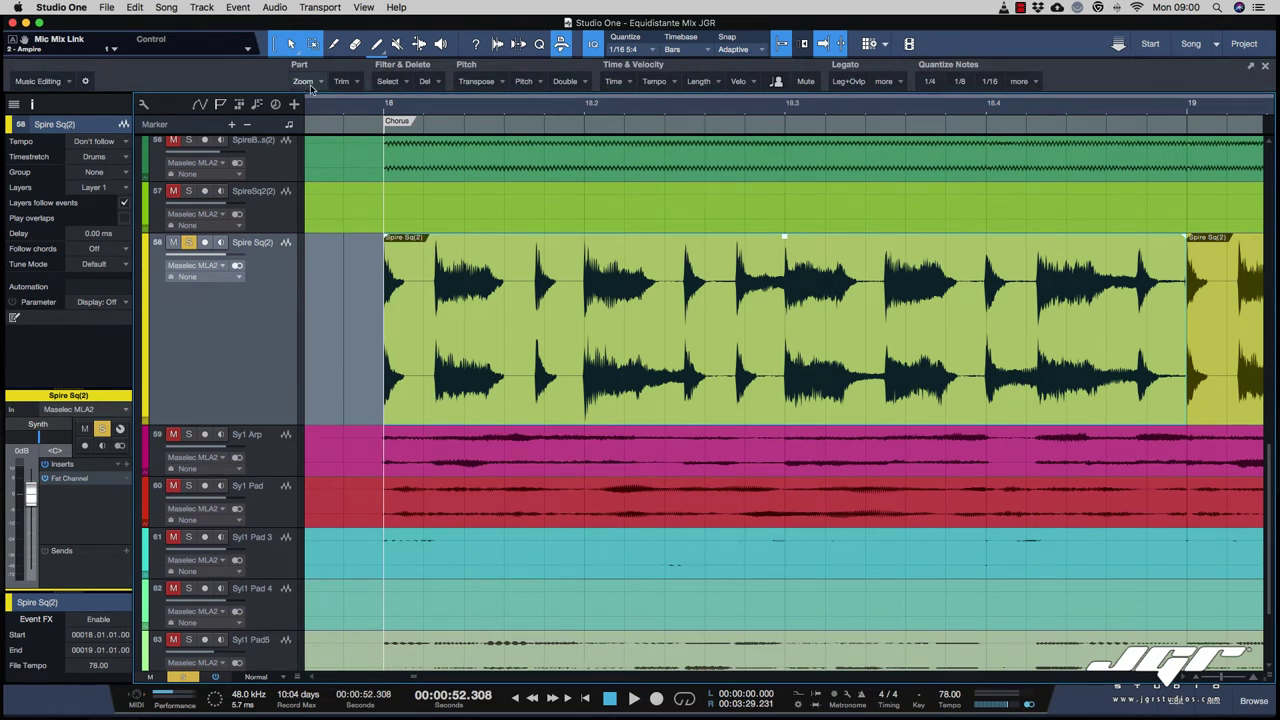
click(494, 82)
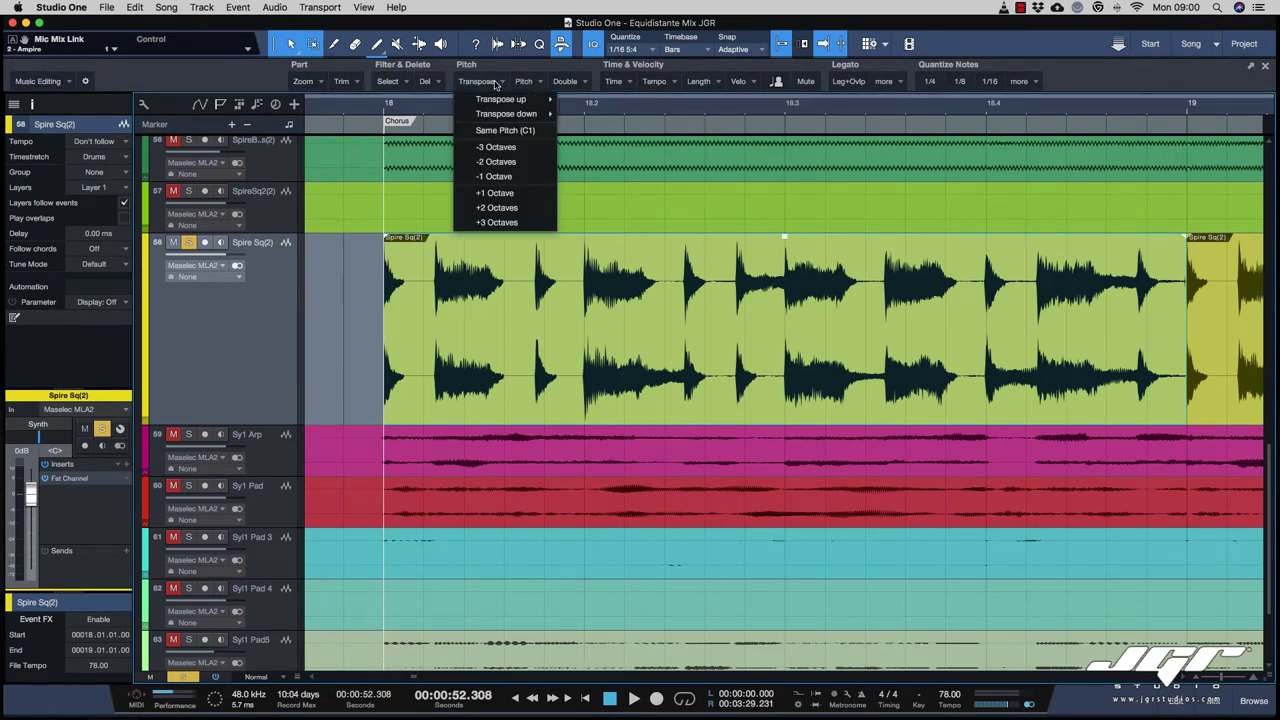
click(495, 84)
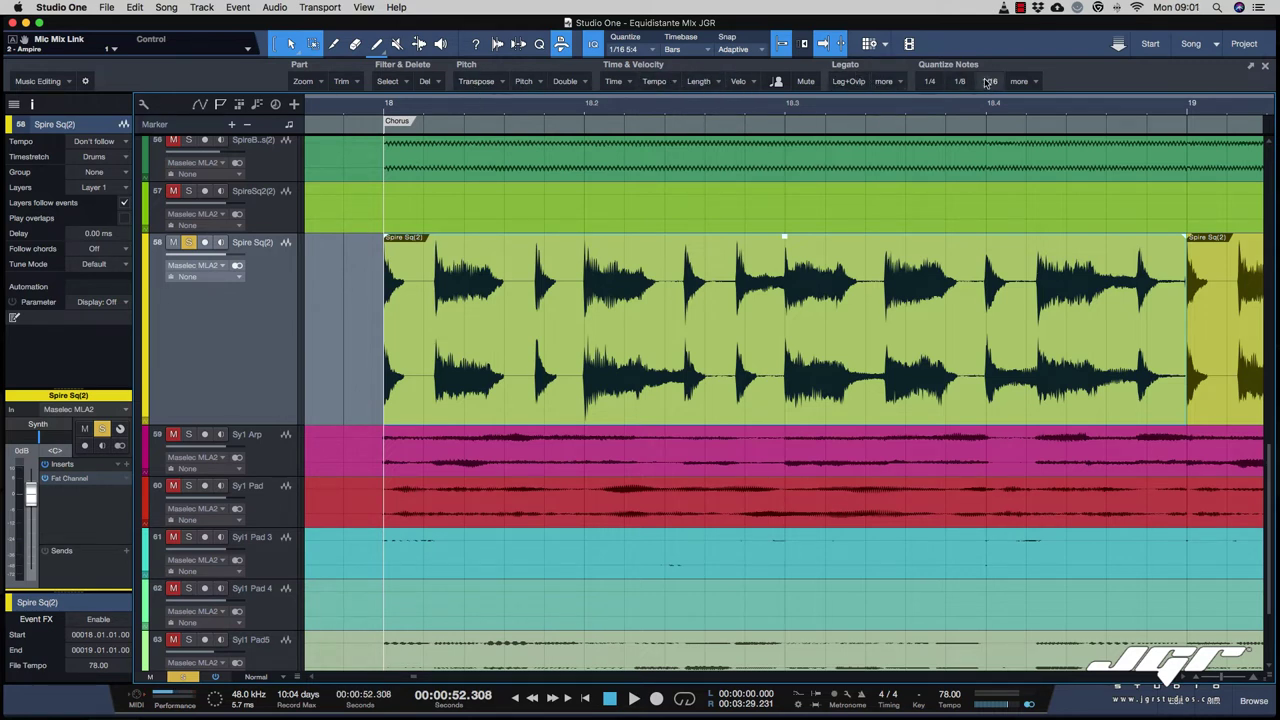
click(561, 43)
scroll(472, 310, down, 2)
scroll(472, 310, up, 2)
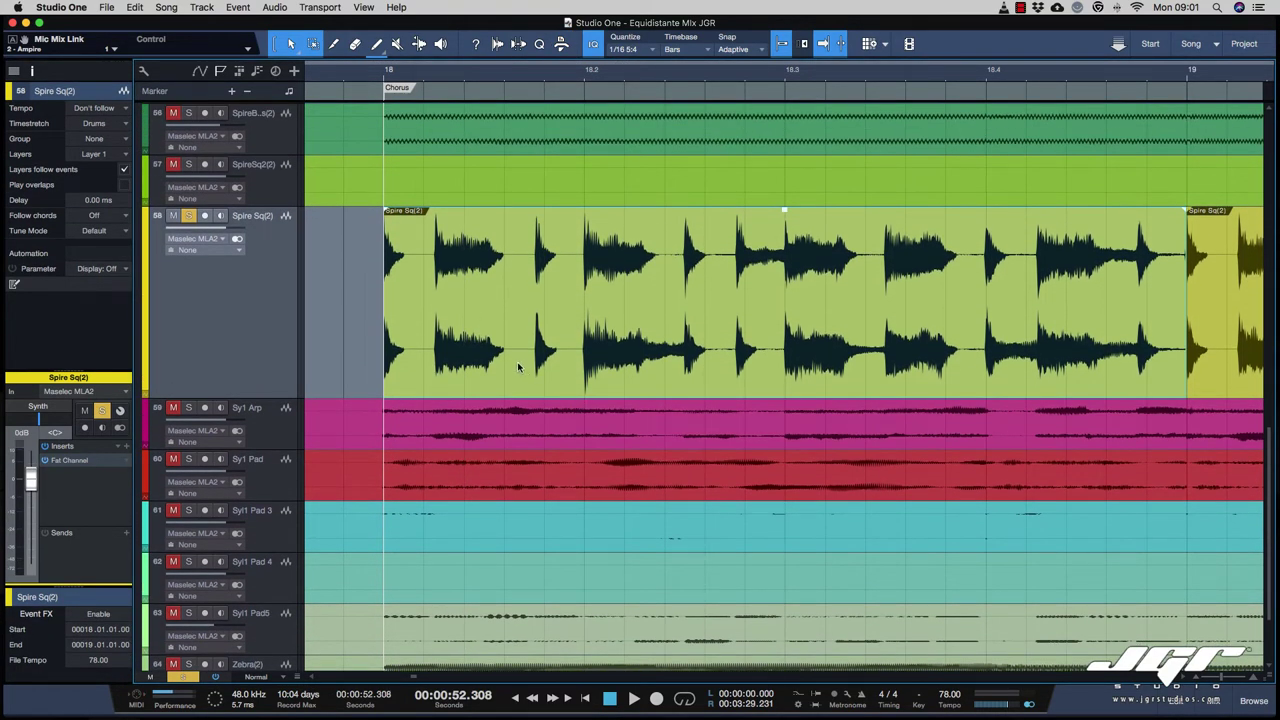
Step: Transpose the Spire Sq(2) event at bar 18 by -2 and play the result in solo
right_click(470, 352)
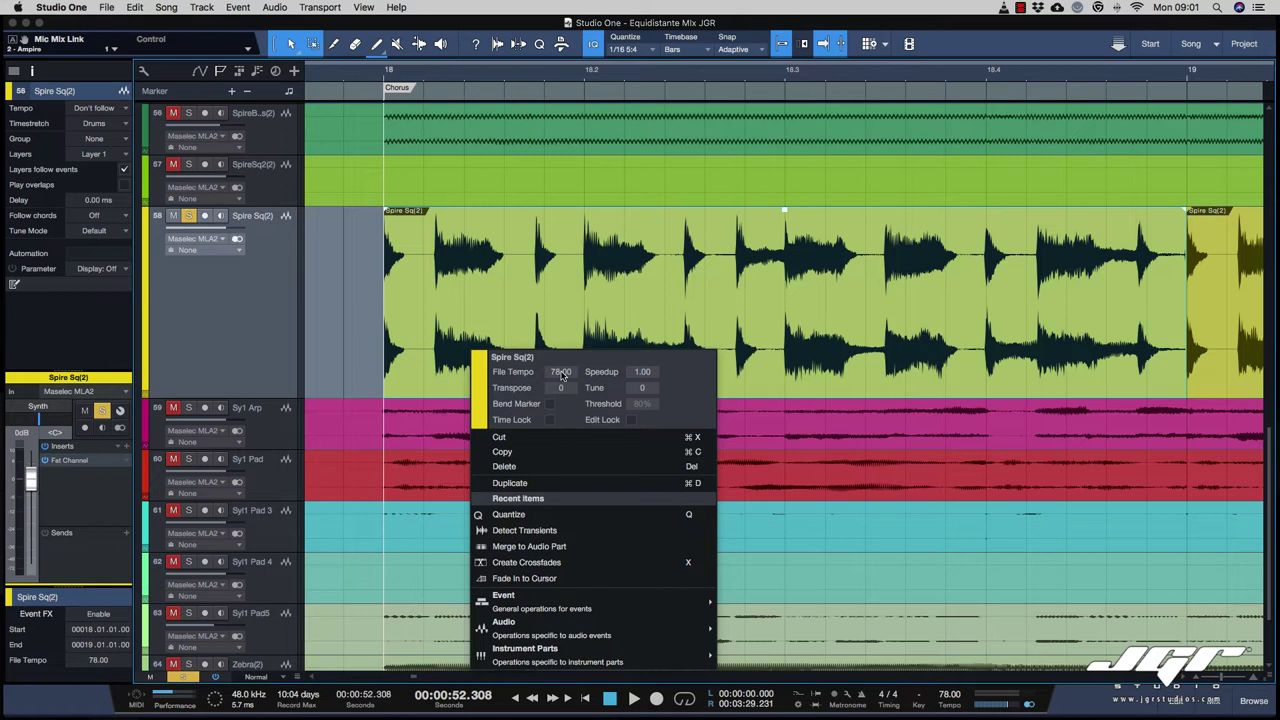
click(356, 306)
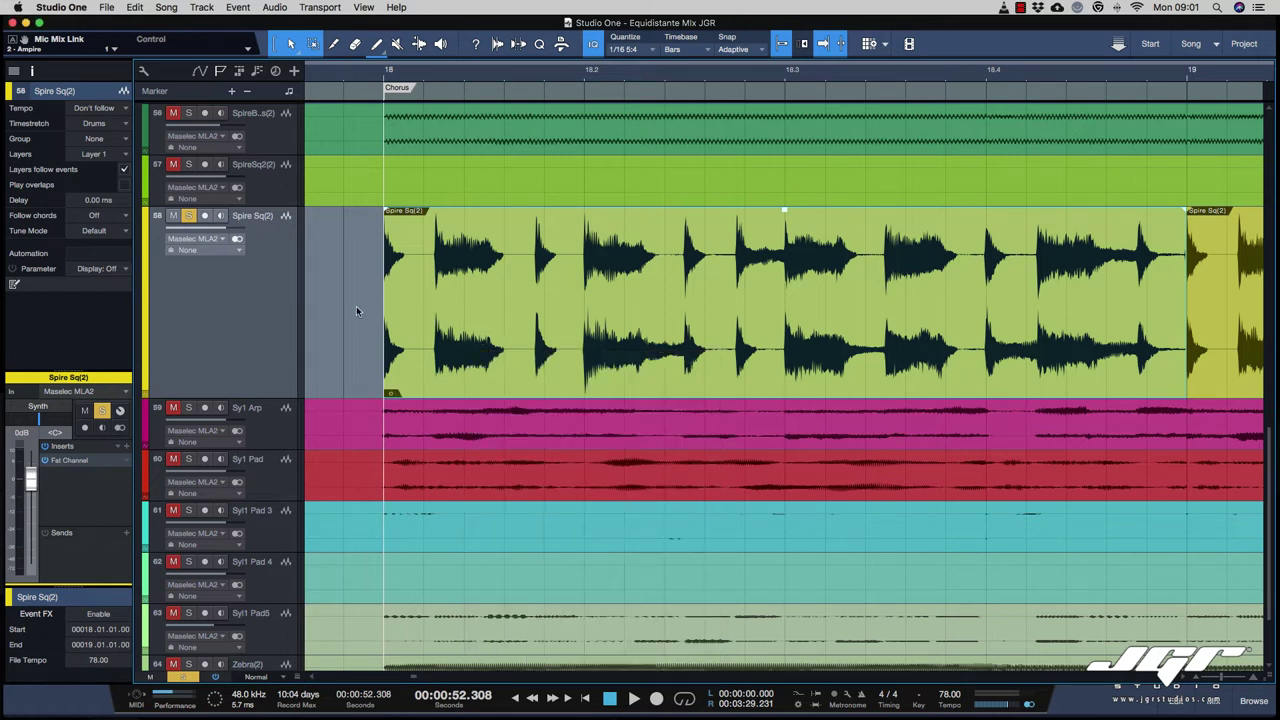
key(space)
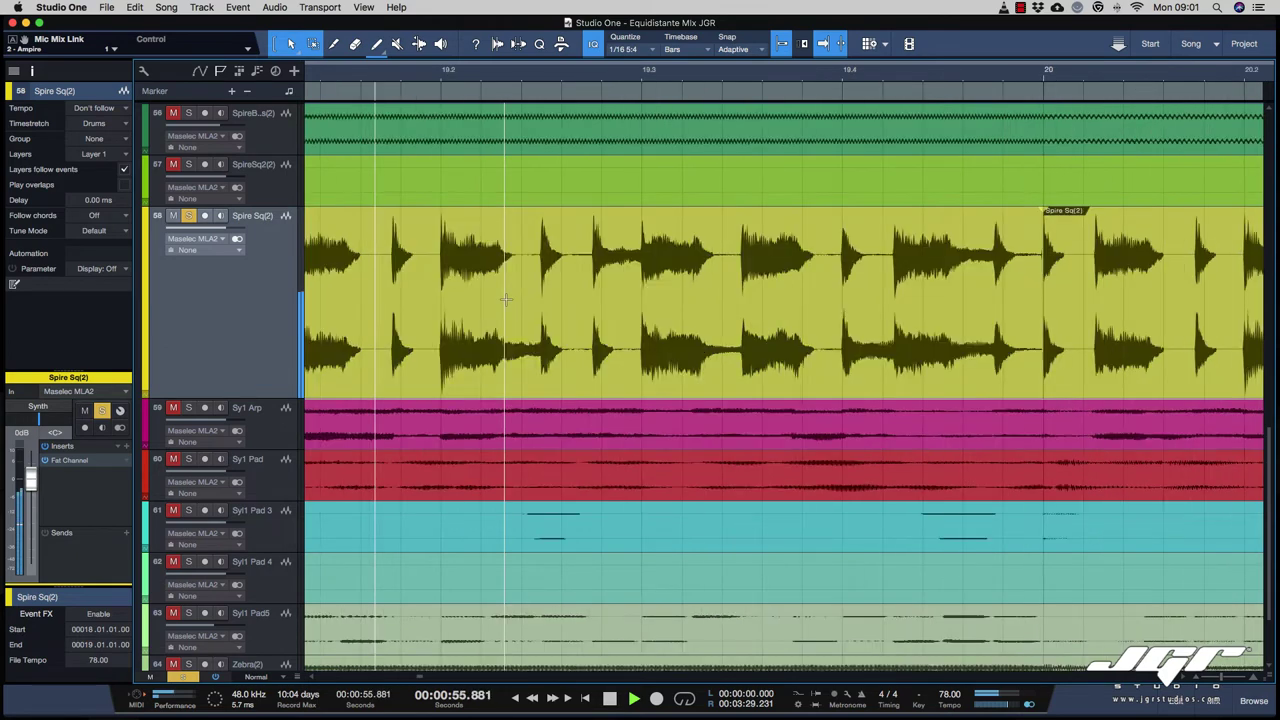
key(space)
Step: Reset the transpose of the Spire Sq(2) event at bar 18 to 0 and enable its bend markers
right_click(396, 272)
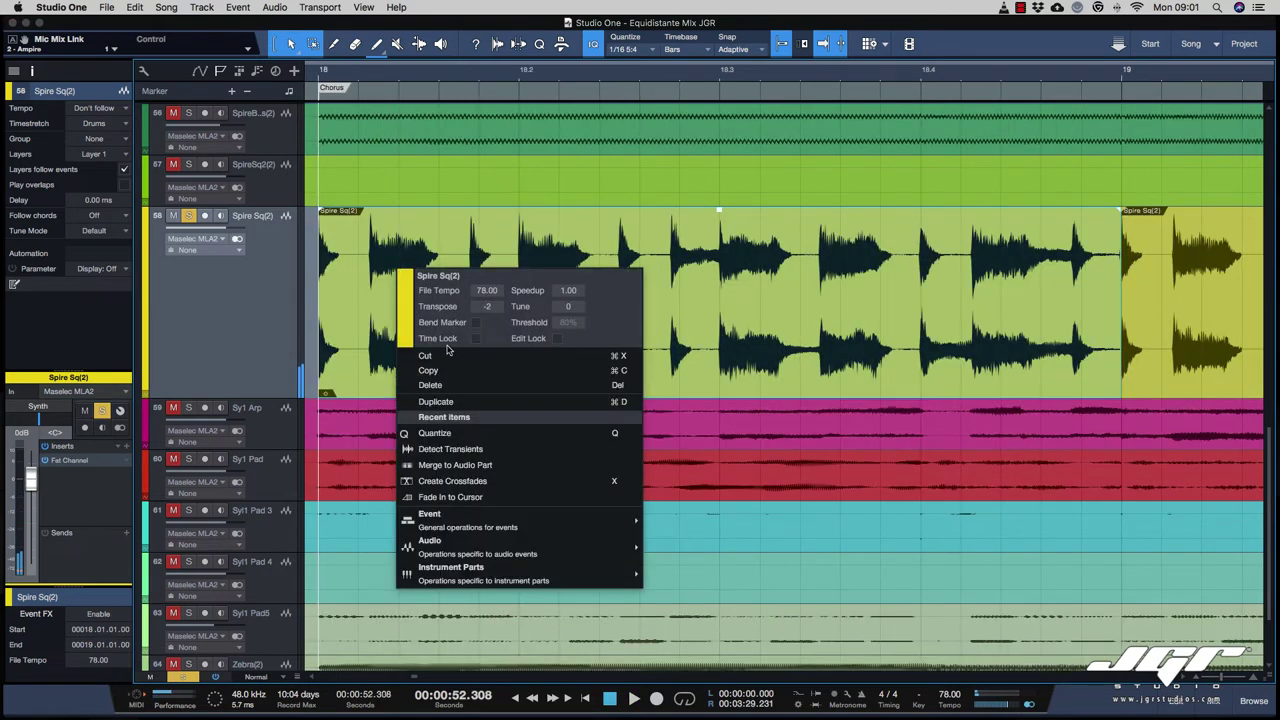
click(487, 307)
text(0)
key(Return)
click(476, 323)
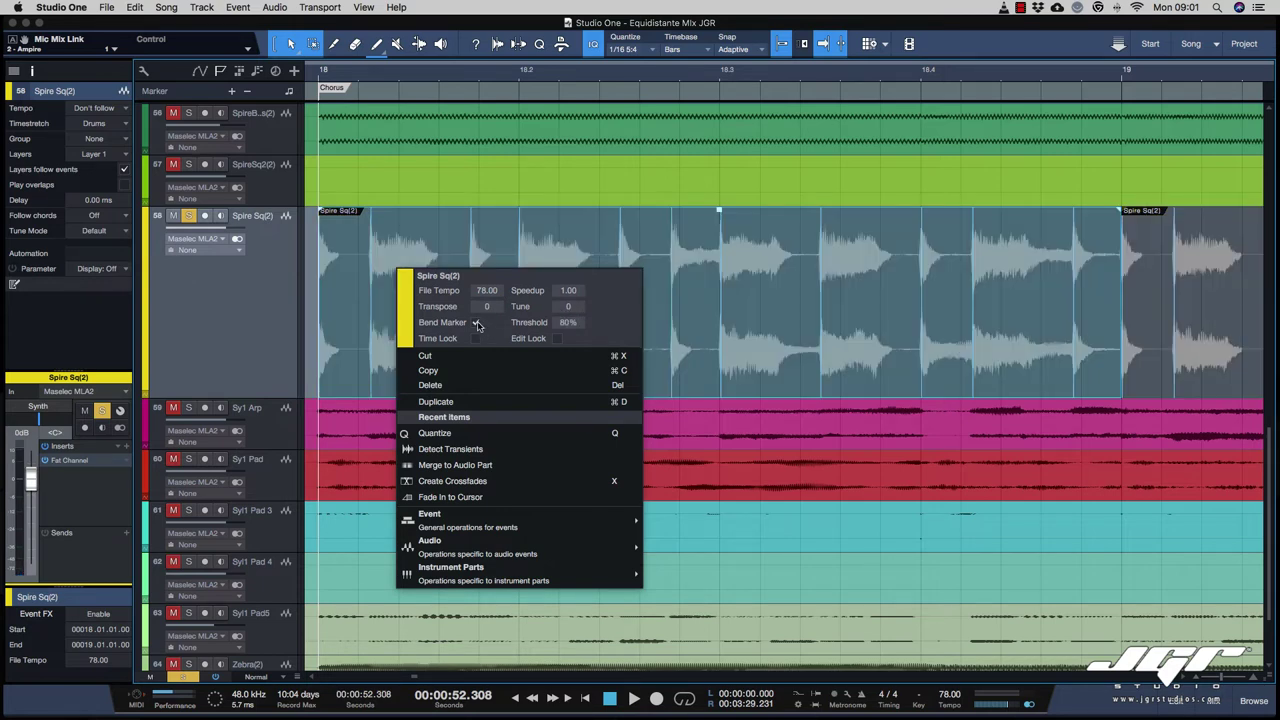
Step: Disable the bend markers of the Spire Sq(2) event at bar 18 and enable its Time Lock
click(476, 323)
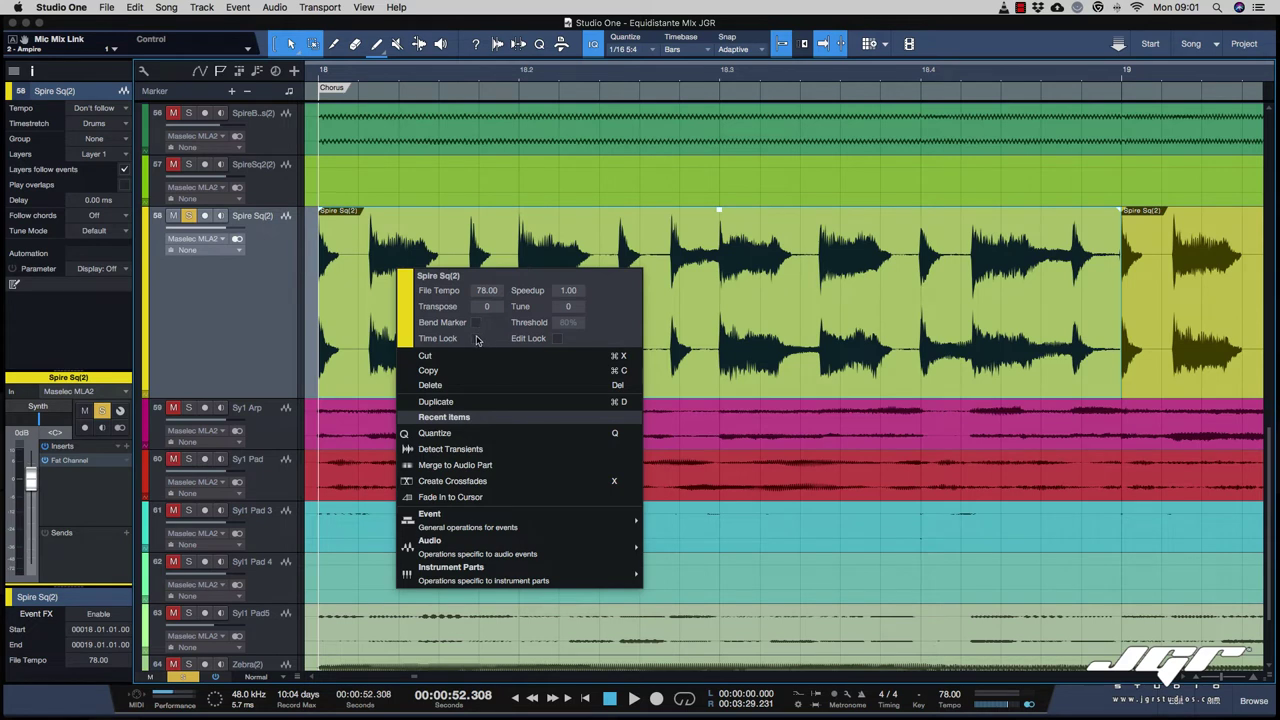
click(476, 339)
click(452, 259)
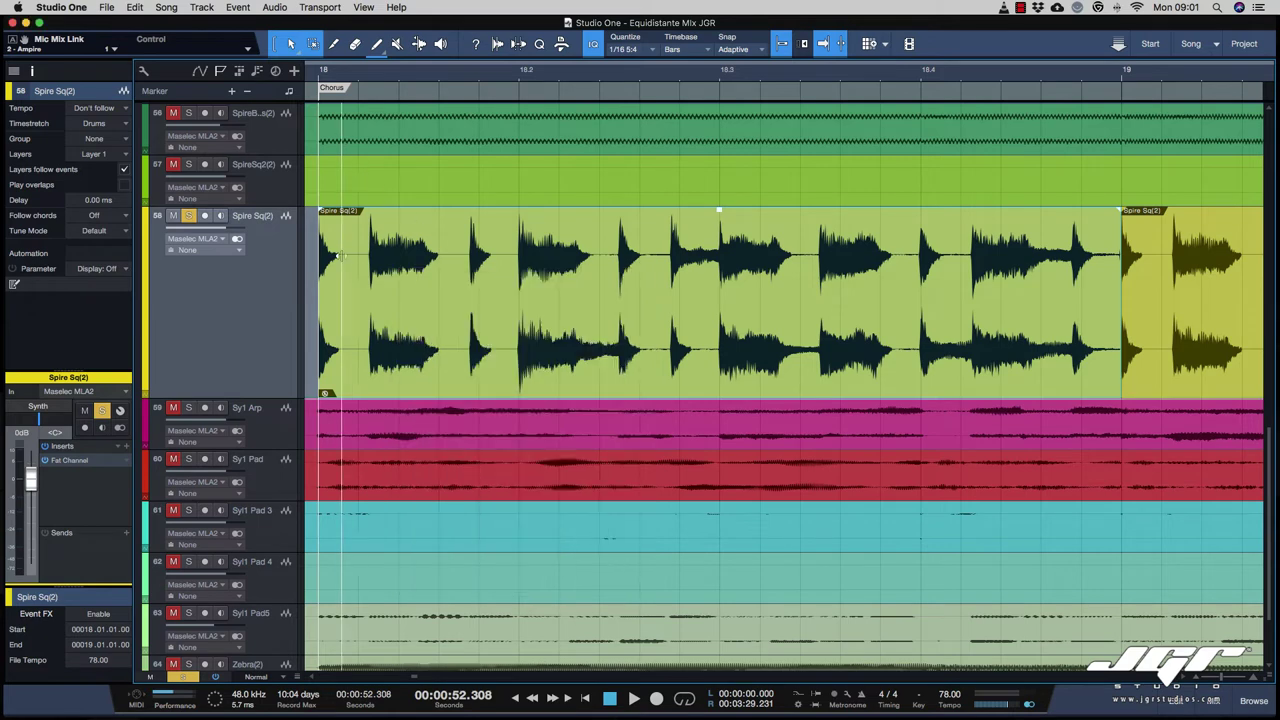
Step: Try to move the time-locked Spire Sq(2) event at bar 18 along the timeline
drag(430, 348, 332, 337)
drag(532, 360, 395, 362)
drag(603, 352, 440, 358)
drag(690, 354, 470, 355)
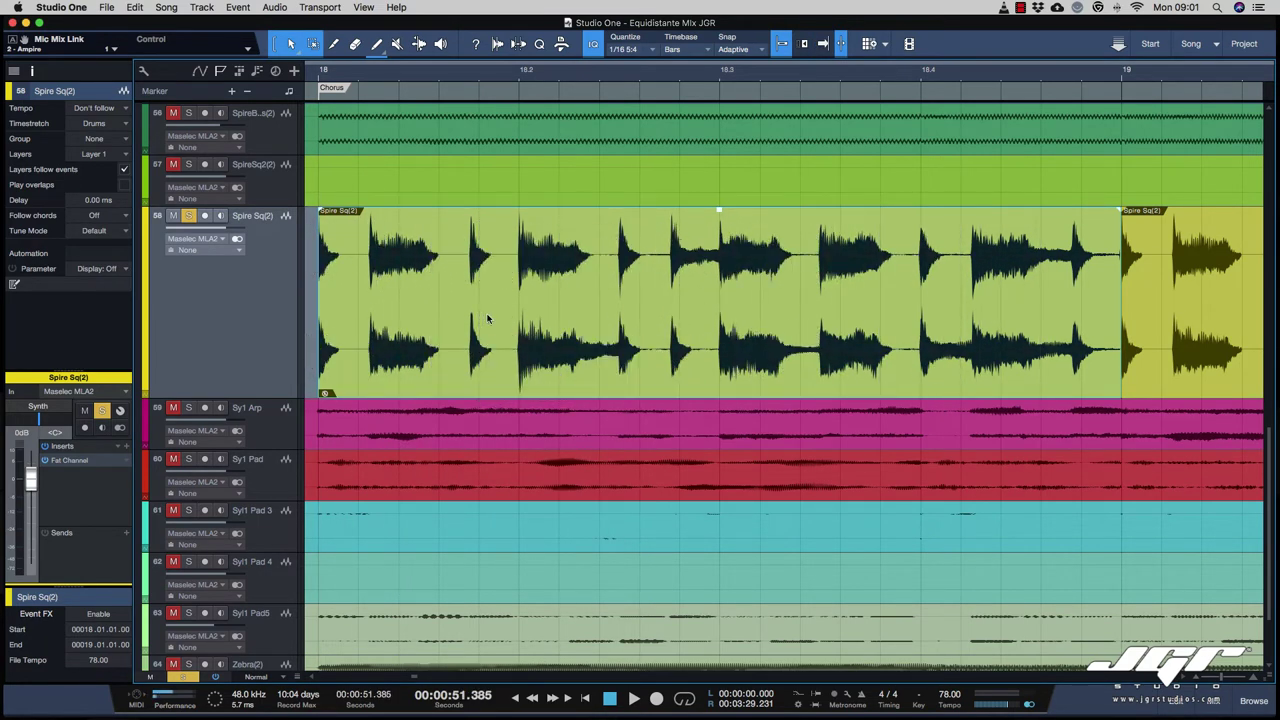
Step: Clear the Time Lock and Edit Lock of the Spire Sq(2) event at bar 18 and normalize its audio
right_click(390, 358)
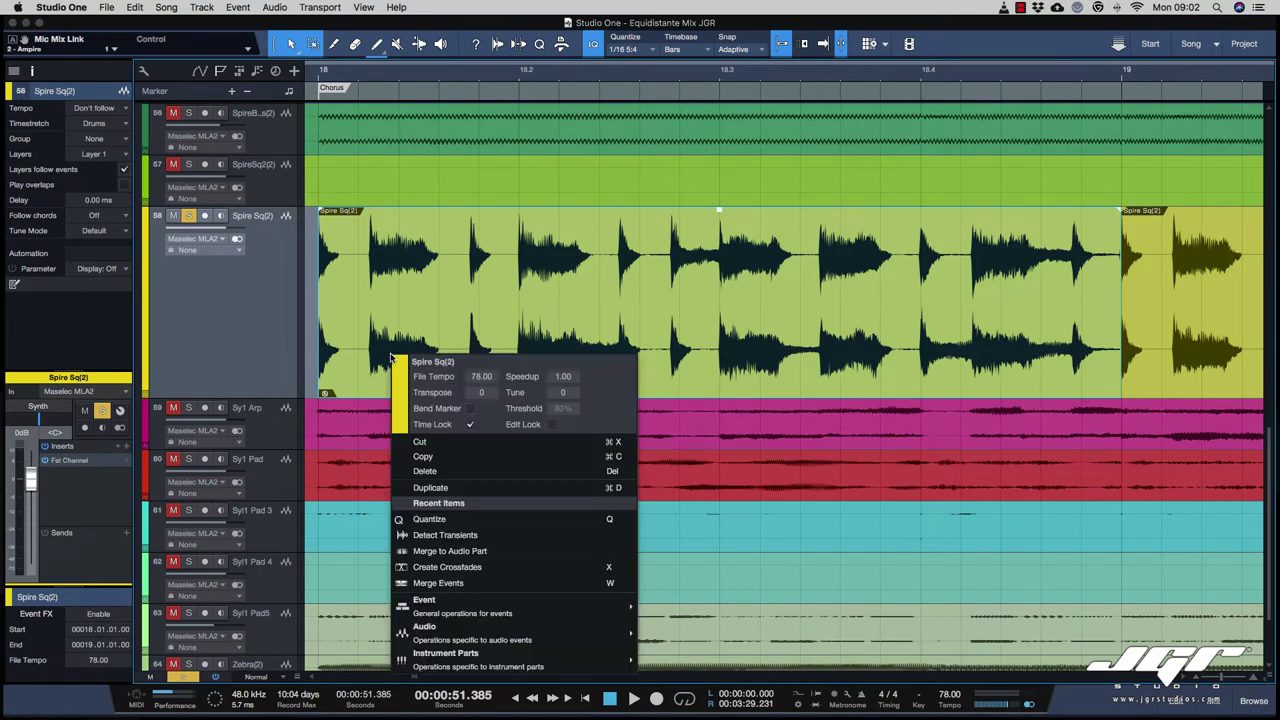
click(553, 425)
click(552, 426)
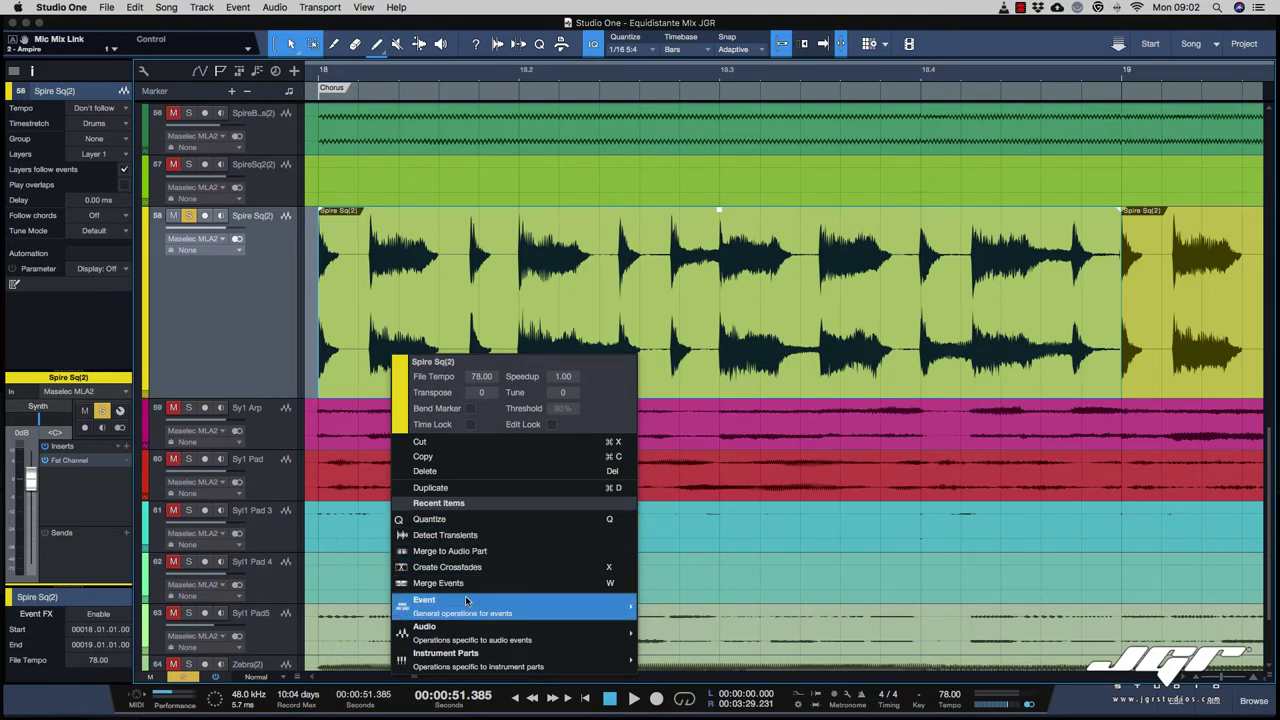
mouse_move(470, 641)
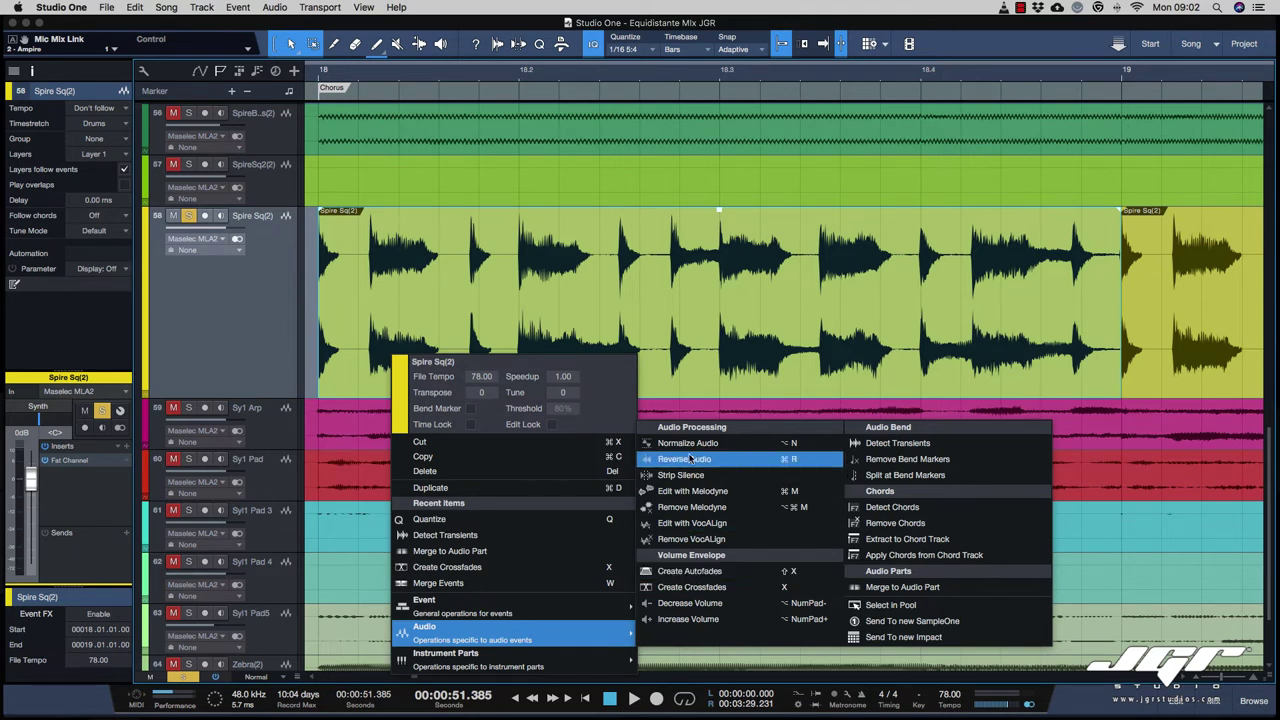
click(690, 443)
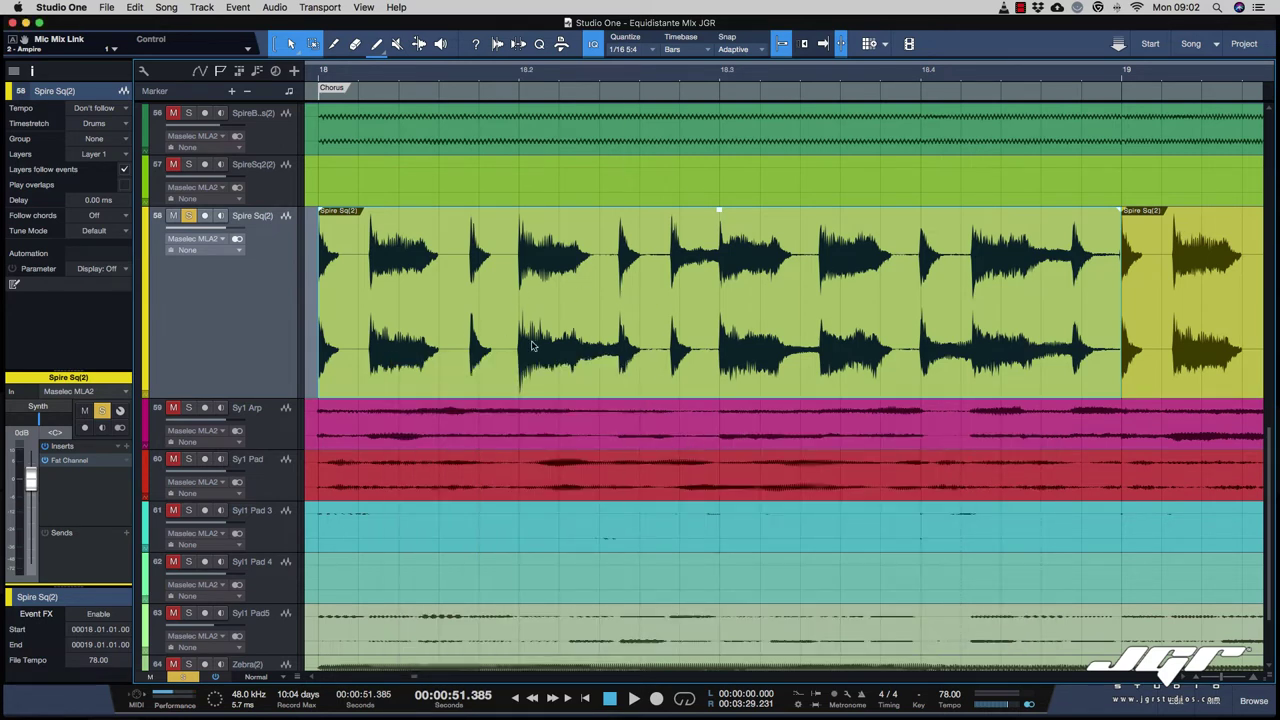
Step: Reverse the audio of the Spire Sq(2) event at bar 18 and play it in solo
right_click(722, 308)
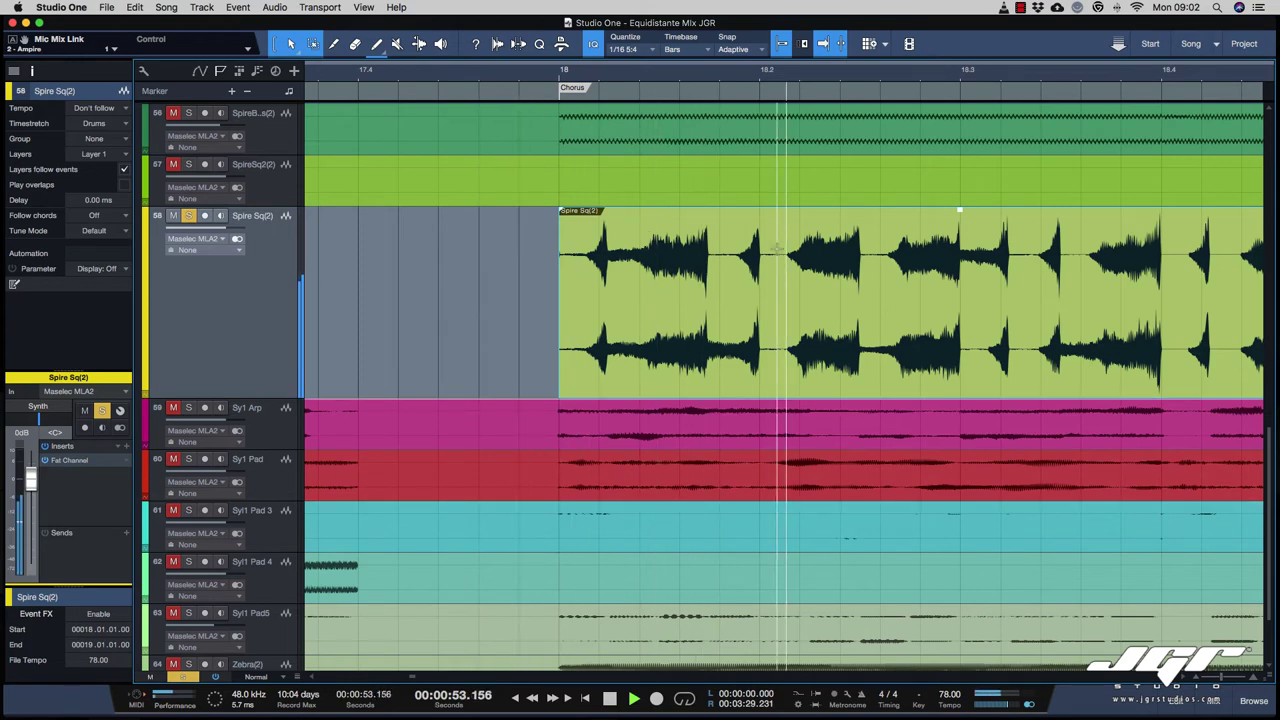
key(space)
Step: Open the Spire Sq(2) event at bar 18 in Melodyne and redetect its notes with the Polyphonic Sustain algorithm
right_click(839, 350)
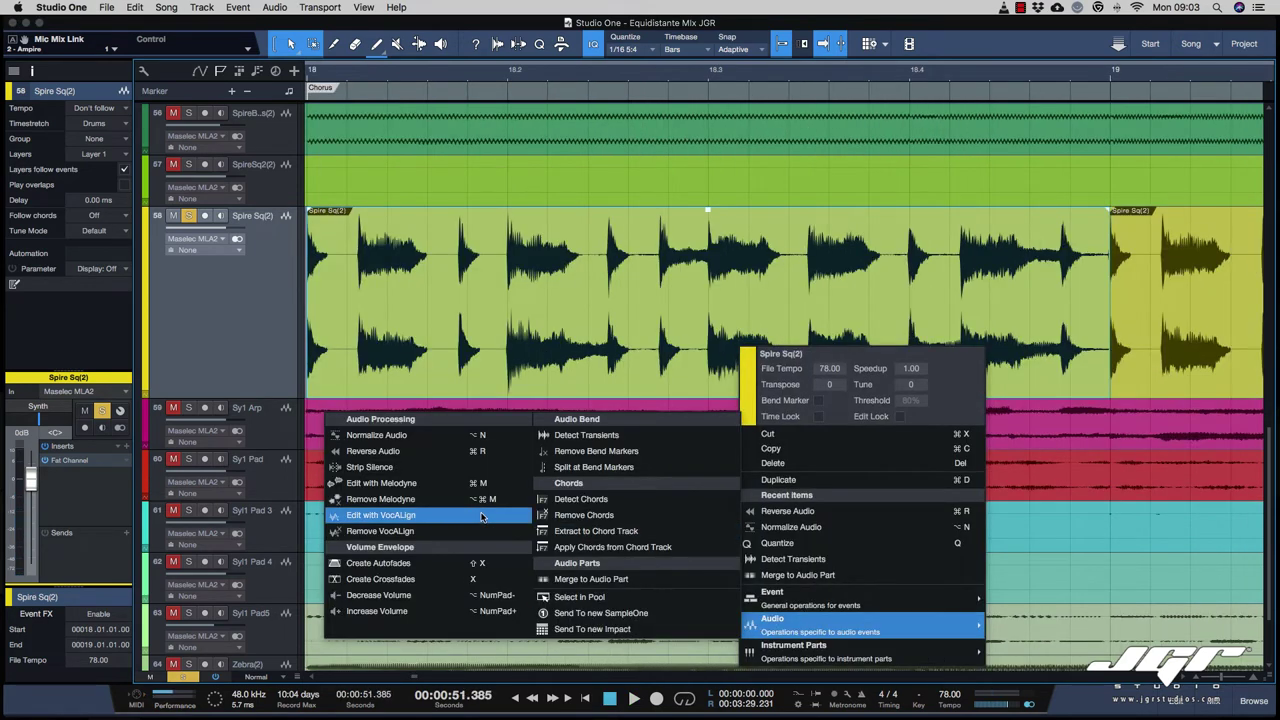
click(386, 484)
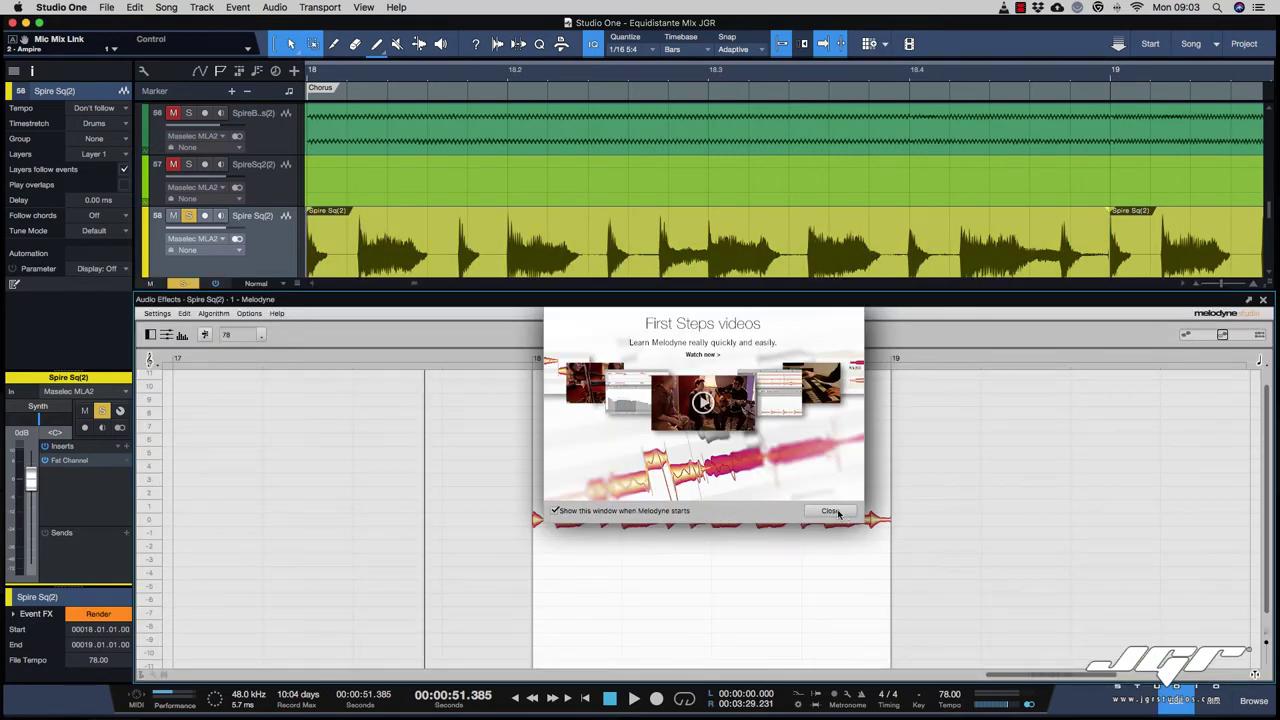
click(839, 515)
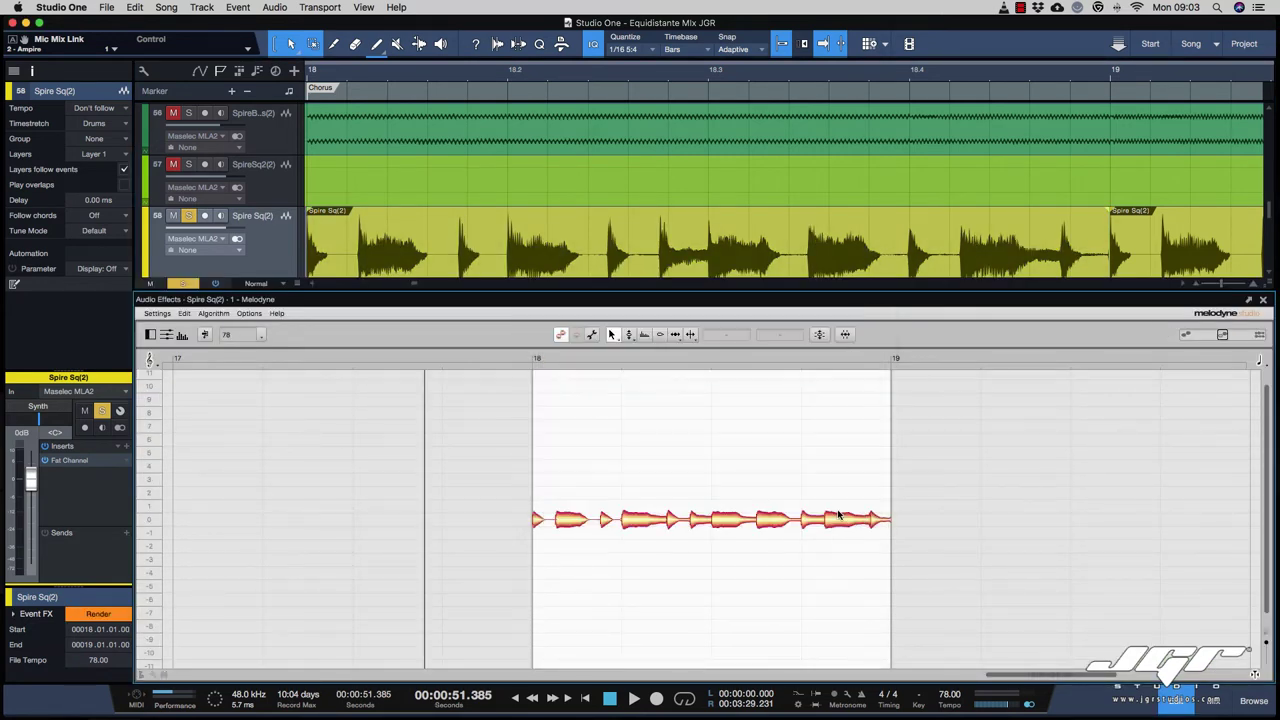
click(213, 313)
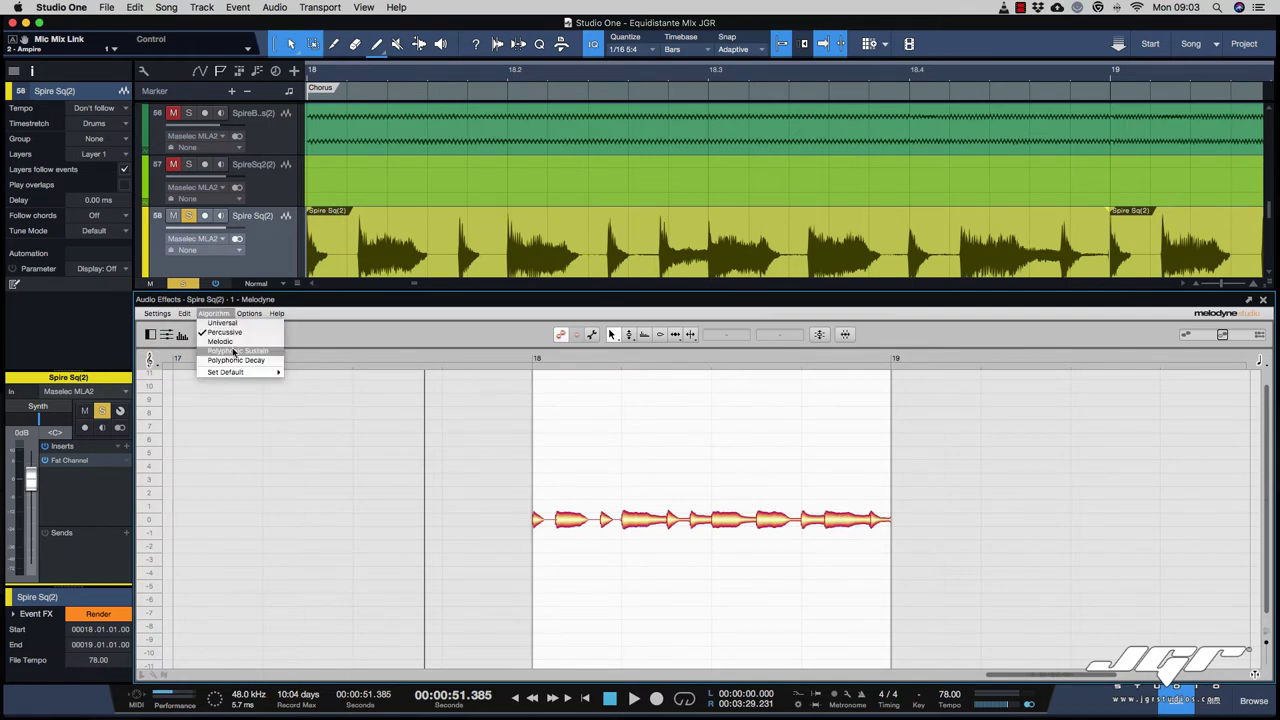
click(234, 352)
click(736, 249)
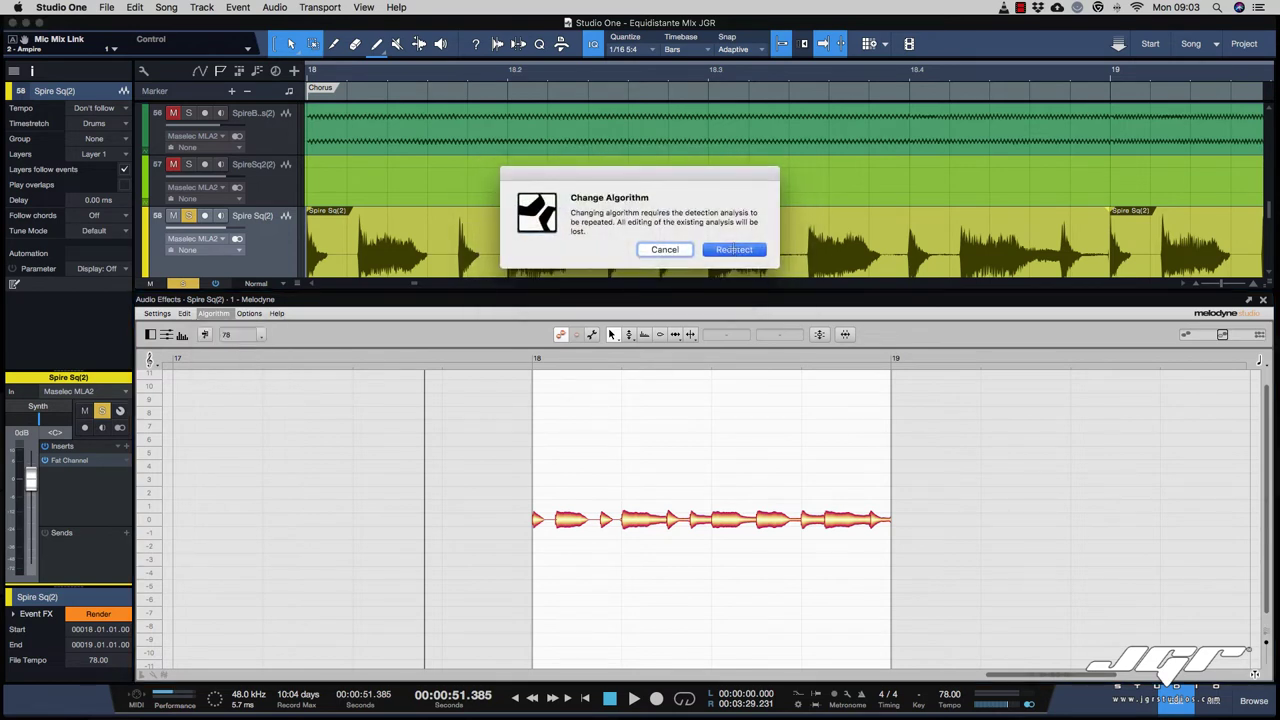
Step: Raise the C 4 note in the middle of bar 18 to Eb 4, play the edit, and close the Melodyne editor
drag(728, 568, 726, 530)
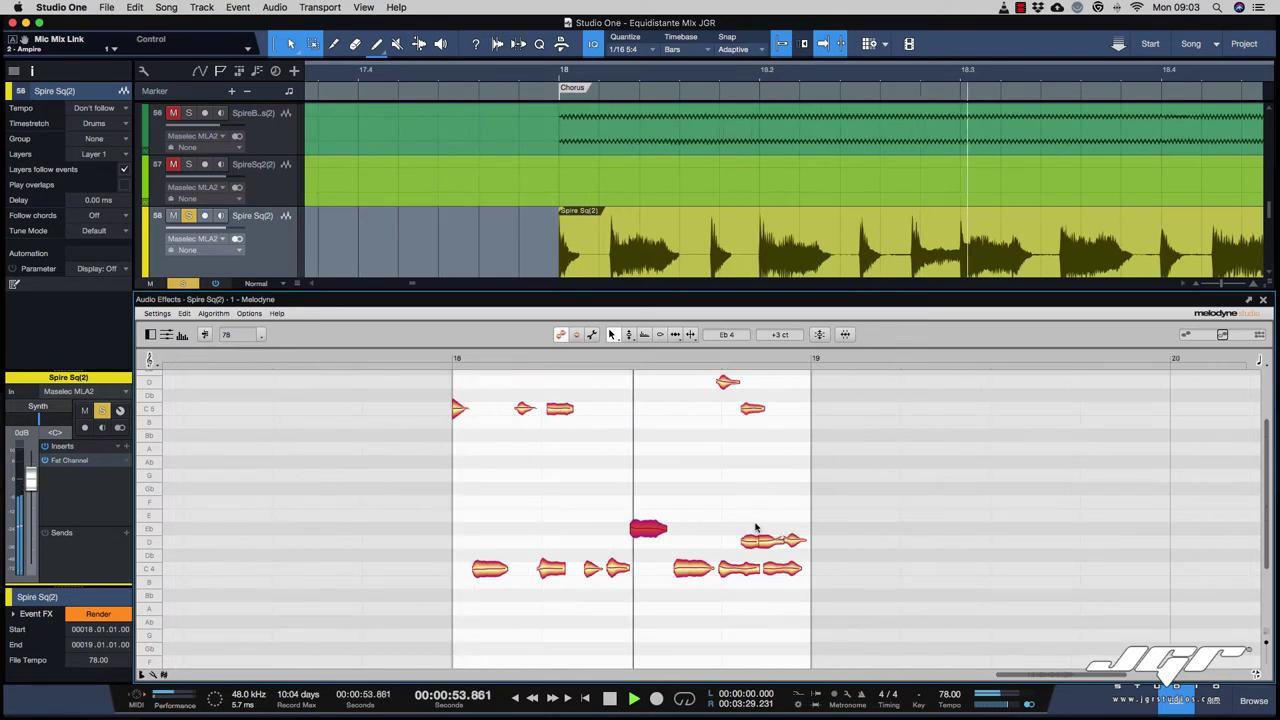
key(space)
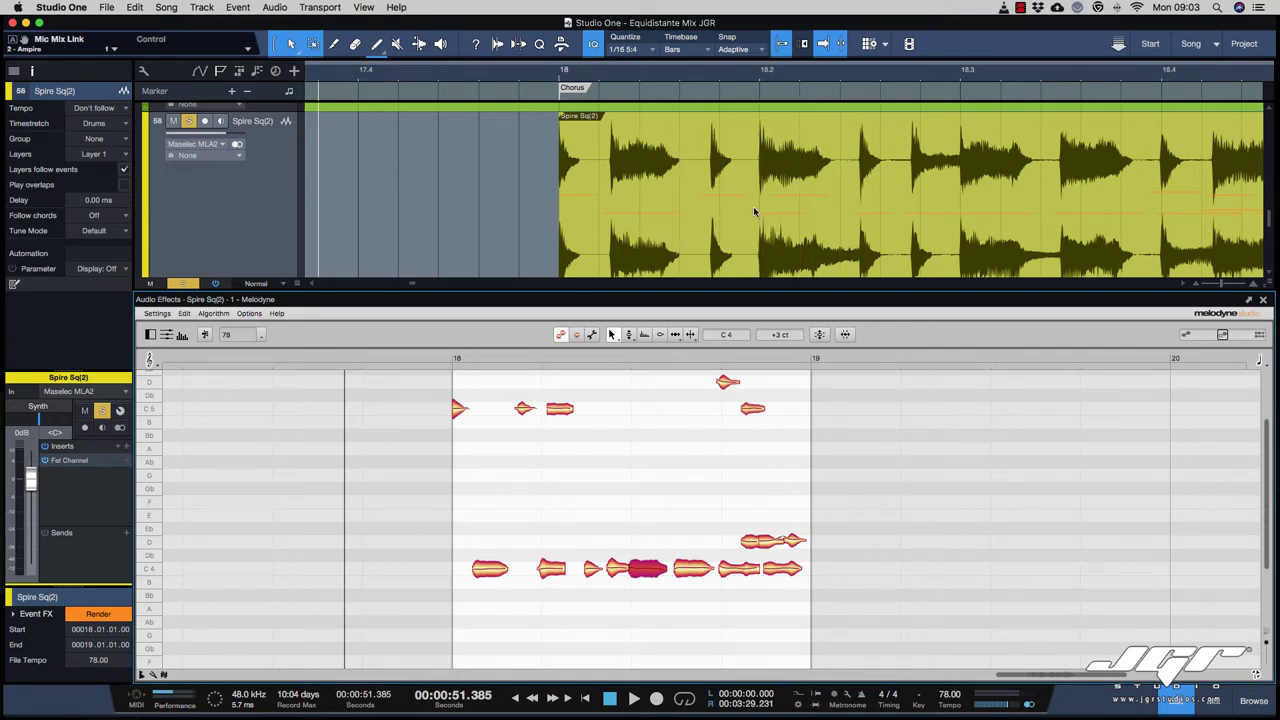
click(1263, 300)
scroll(778, 255, right, 5)
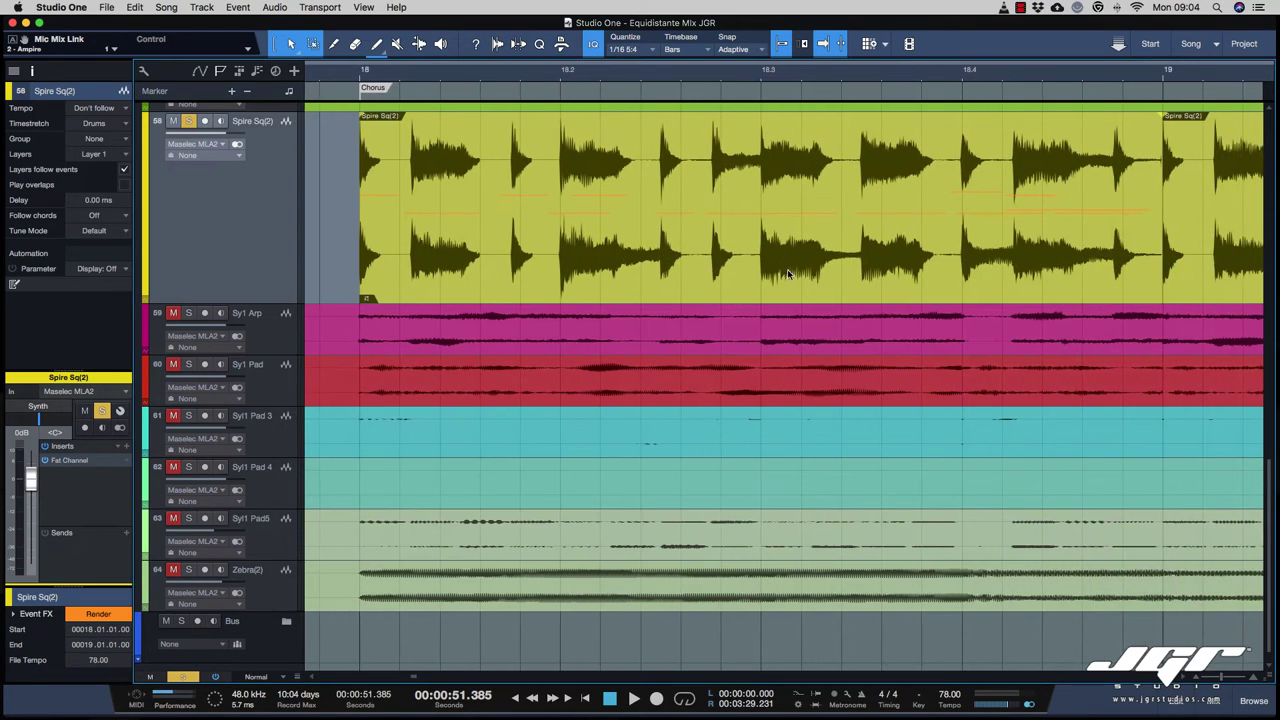
Step: Render the Melodyne effect on the Spire Sq(2) event at bar 18, and undo the rendering and the Melodyne insertion
click(787, 272)
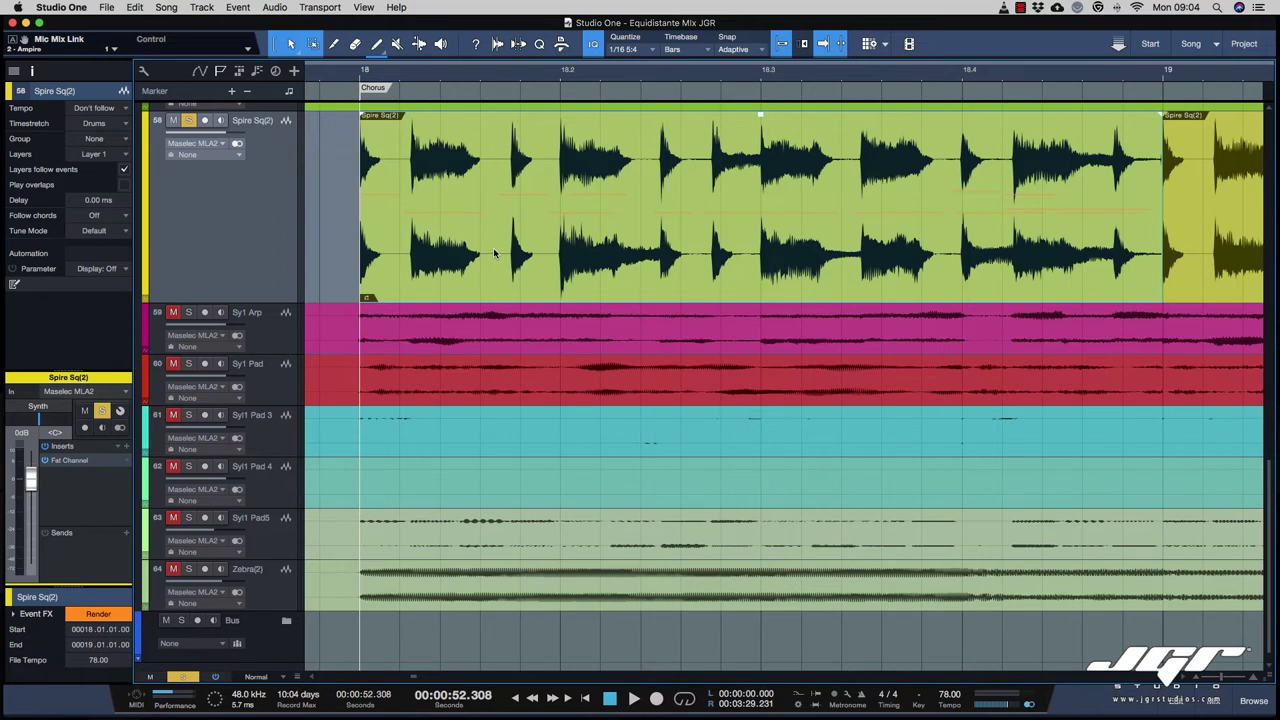
click(99, 614)
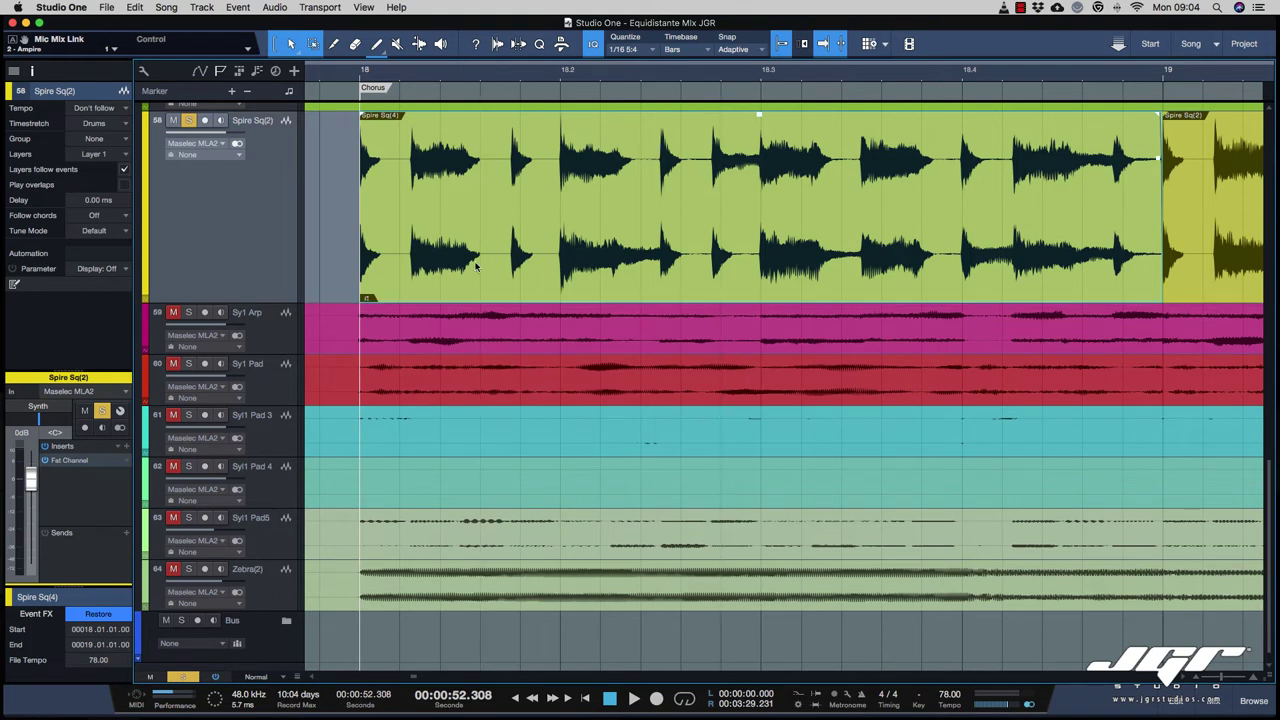
key(super+z)
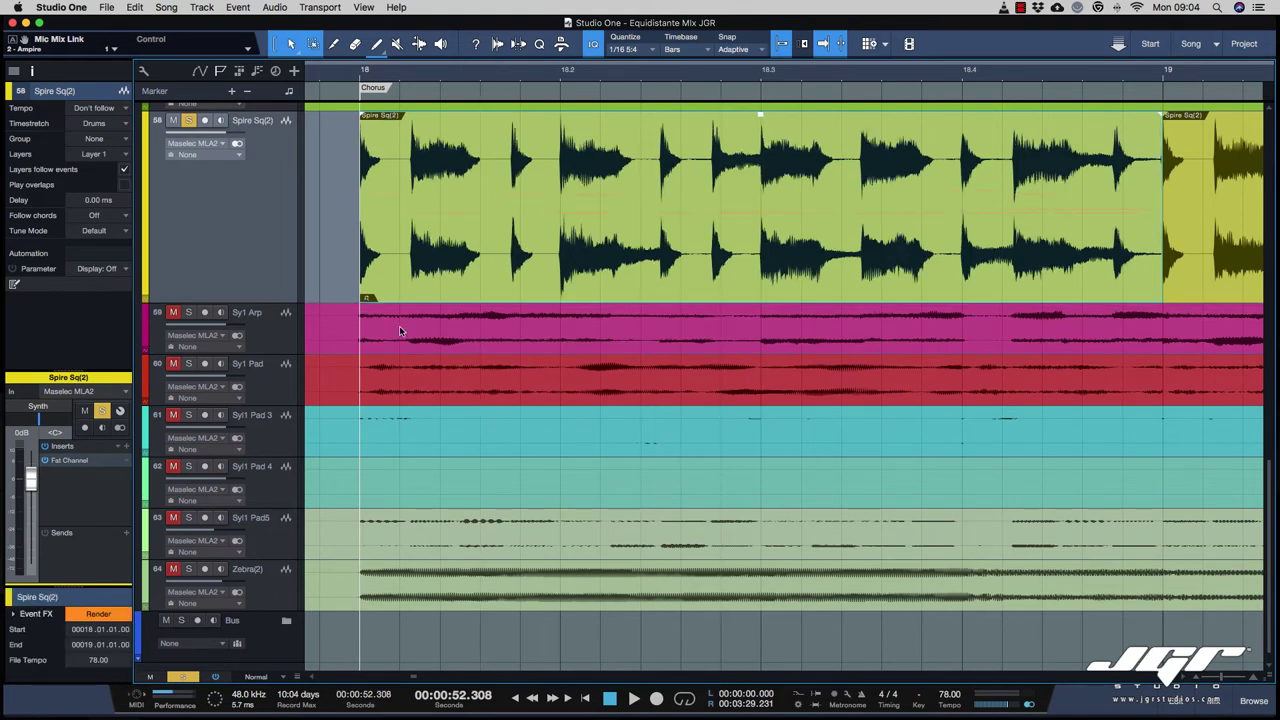
key(super+z)
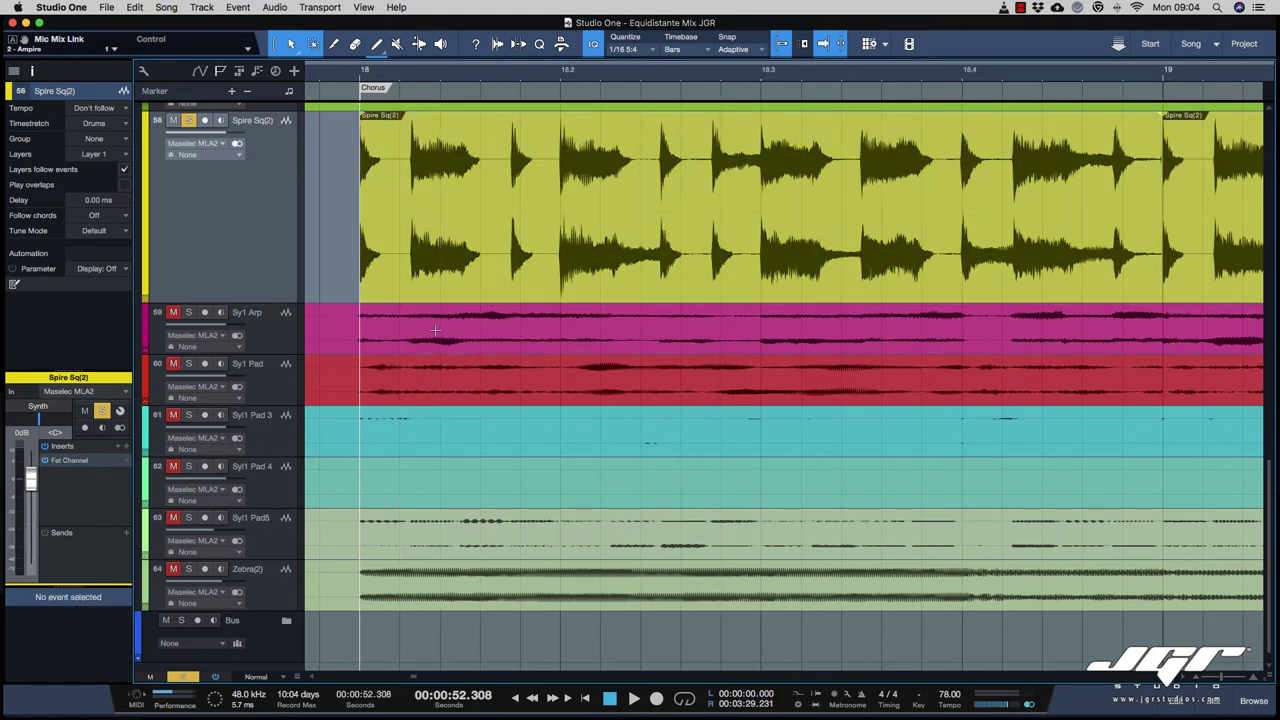
Step: Enable Event FX on the Spire Sq(2) event at bar 18 and insert Pro EQ
click(503, 289)
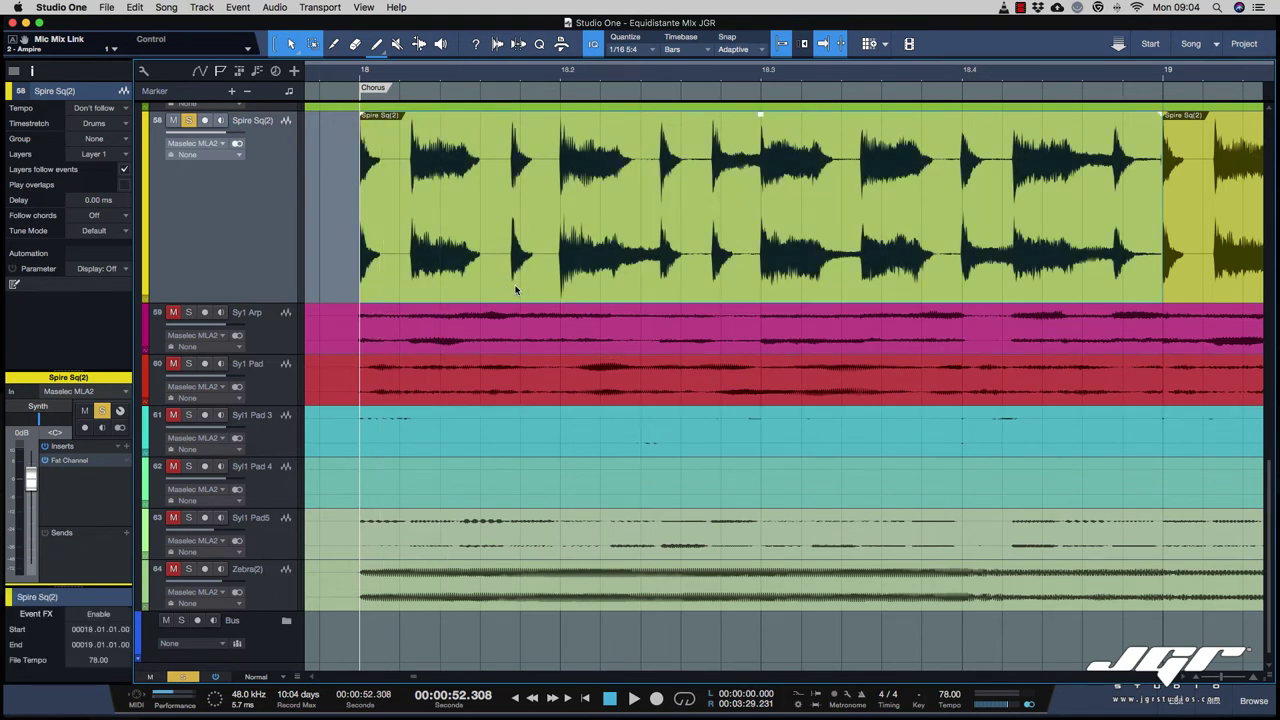
drag(90, 588, 90, 409)
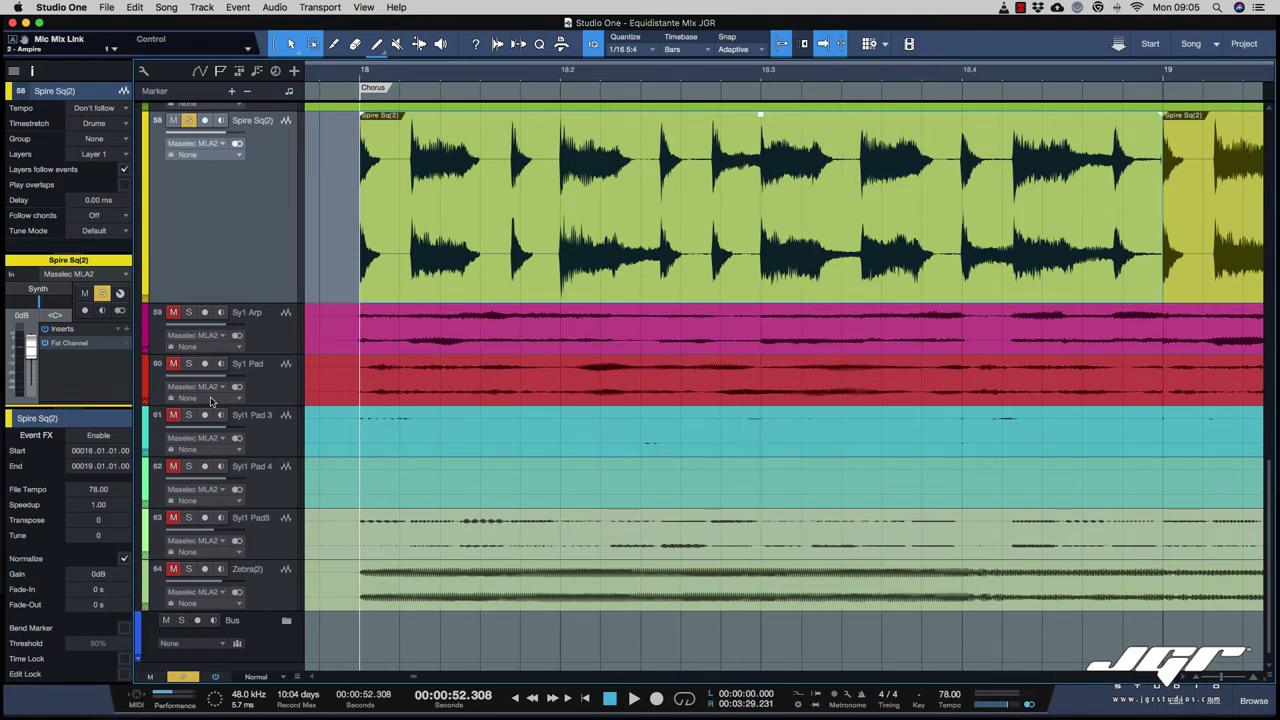
click(98, 436)
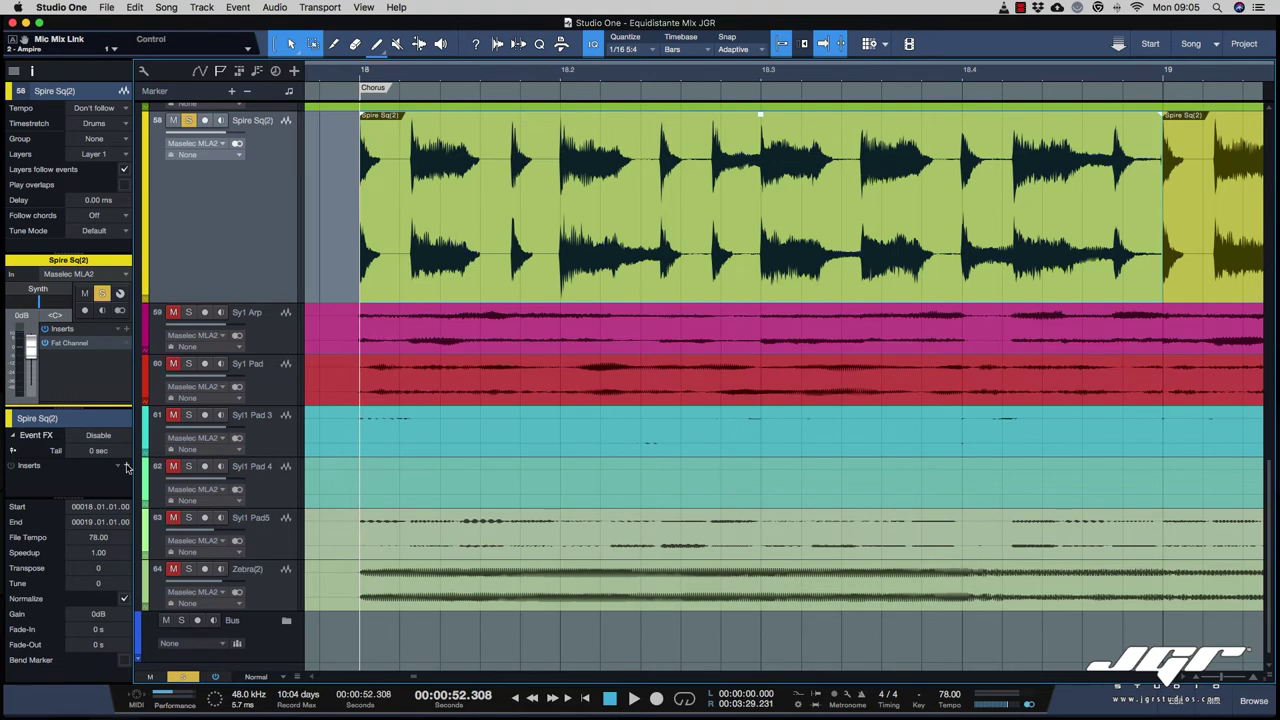
click(126, 466)
click(170, 335)
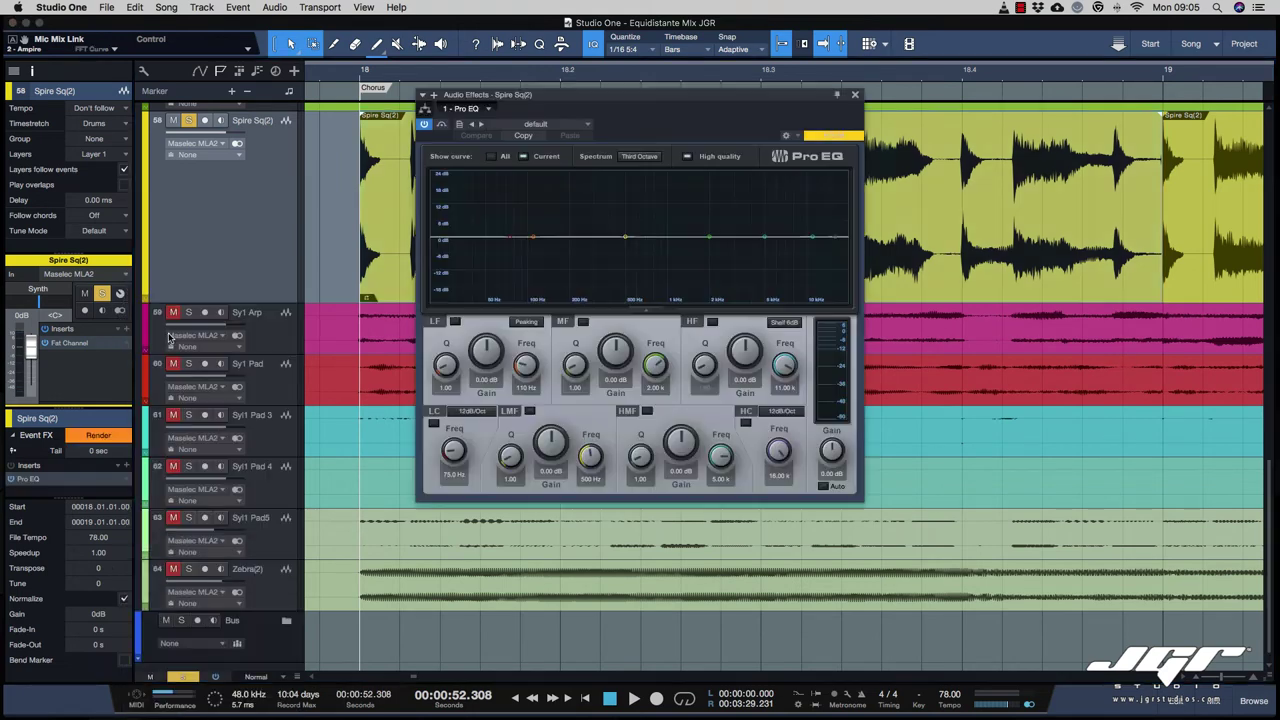
Step: Load the Telephone preset from the Misc group into the event's Pro EQ and close the effect window
click(587, 124)
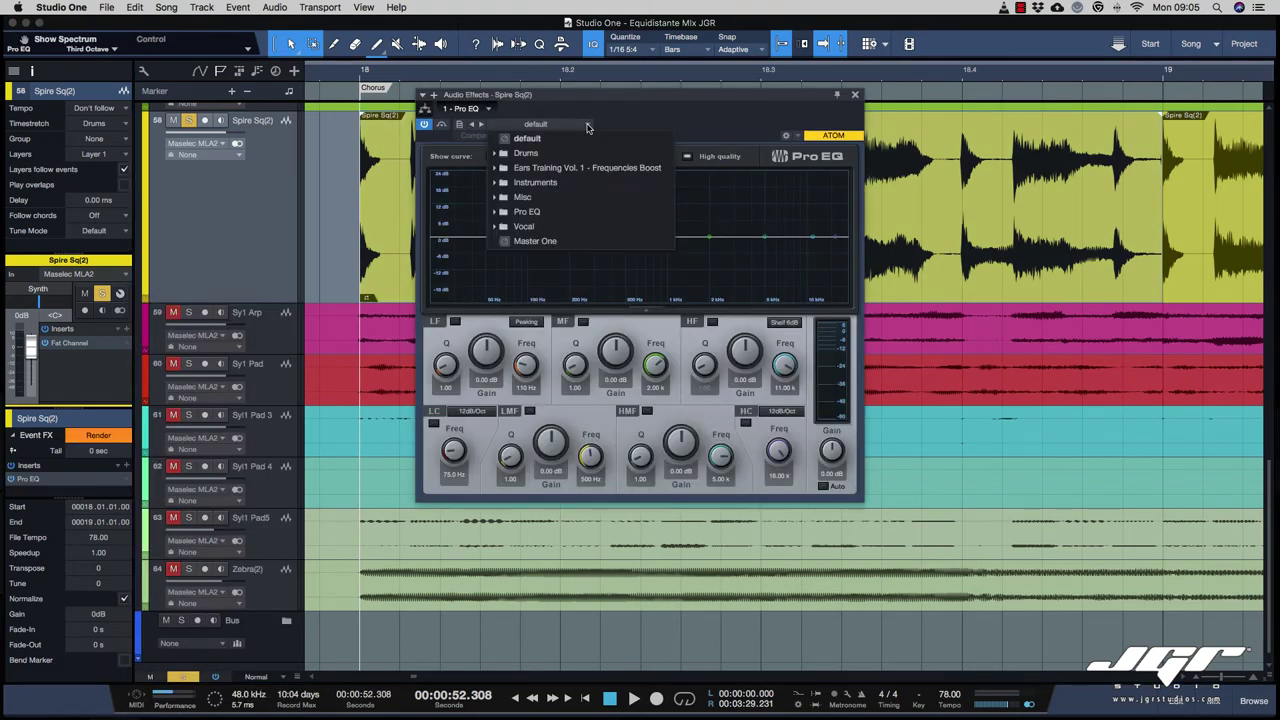
click(523, 197)
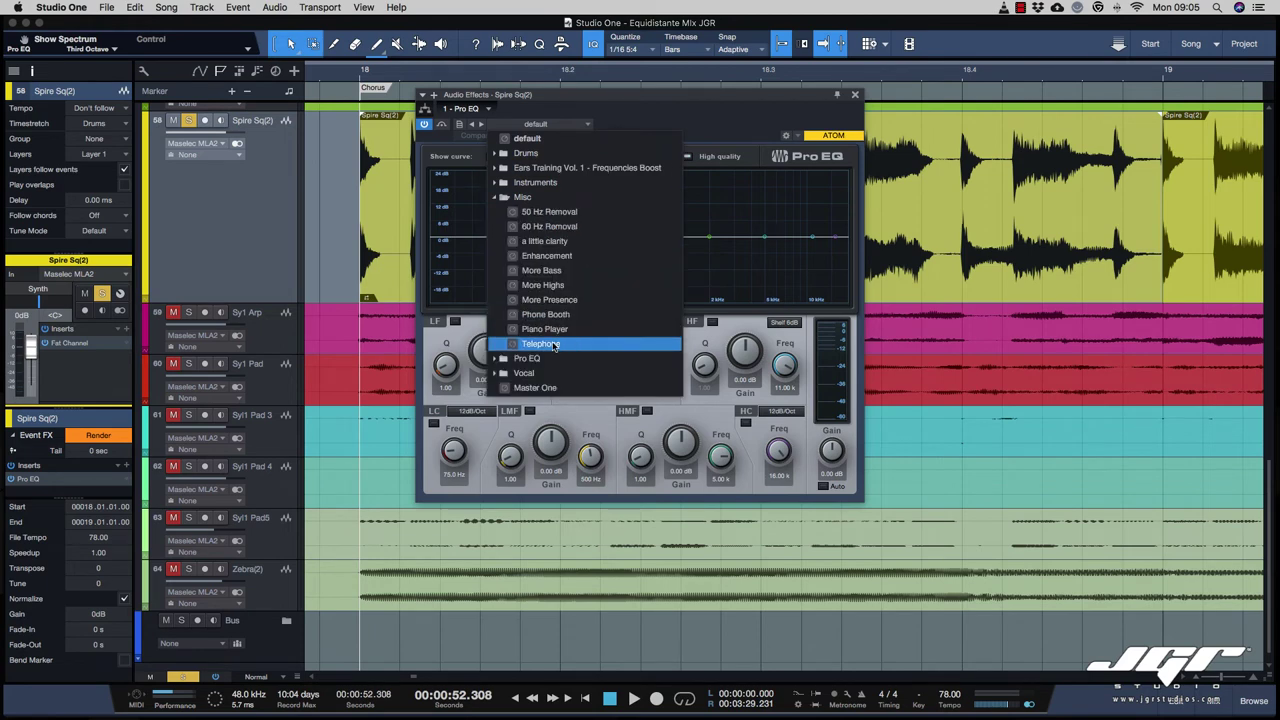
click(553, 344)
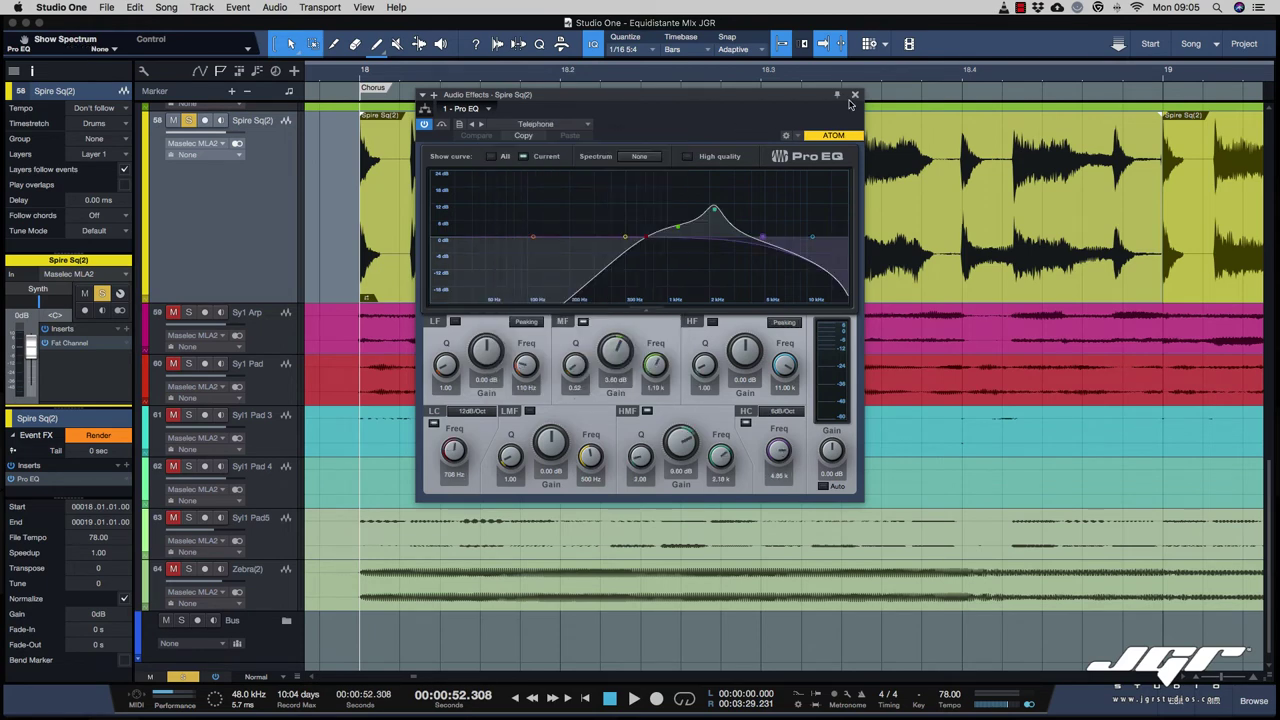
click(854, 95)
Step: Play the Spire Sq(2) track across bars 18 and 19 to compare the filtered event, and remove its Pro EQ
key(w)
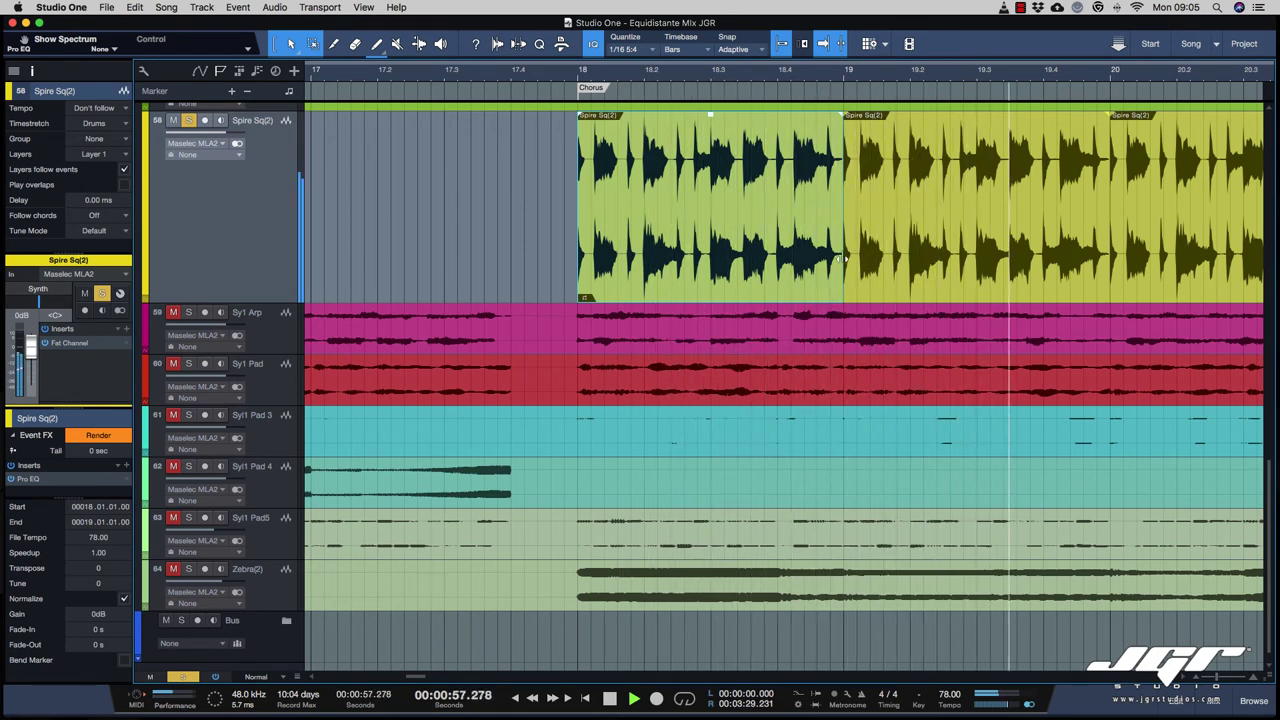
key(space)
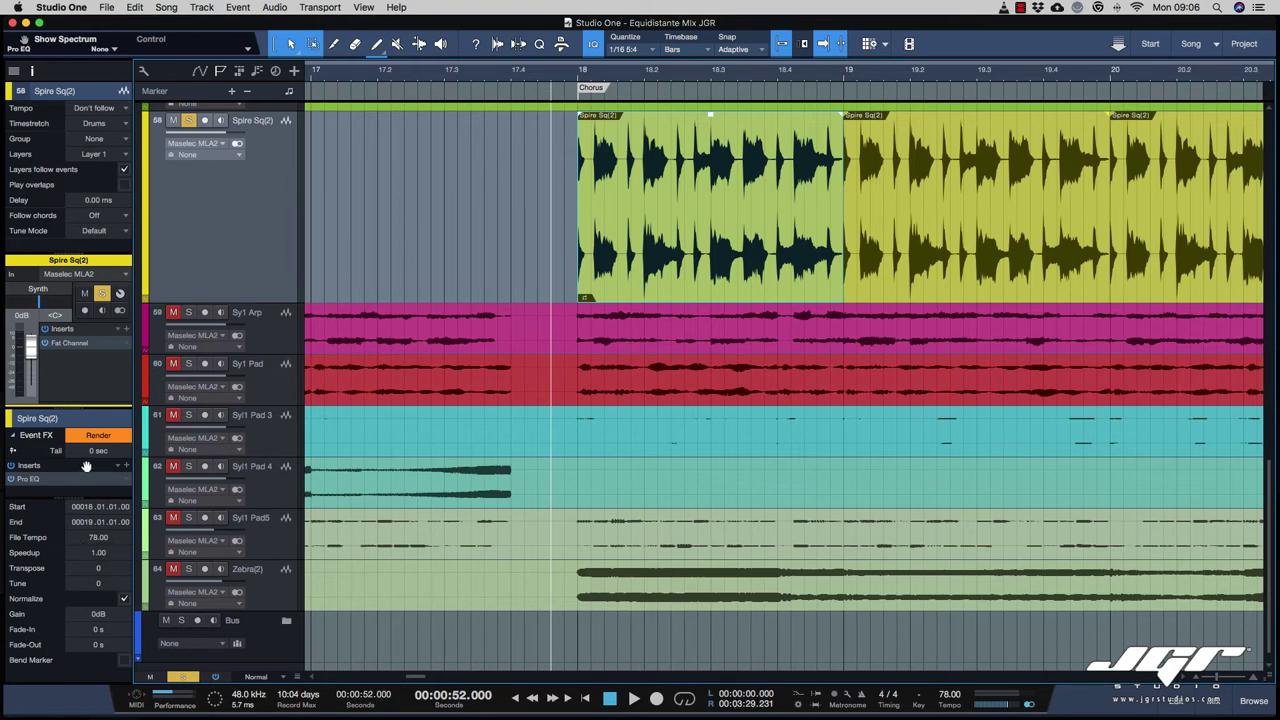
drag(84, 466, 85, 481)
Step: Create autofades on the Spire Sq(2) event at bar 18
right_click(661, 270)
mouse_move(768, 568)
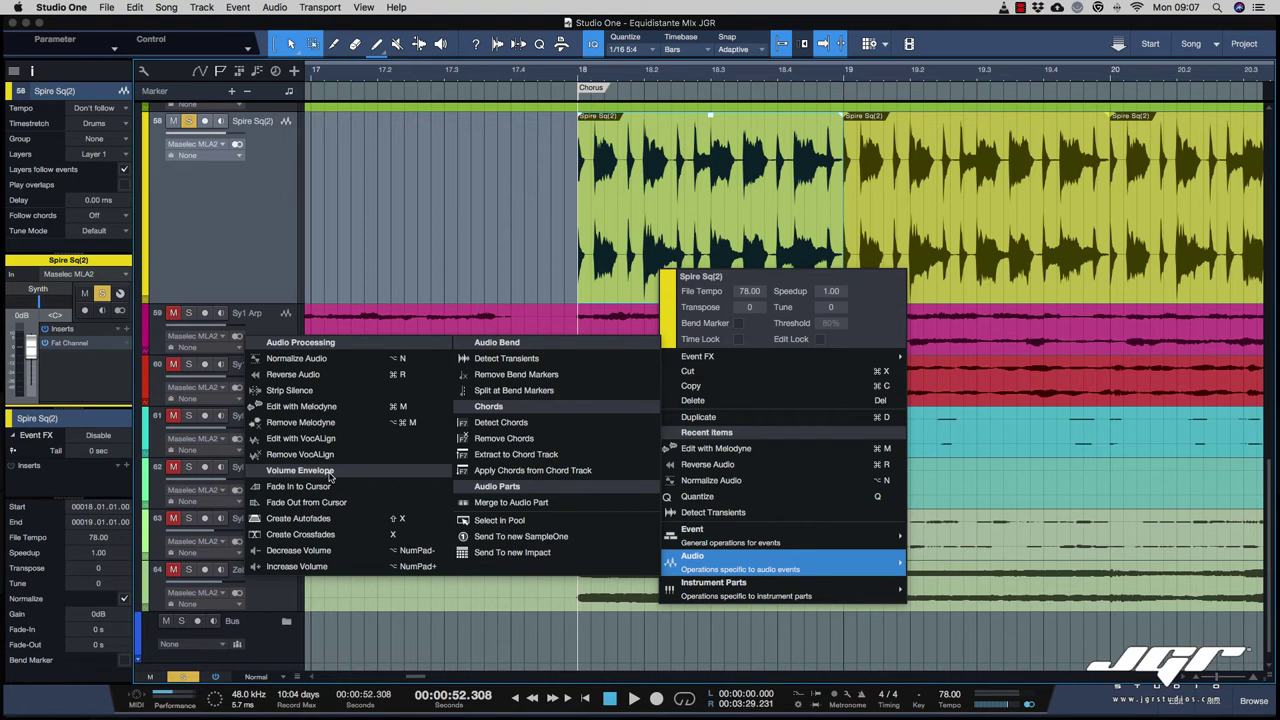
click(298, 519)
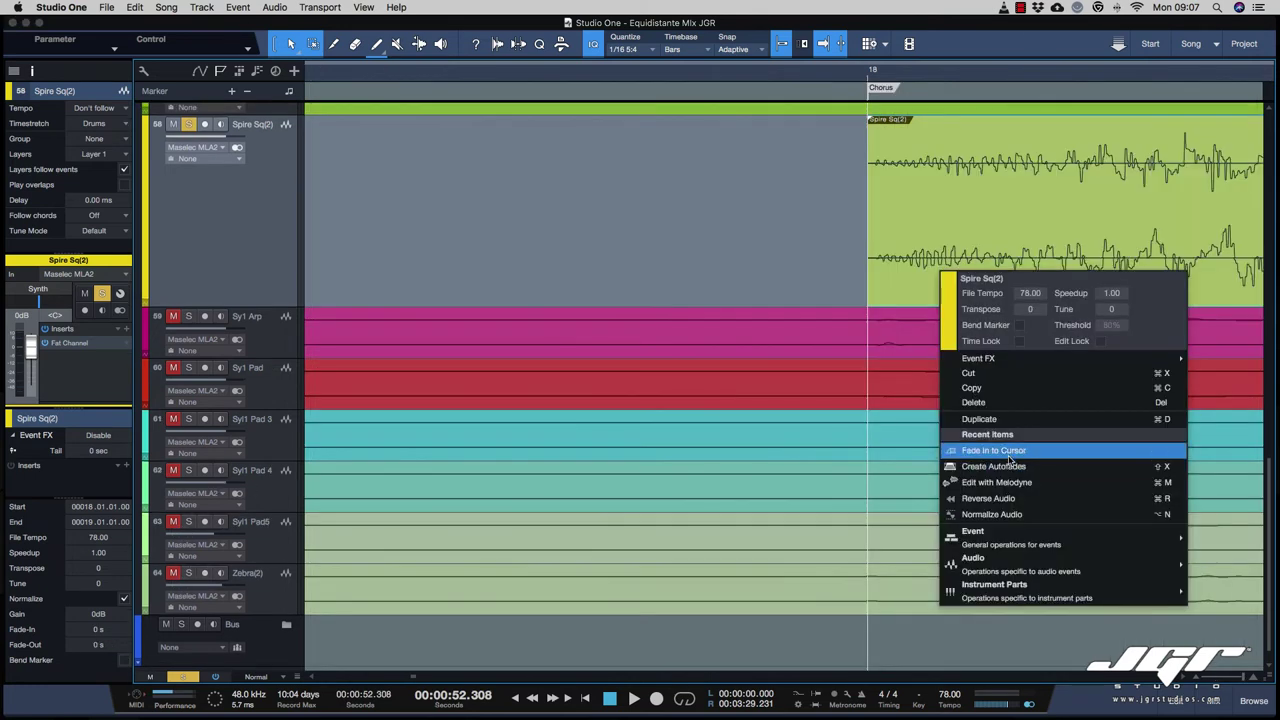
Step: Fade in the Spire Sq(2) event up to the play cursor just after the start of bar 18, and undo the fade
click(1009, 453)
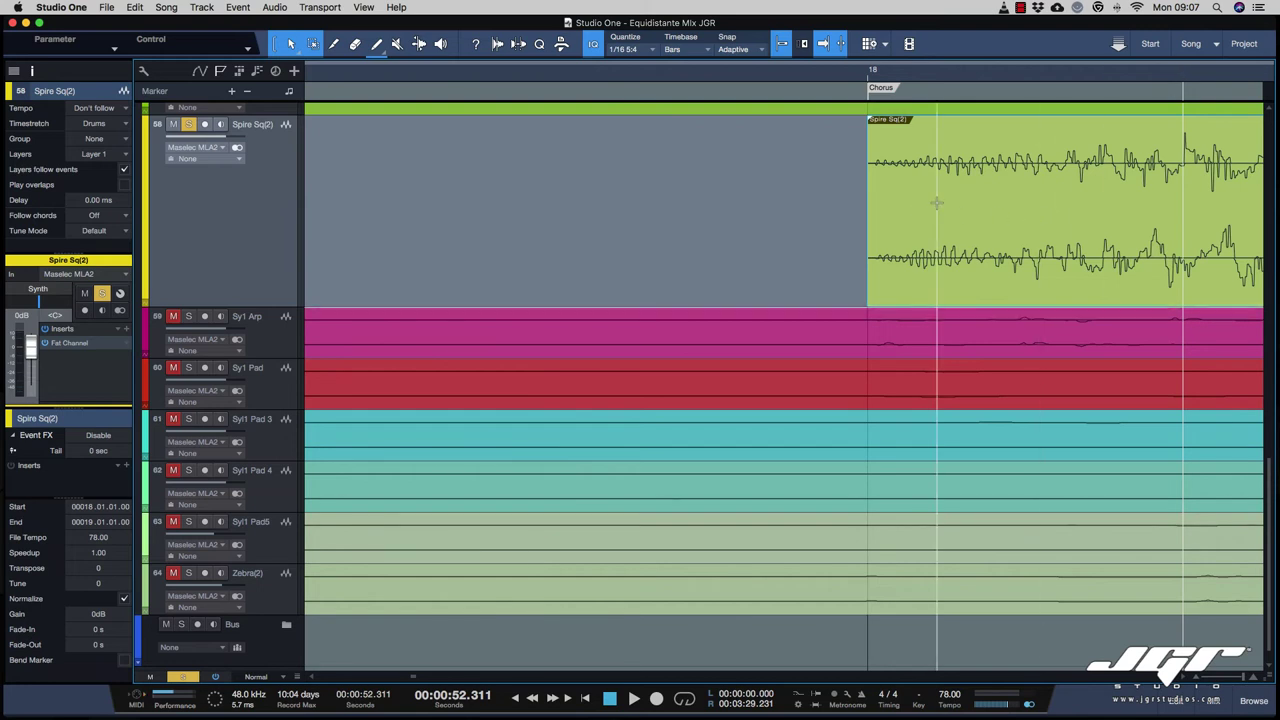
right_click(939, 231)
mouse_move(997, 528)
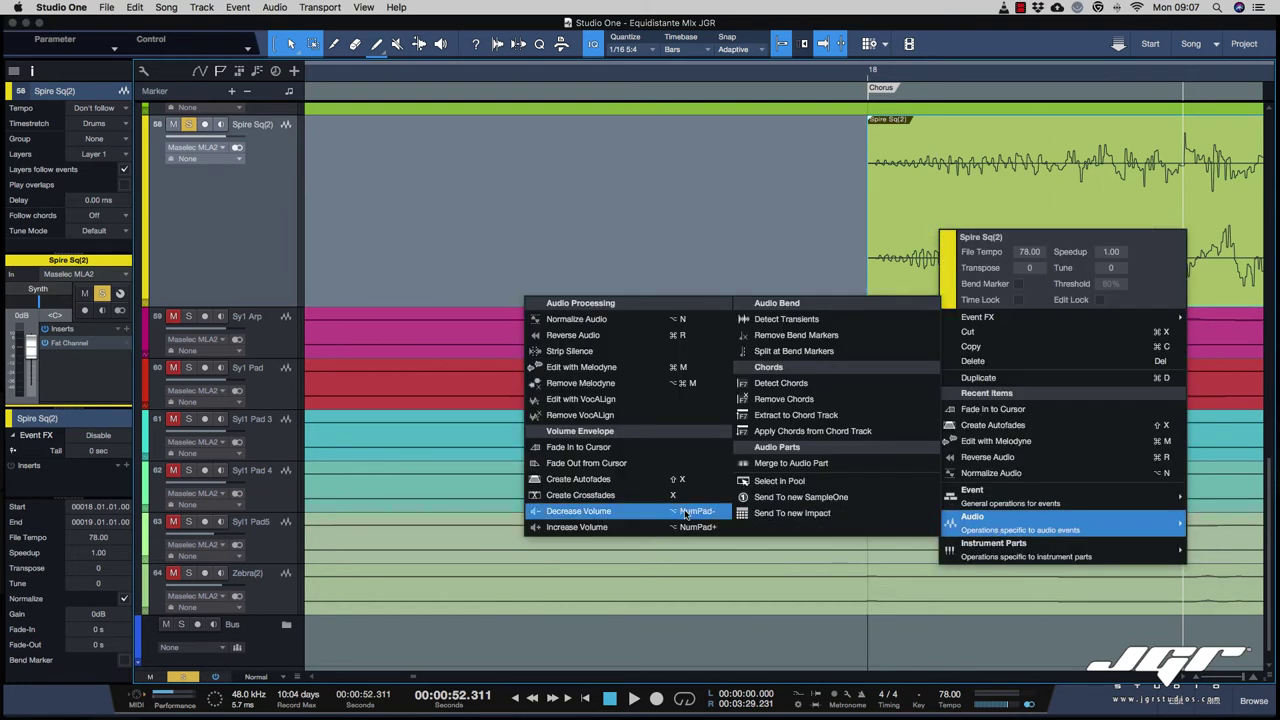
click(597, 448)
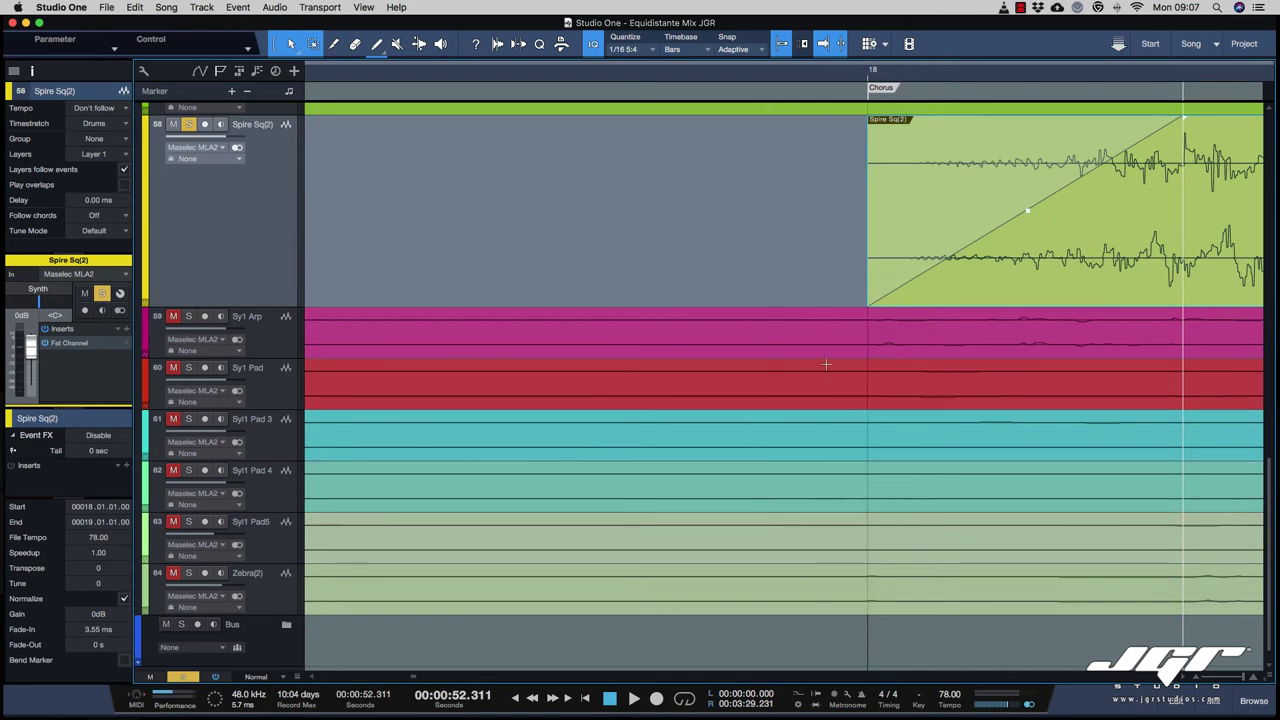
key(super+z)
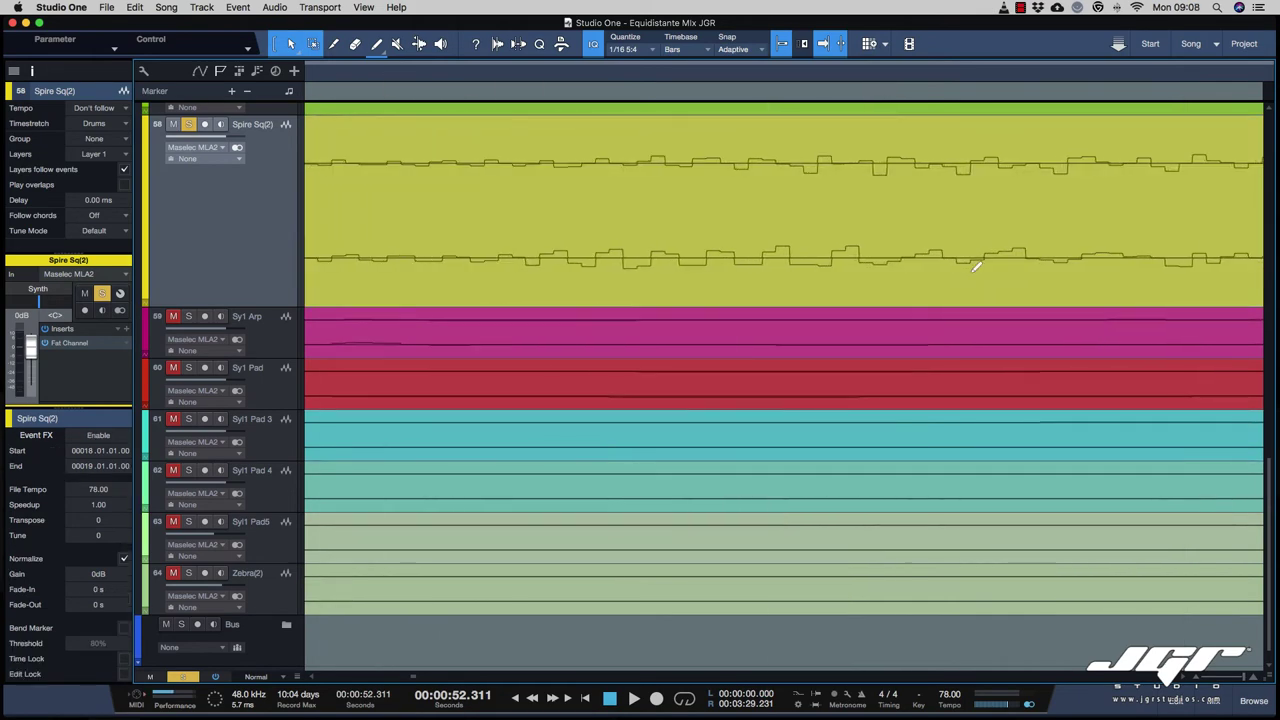
Step: Shrink all track heights to Tiny and enlarge them to X-Large to examine the Spire Sq(2) waveform at bar 18
key(shift+w)
key(shift+w)
key(shift+w)
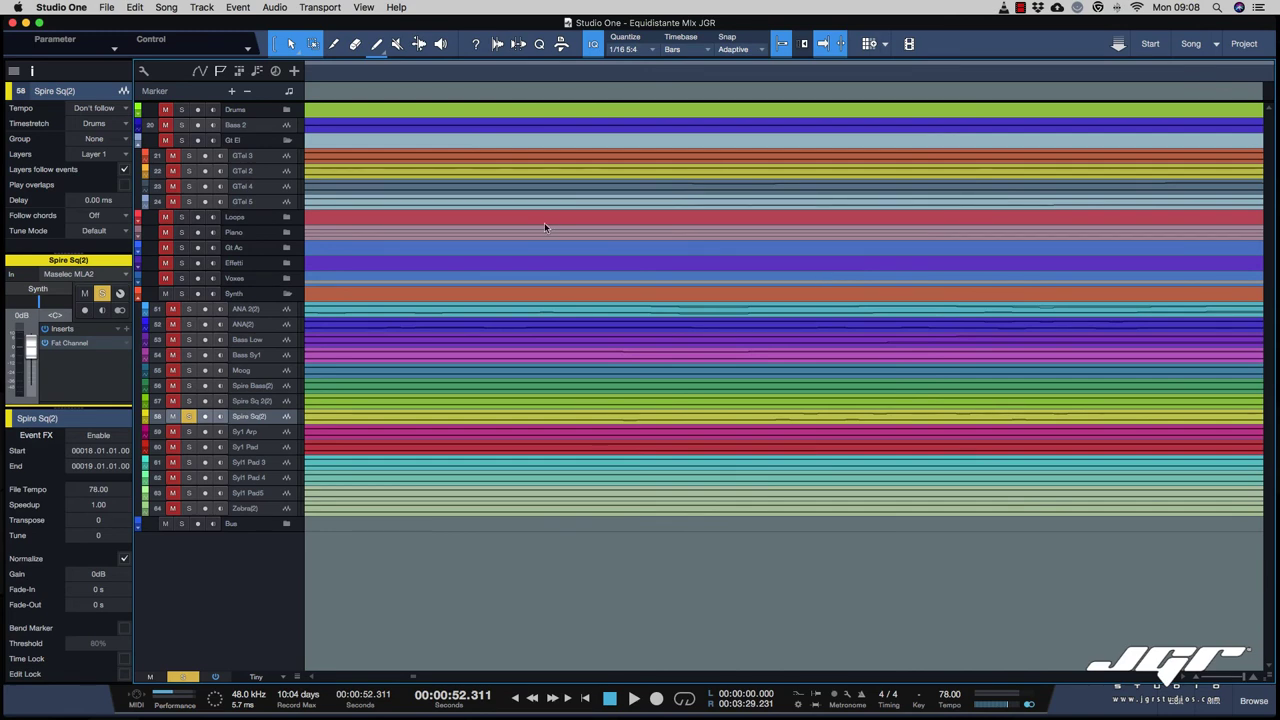
key(shift+e)
key(shift+e)
key(shift+e)
key(shift+e)
key(shift+e)
key(shift+e)
key(shift+e)
key(shift+e)
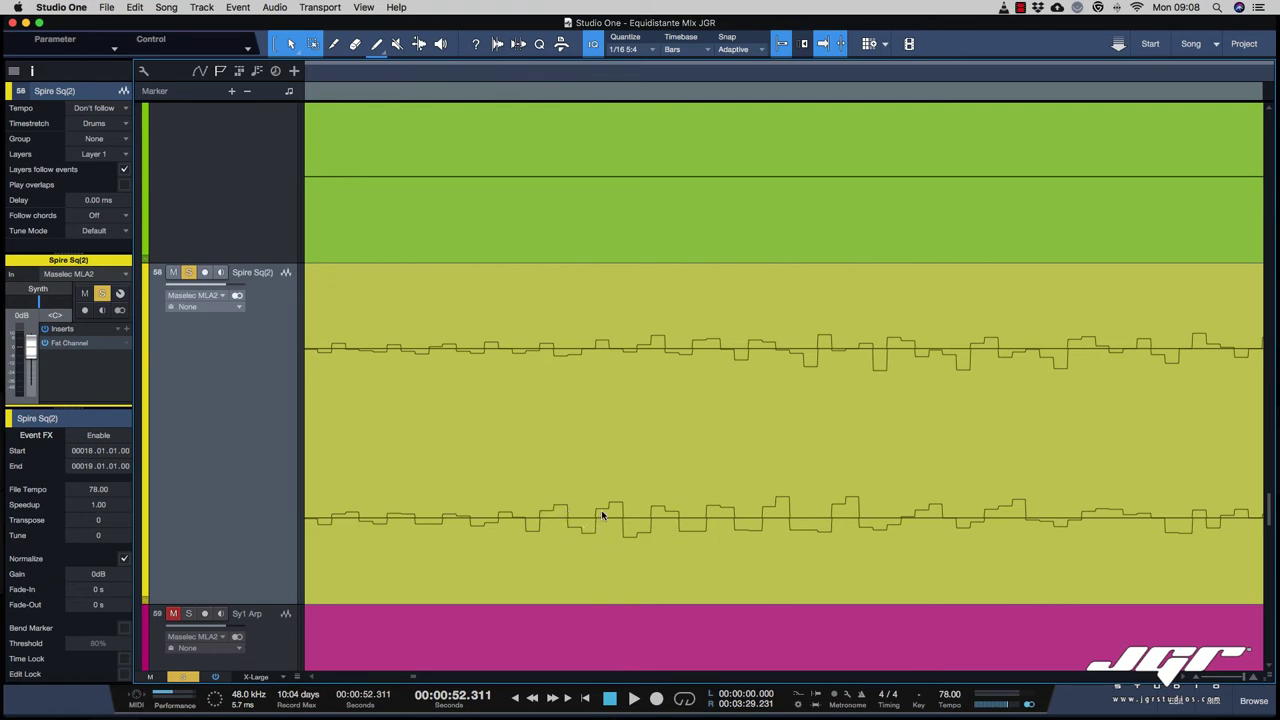
key(super+comma)
click(216, 111)
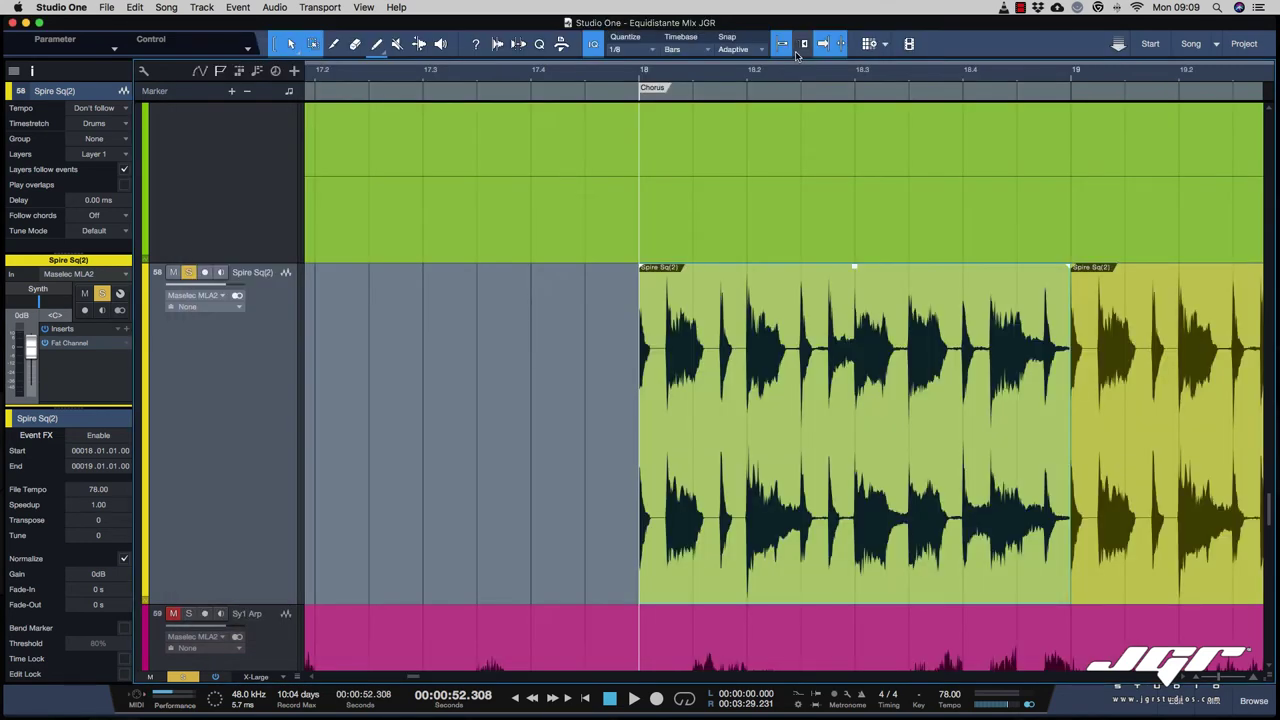
Step: Try the Decrease Volume and Increase Volume commands on the Spire Sq(2) event at bar 18
click(797, 52)
right_click(814, 93)
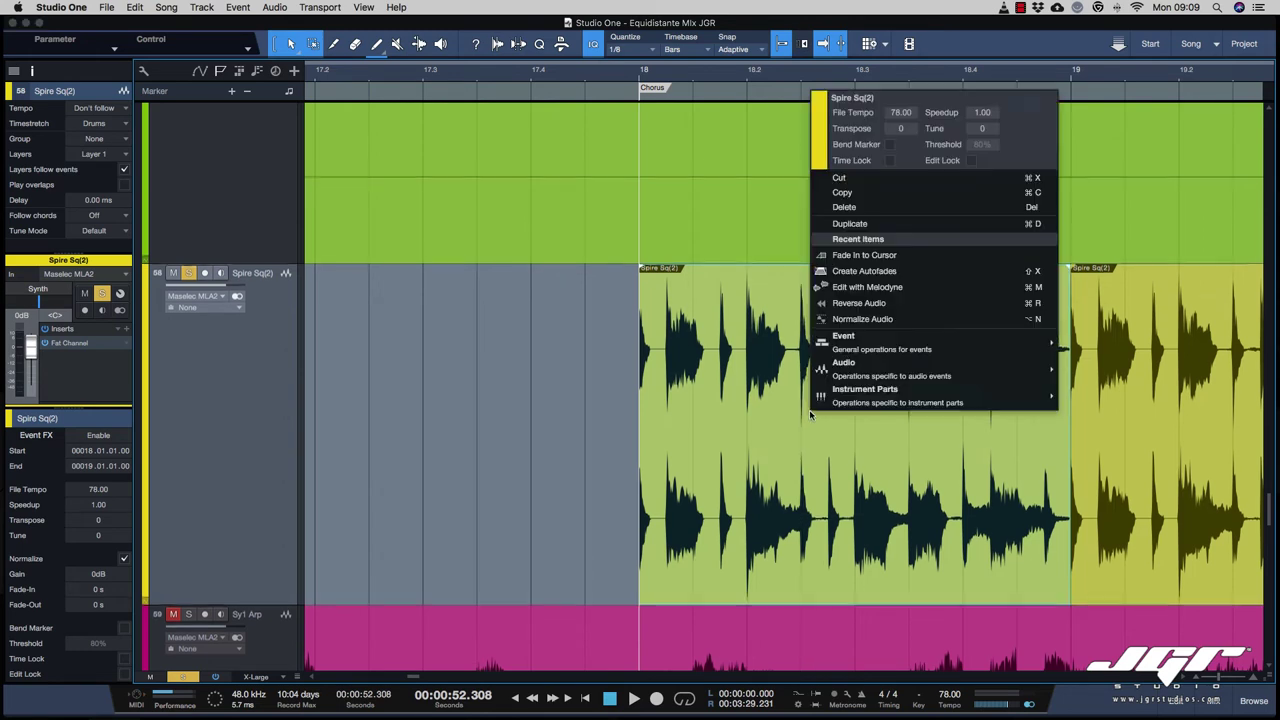
mouse_move(838, 375)
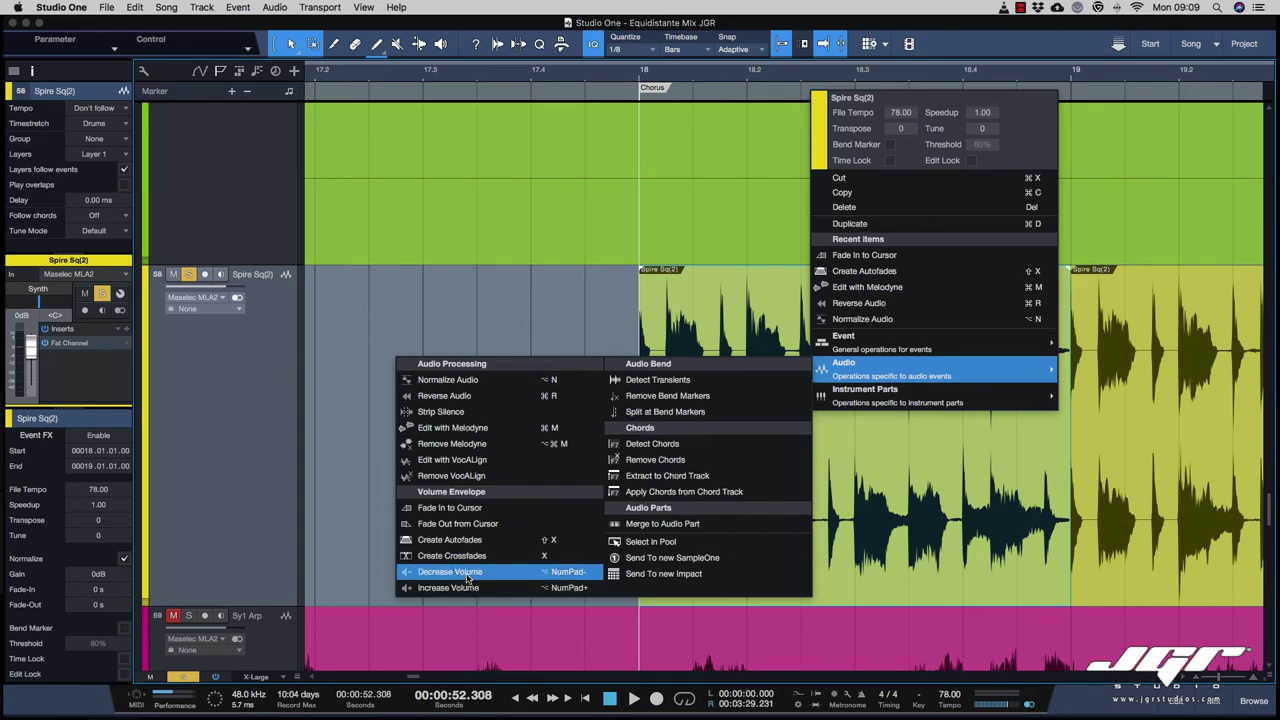
click(342, 555)
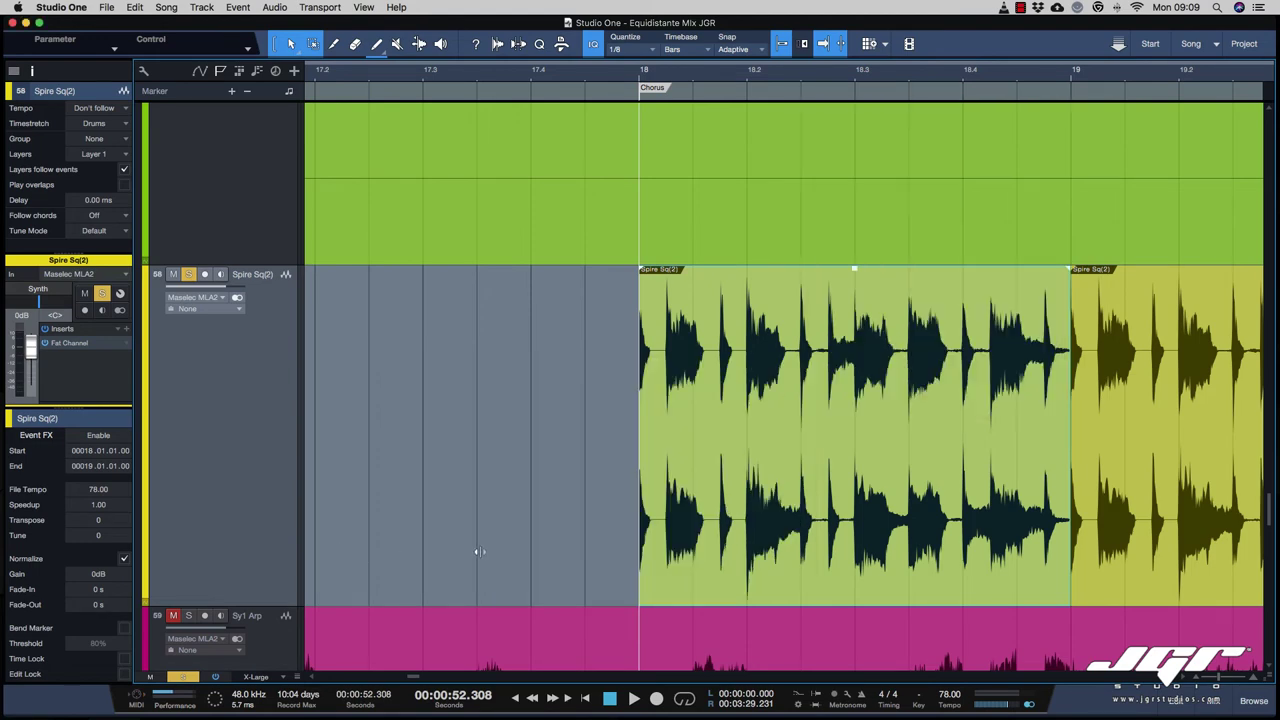
Step: Detect the transients in the Spire Sq(2) event at bar 18 and examine the bend markers around beat 18.3
right_click(828, 540)
mouse_move(862, 472)
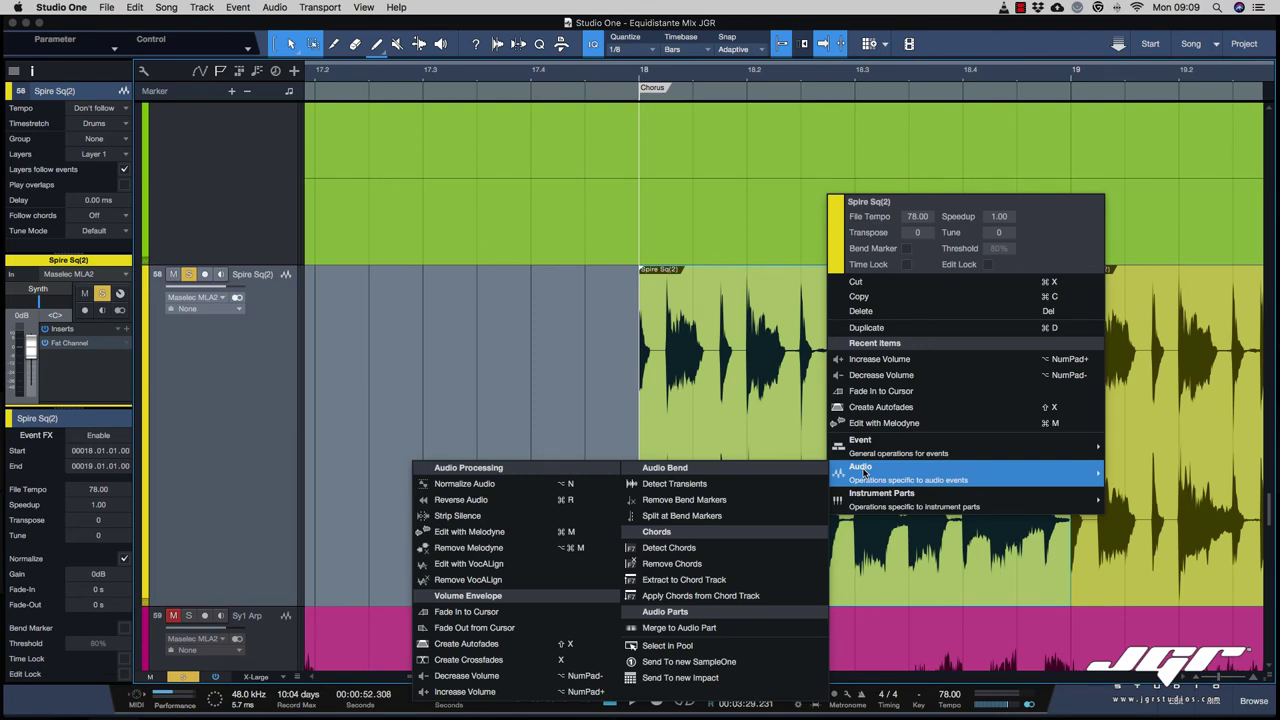
click(706, 485)
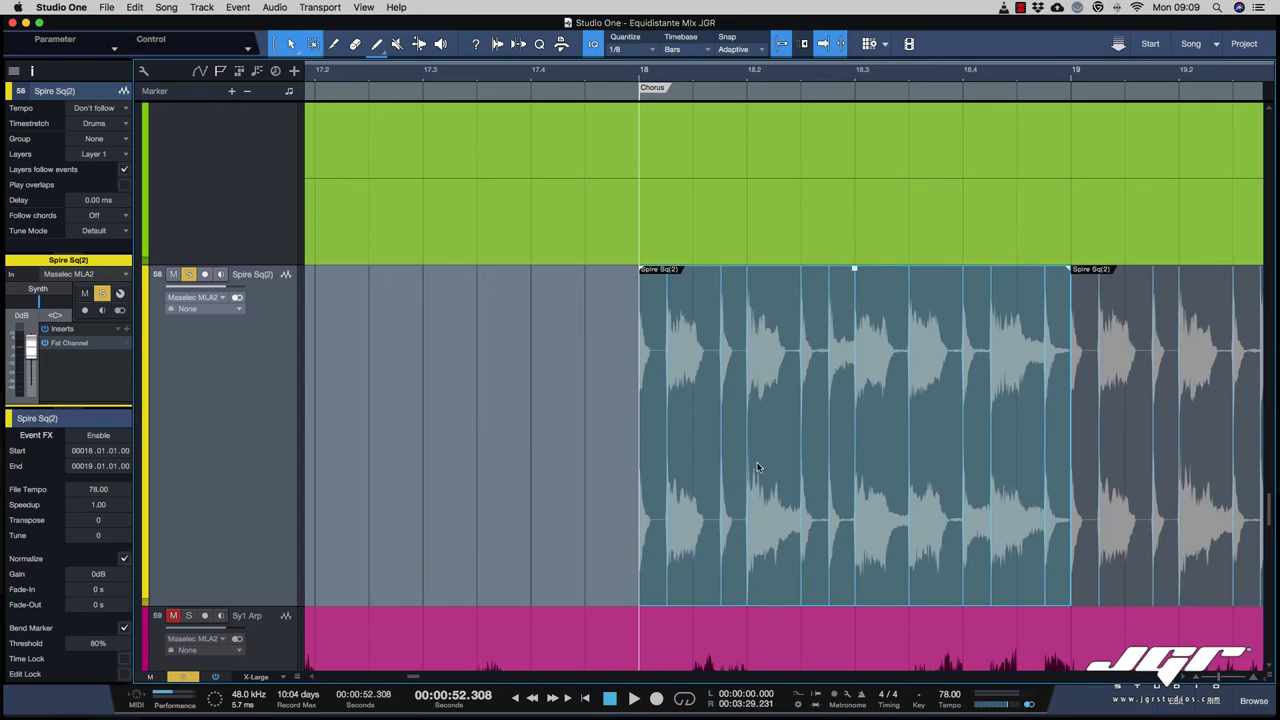
scroll(850, 435, up, 10)
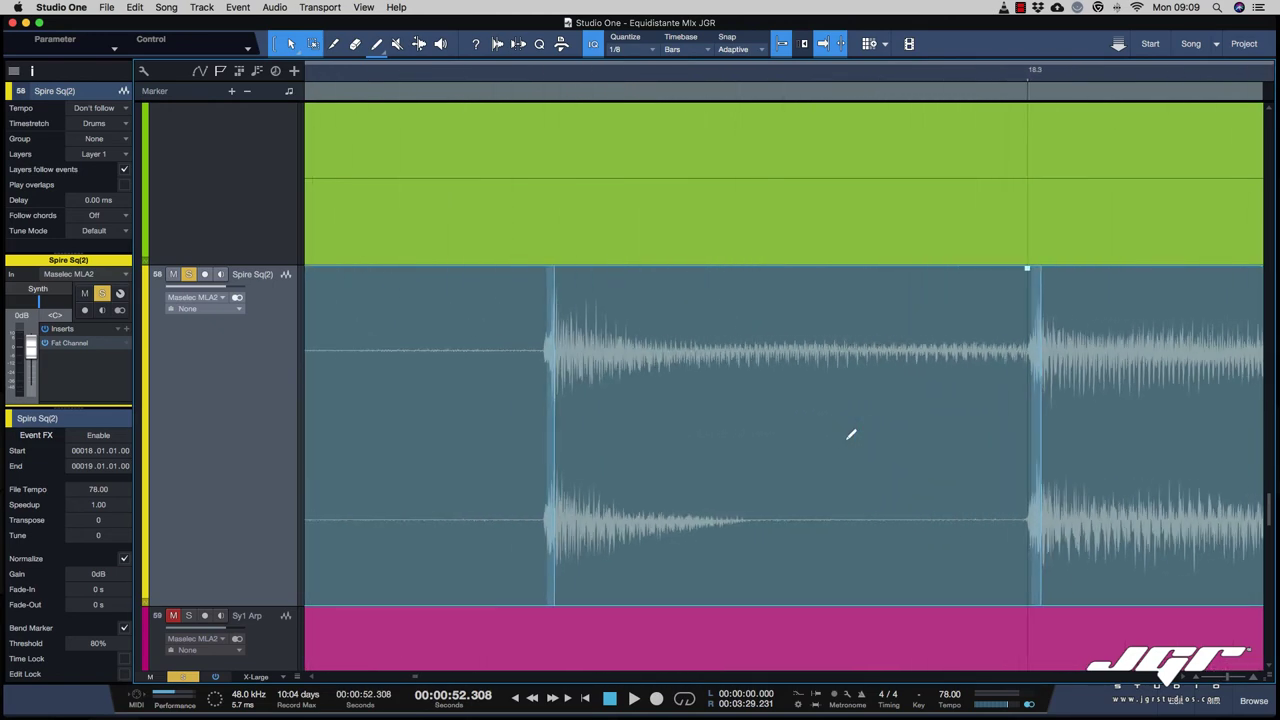
scroll(850, 435, up, 2)
scroll(850, 435, up, 4)
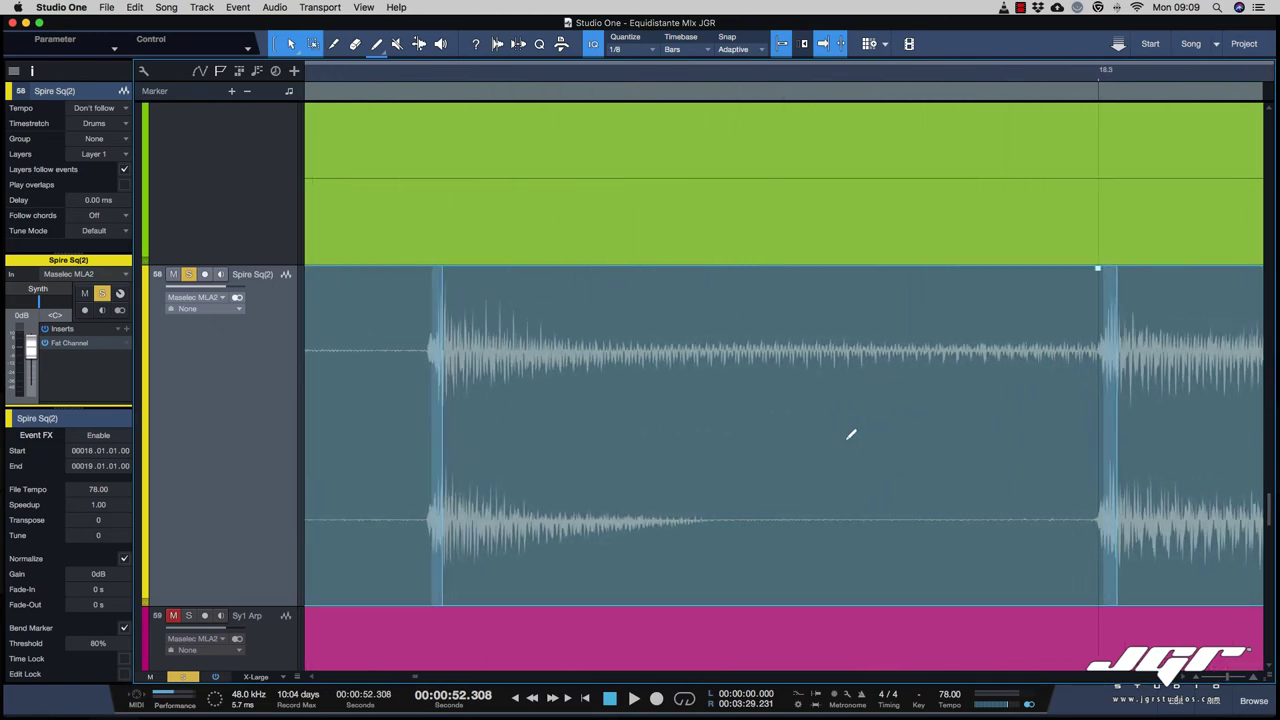
scroll(850, 435, up, 2)
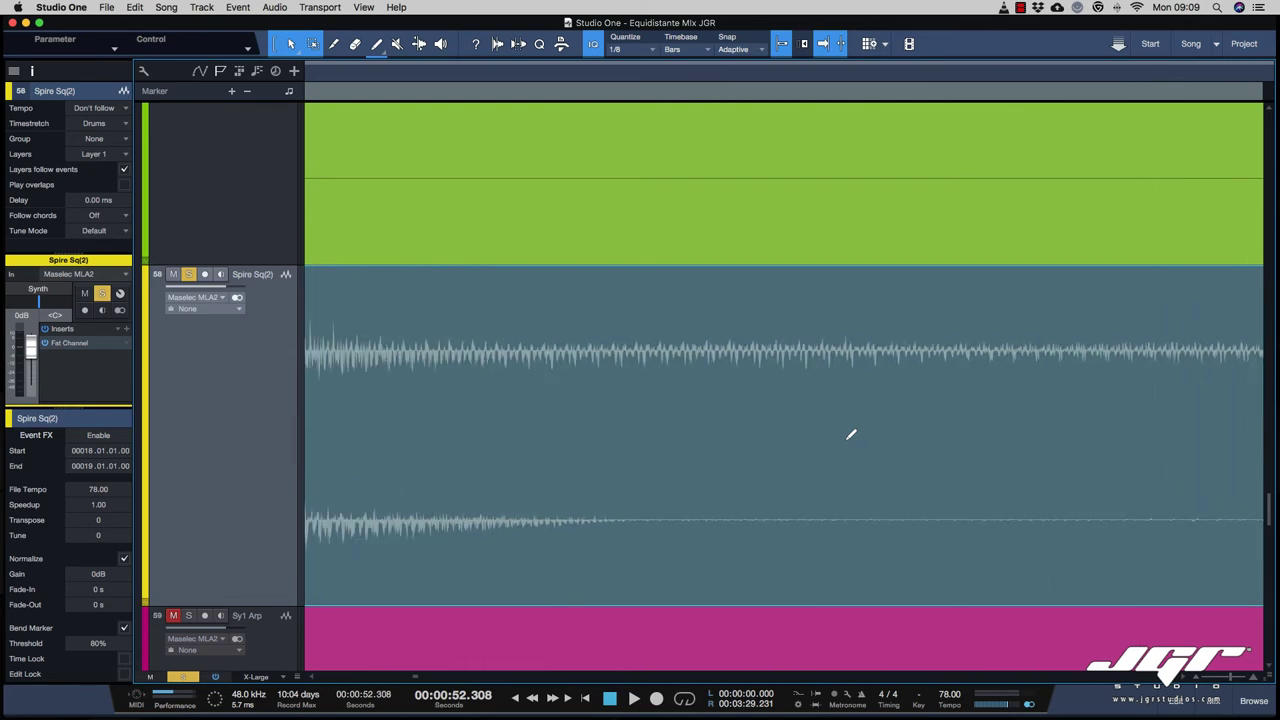
scroll(850, 435, down, 6)
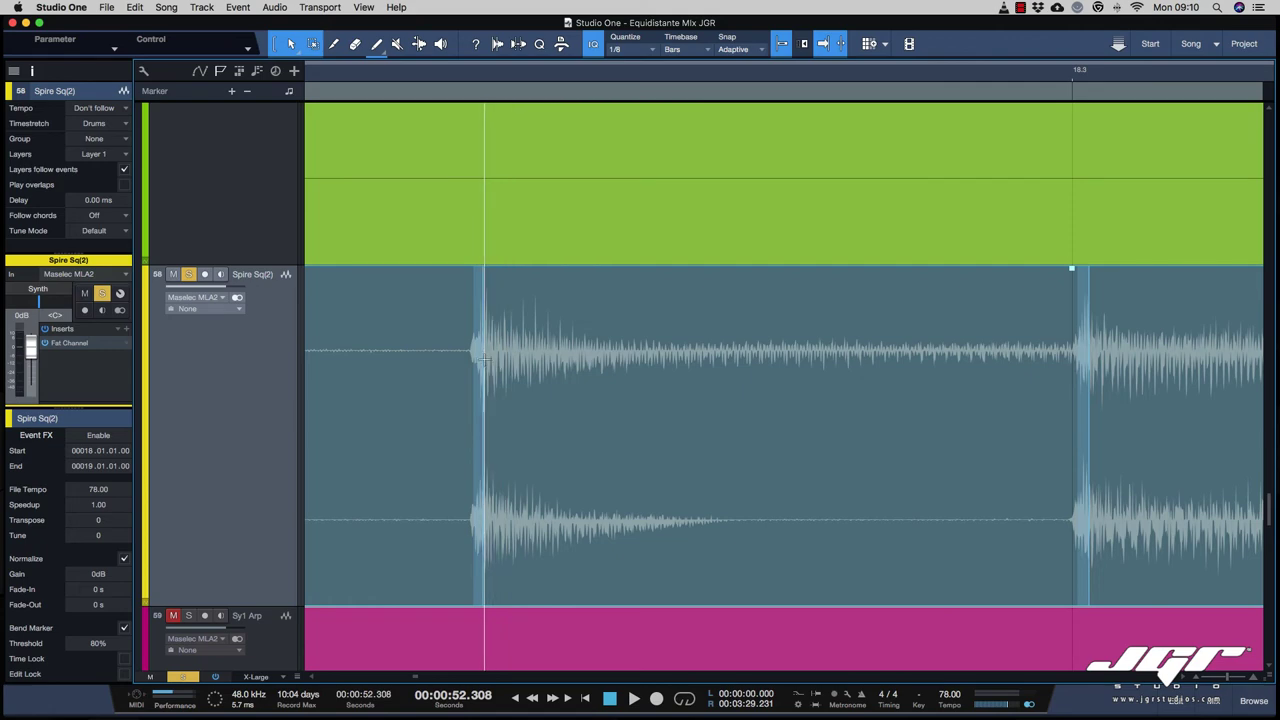
Step: Move the bend markers around beat 18.3 onto their transient starts in the audio editor and add one in the gap before them
right_click(650, 410)
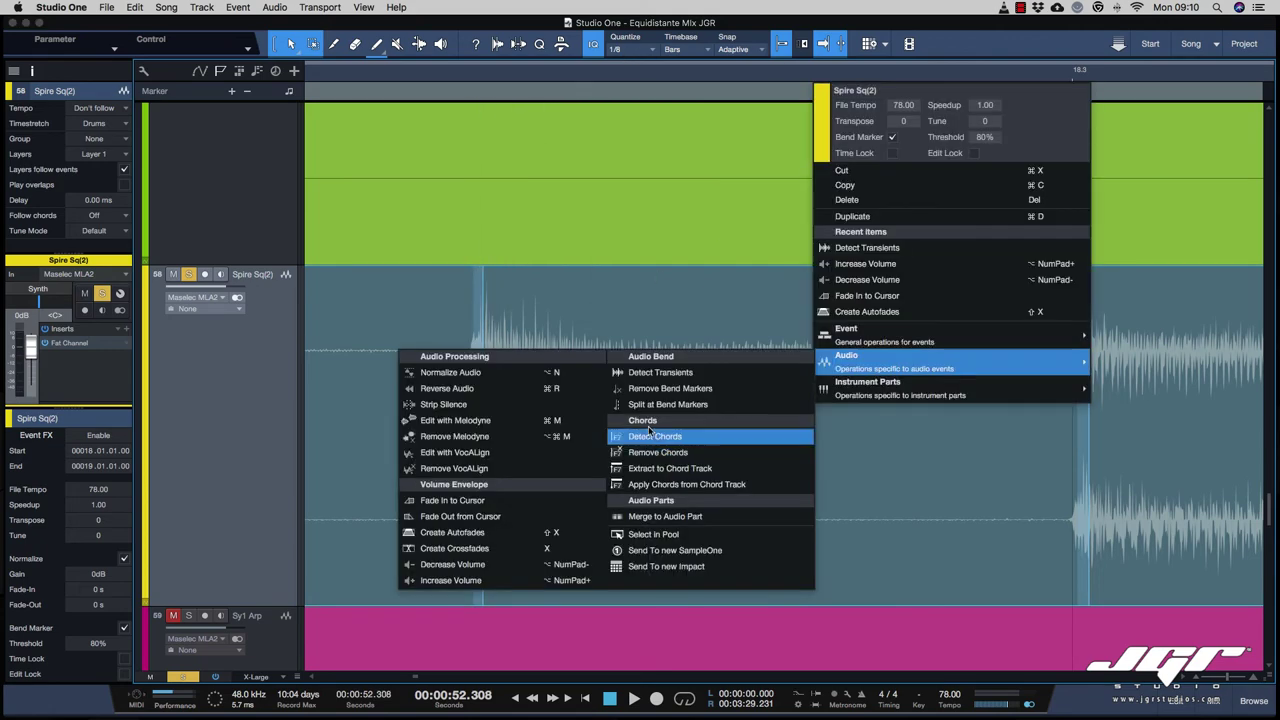
click(650, 374)
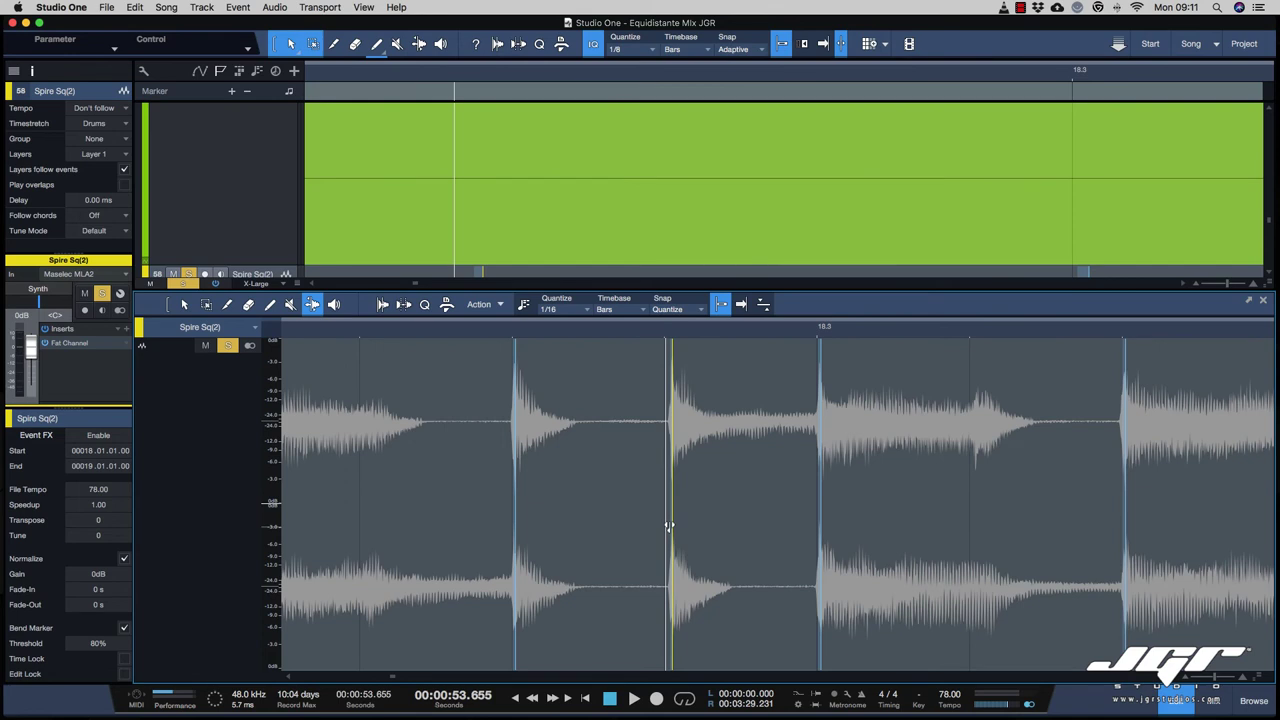
drag(670, 526, 667, 531)
click(611, 491)
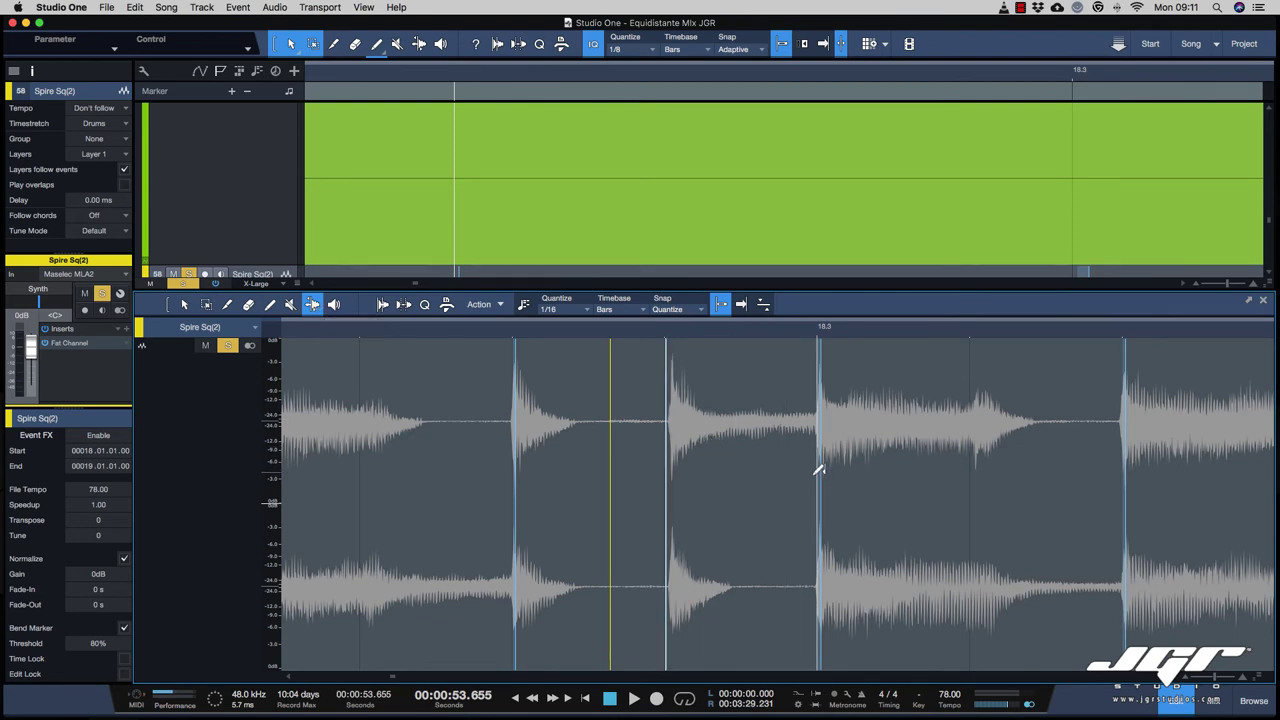
drag(825, 491, 818, 483)
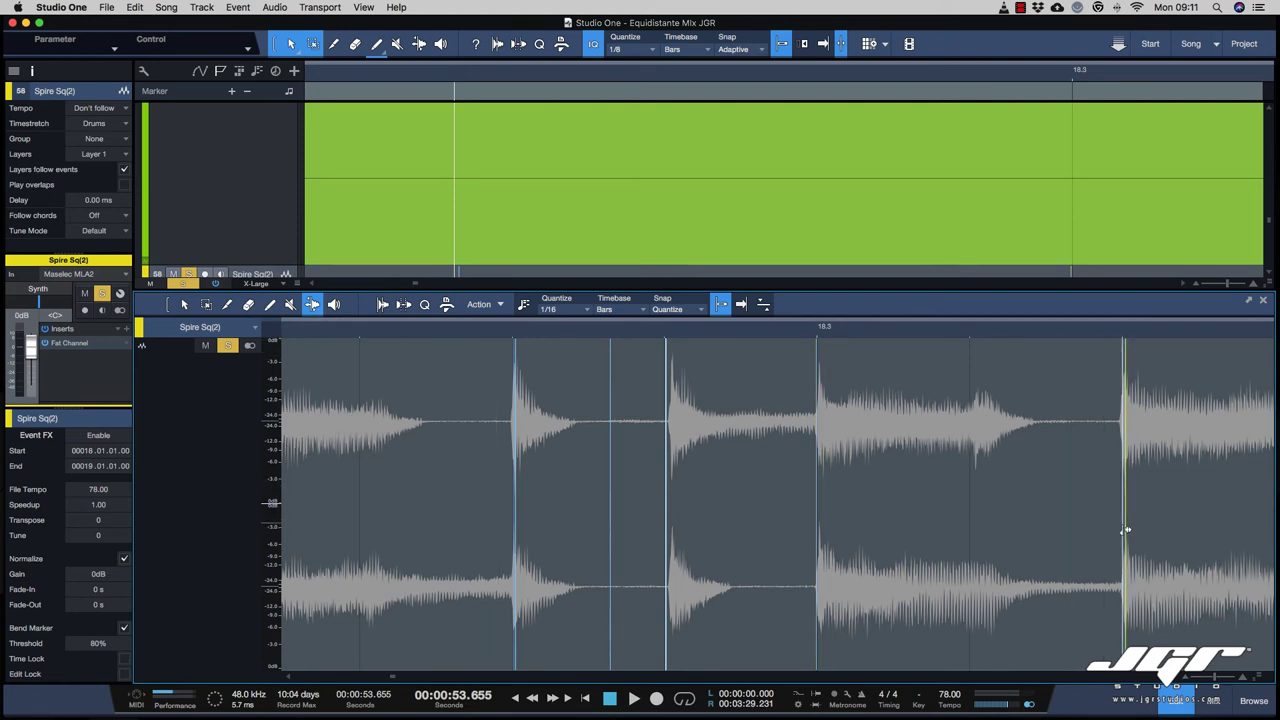
drag(1126, 531, 1122, 591)
scroll(994, 423, right, 5)
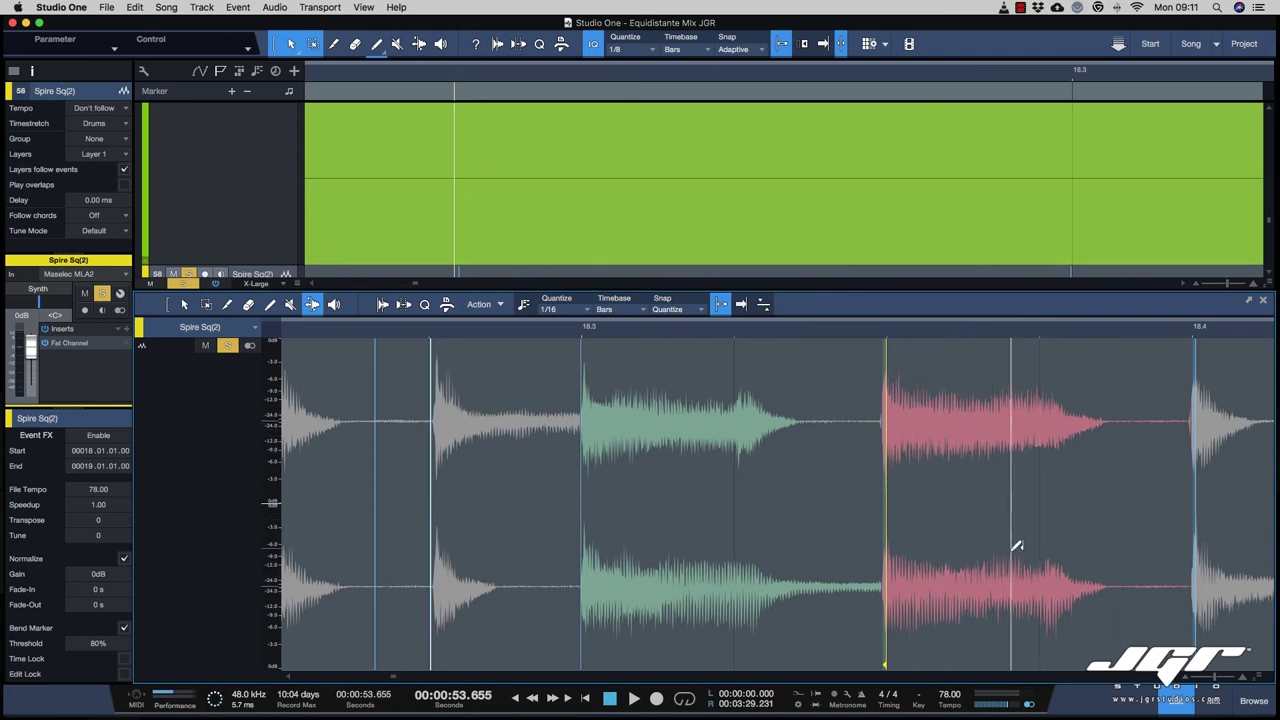
Step: Split the Spire Sq(2) event at bar 18 at its bend markers and restore it to a single event
key(f)
key(w)
key(w)
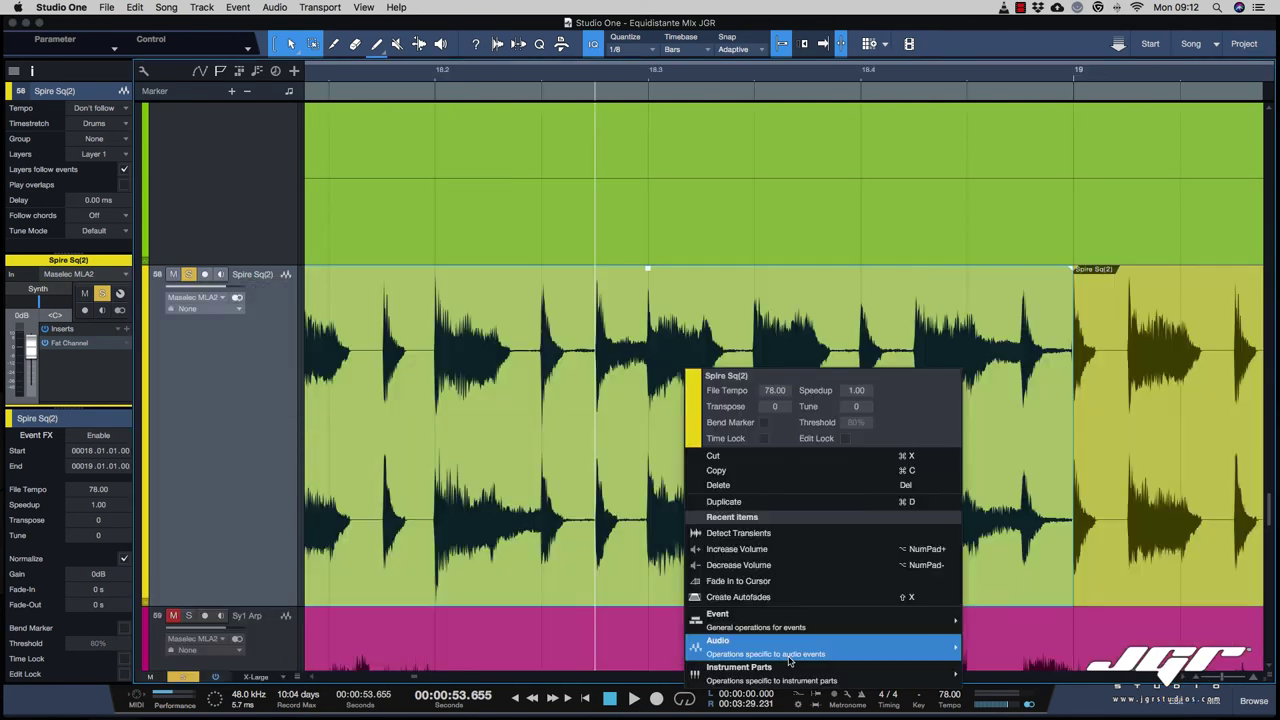
mouse_move(789, 659)
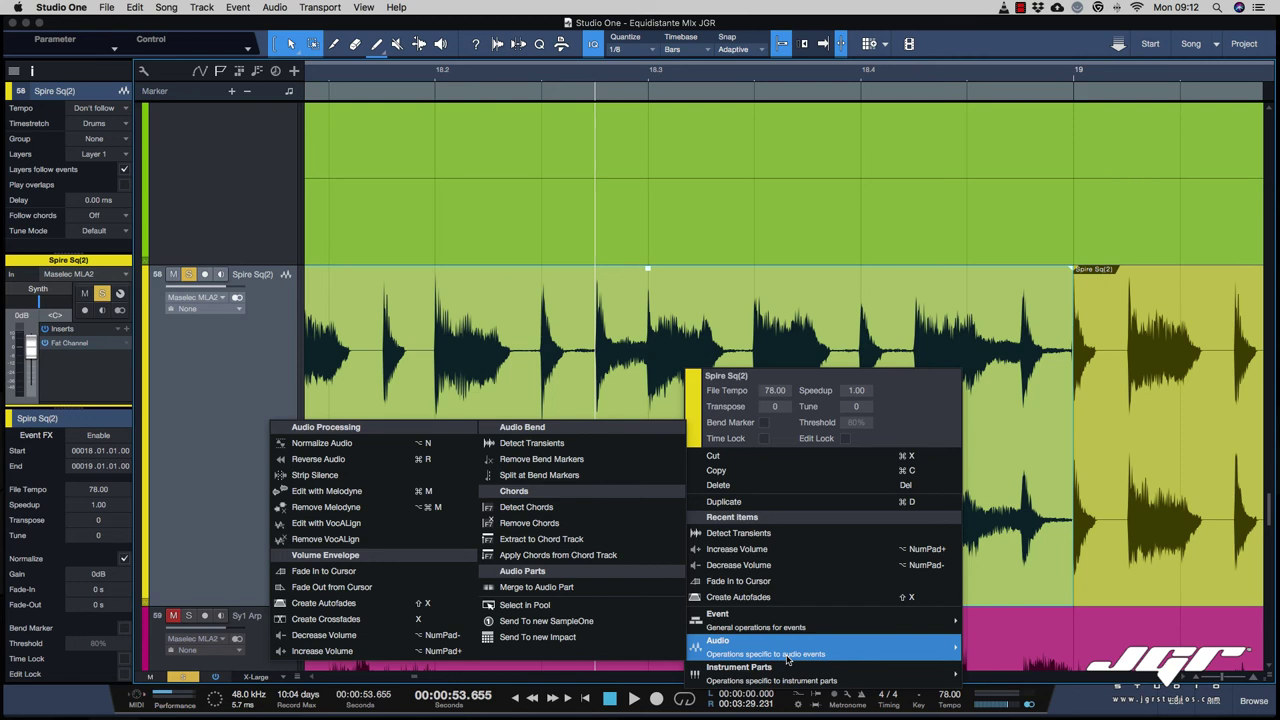
click(550, 481)
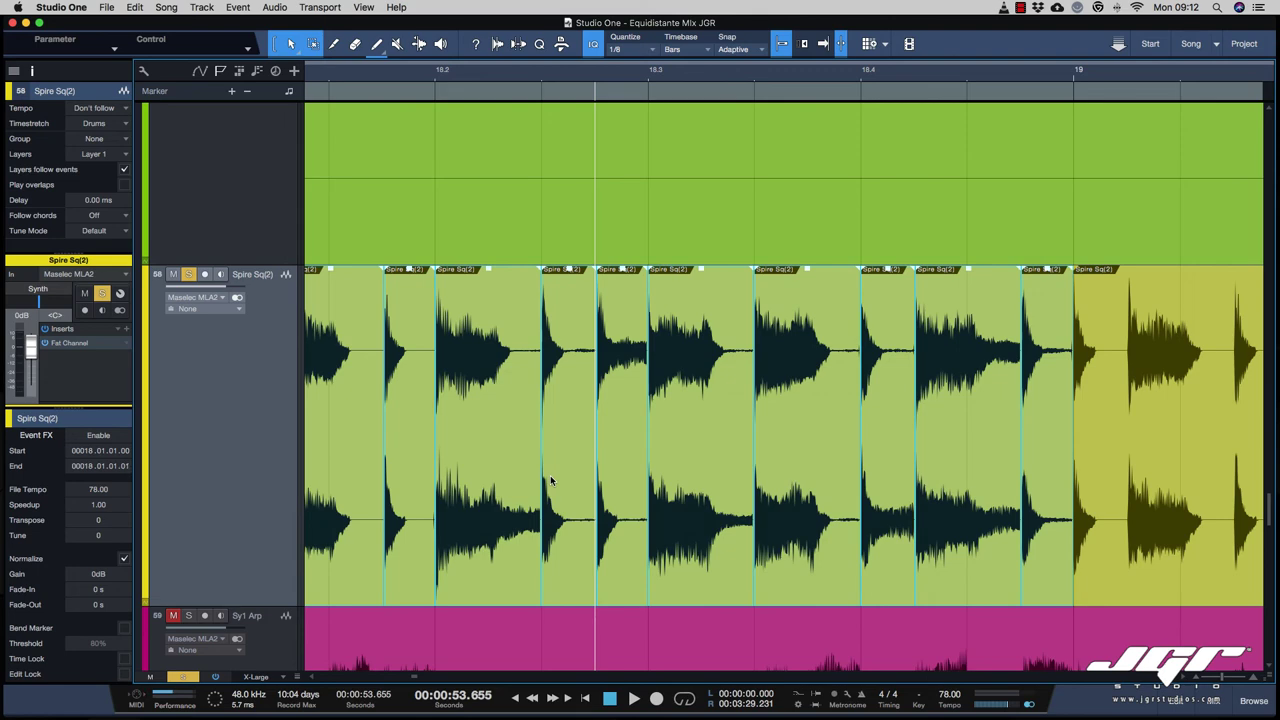
scroll(620, 453, left, 5)
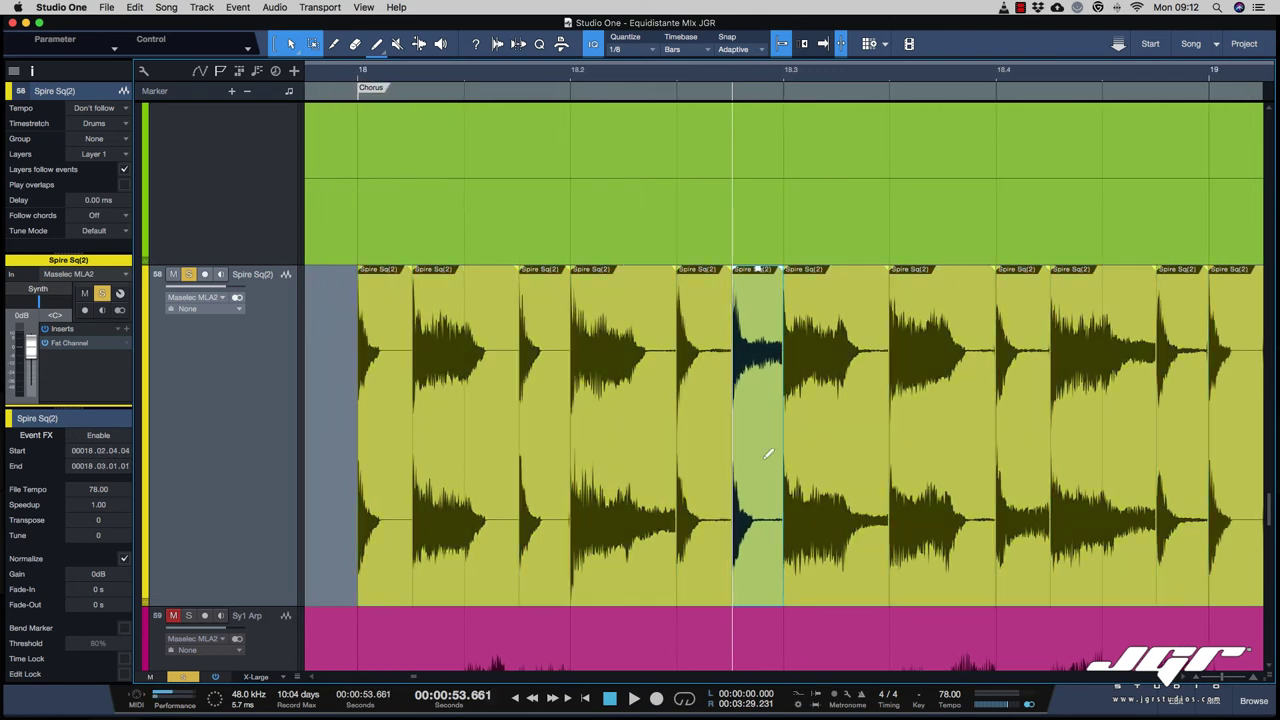
key(g)
Step: Locate the source audio file of the Spire Sq(2) event at bar 18 in the Pool
right_click(607, 435)
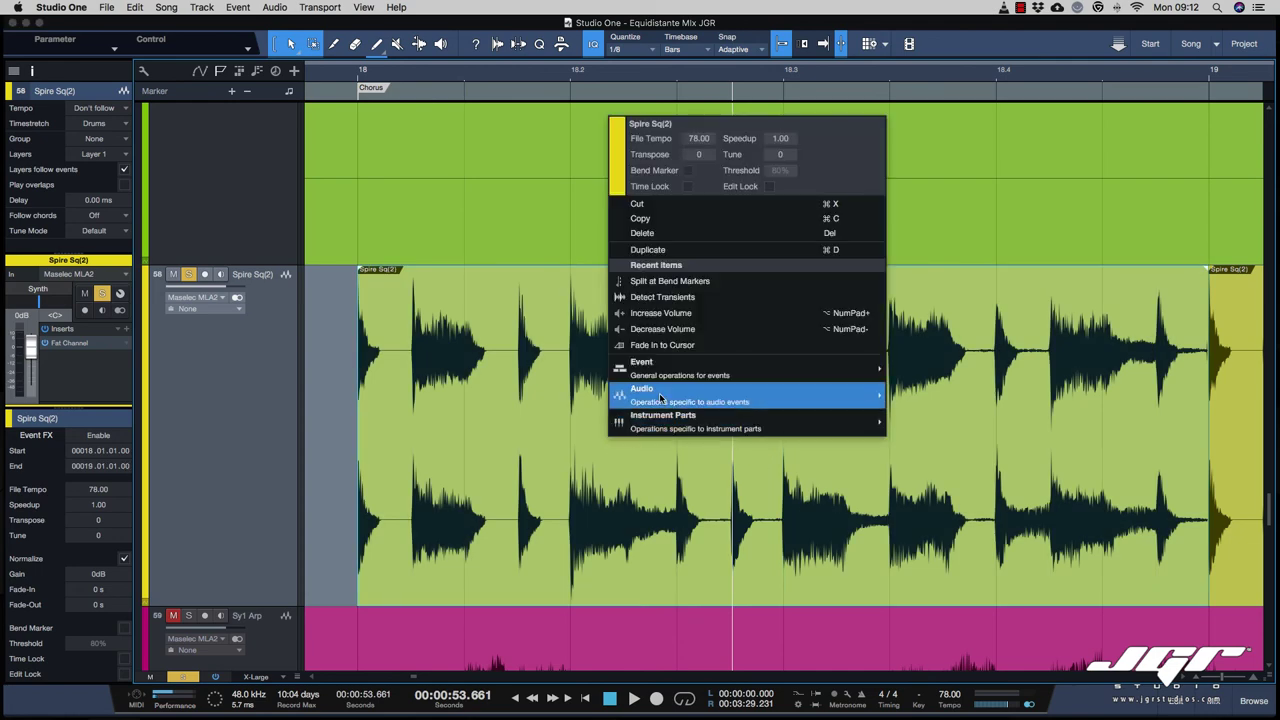
mouse_move(659, 396)
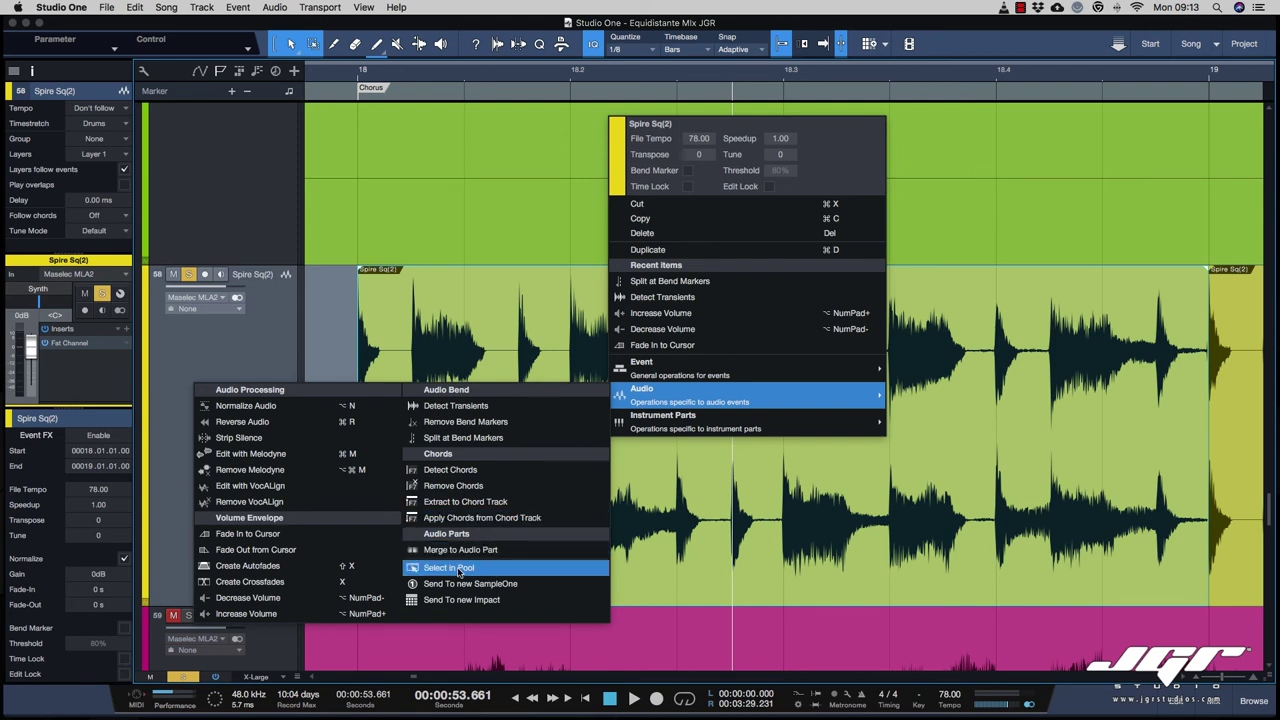
click(457, 567)
Step: Send the Spire Sq(2) event at bar 18 to a new SampleOne instrument
right_click(805, 370)
mouse_move(878, 645)
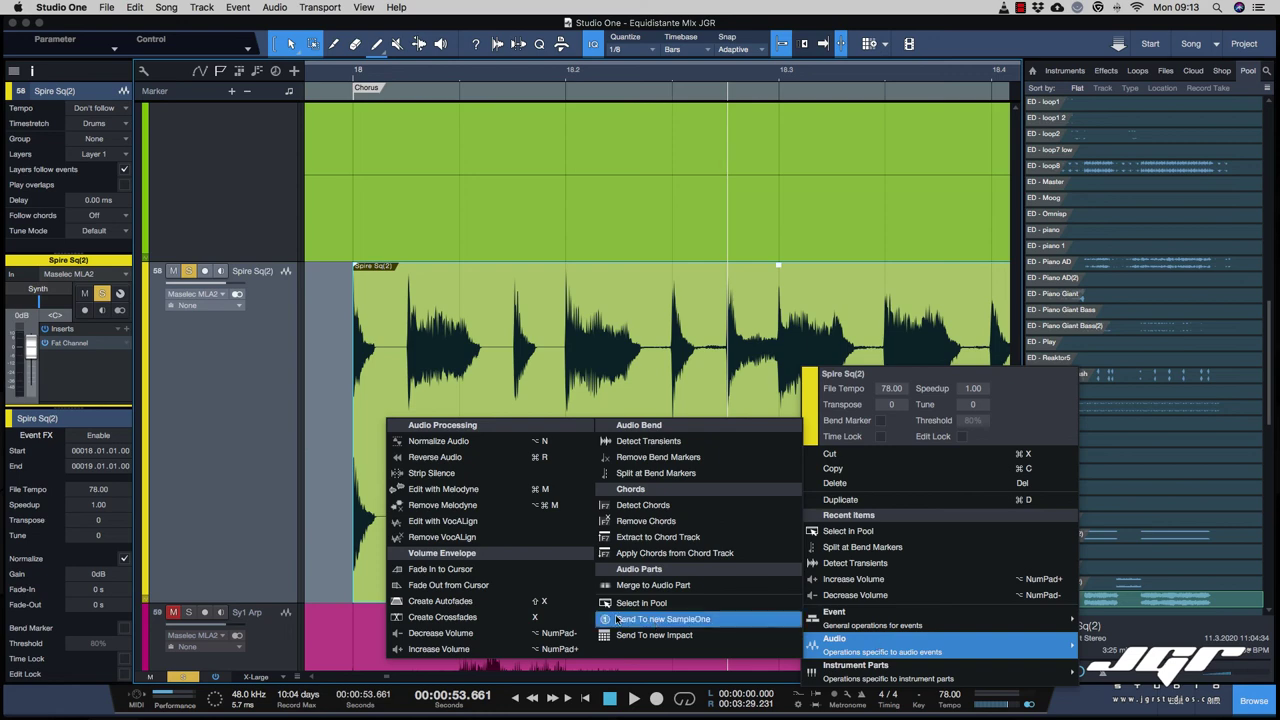
click(678, 619)
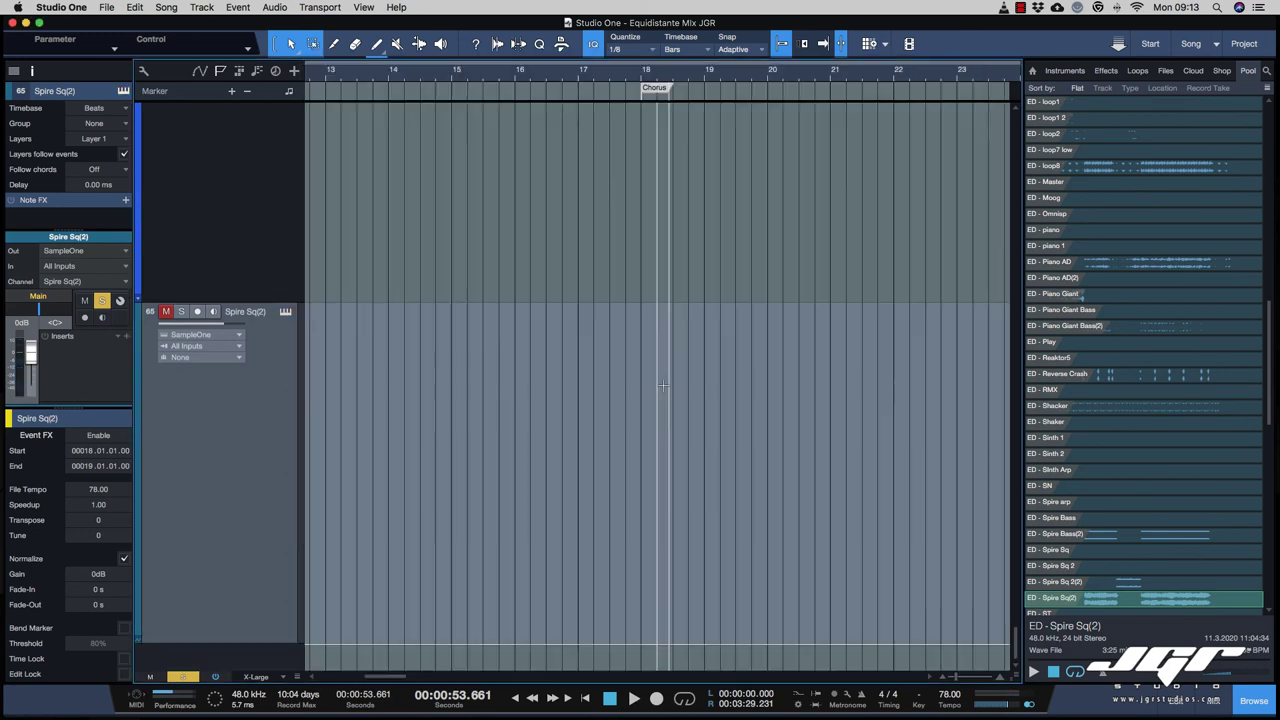
Step: Return to the Spire Sq(2) audio track and split its event at bar 18 at the bend markers
scroll(663, 385, up, 3)
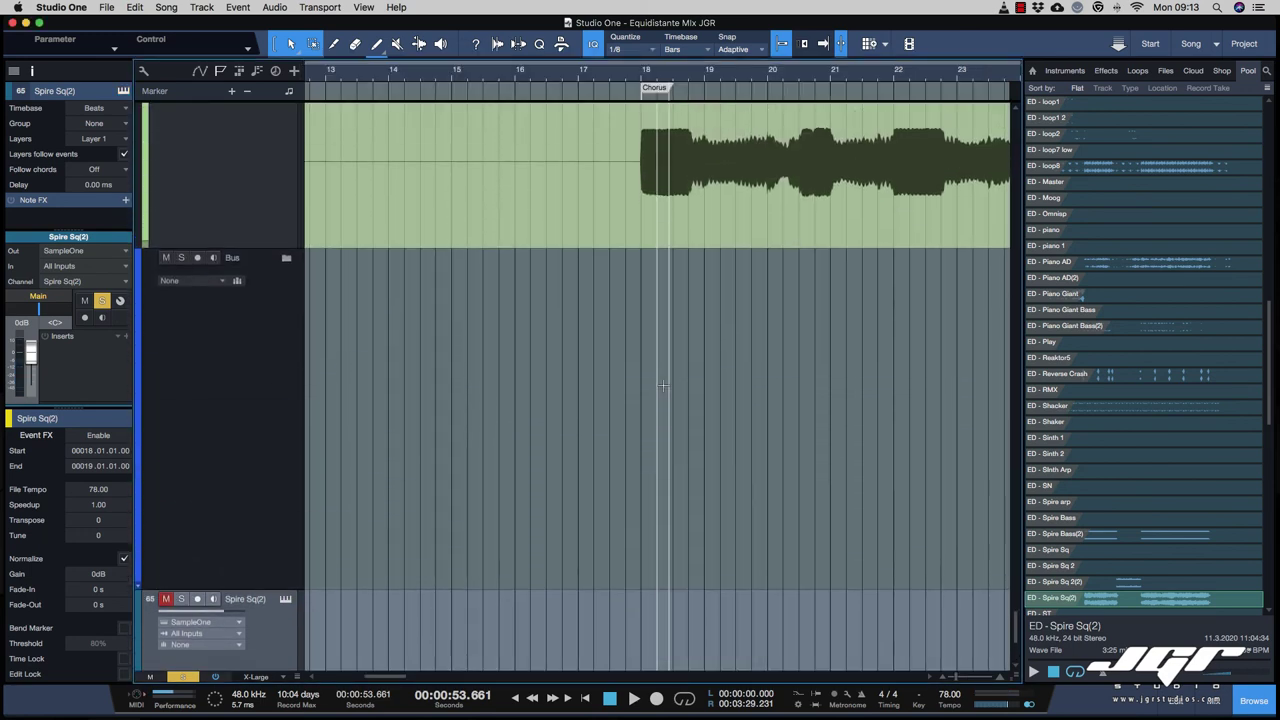
scroll(663, 385, down, 6)
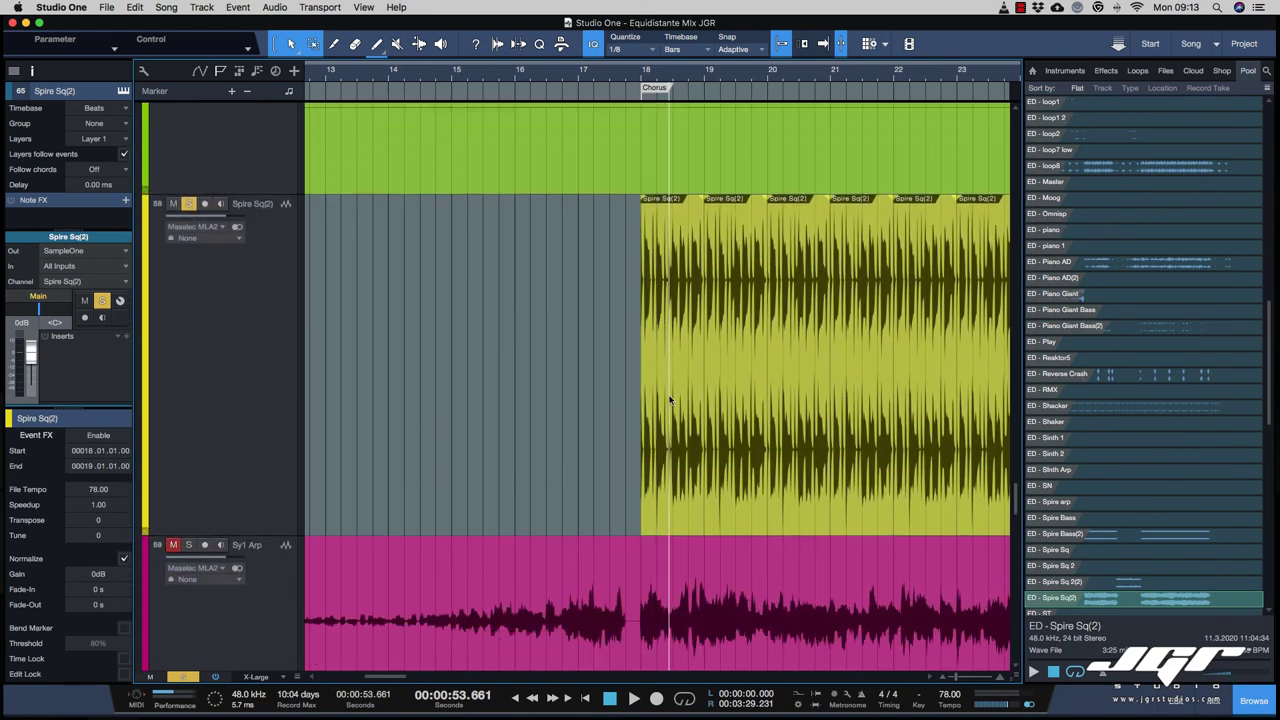
right_click(665, 410)
mouse_move(700, 365)
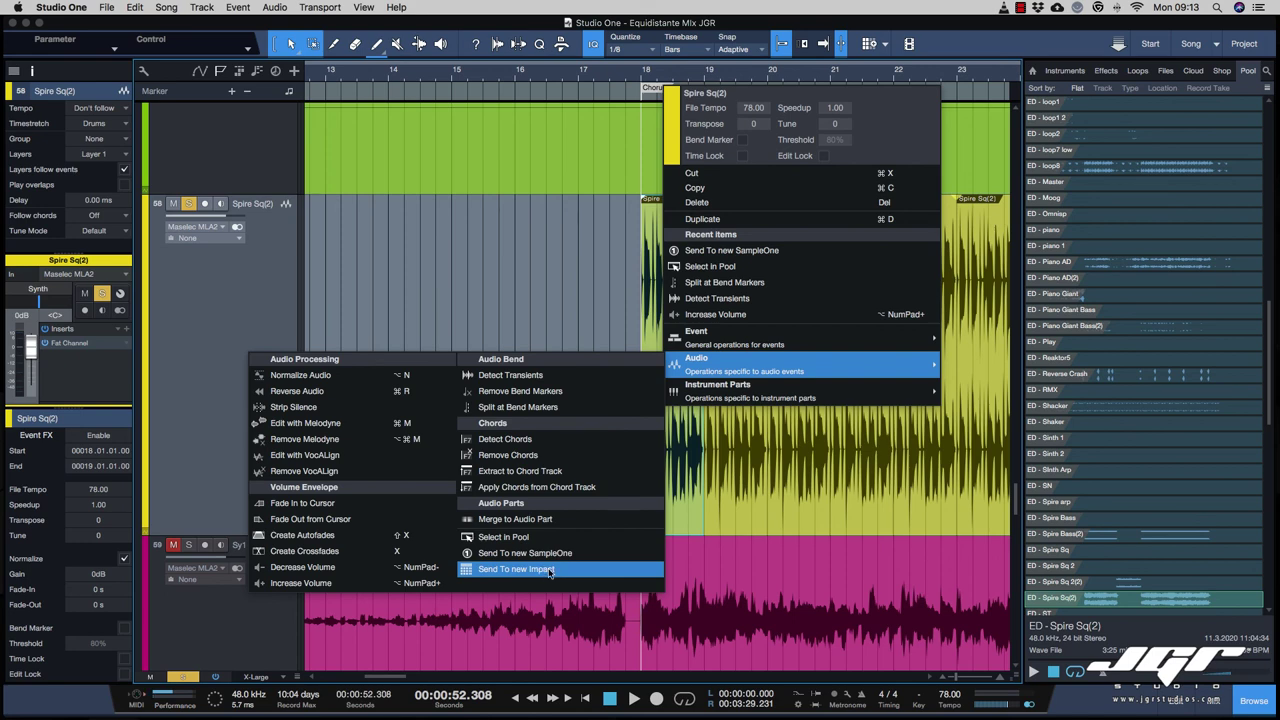
click(510, 307)
right_click(652, 438)
mouse_move(664, 394)
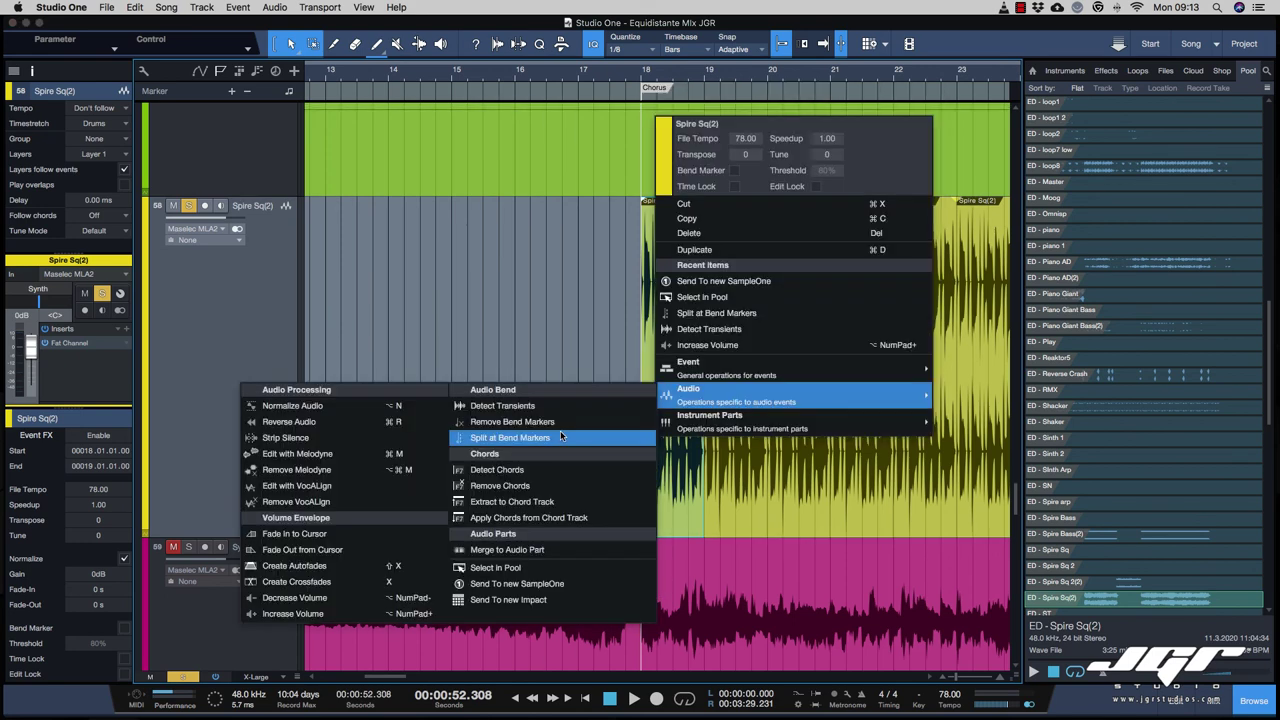
click(561, 434)
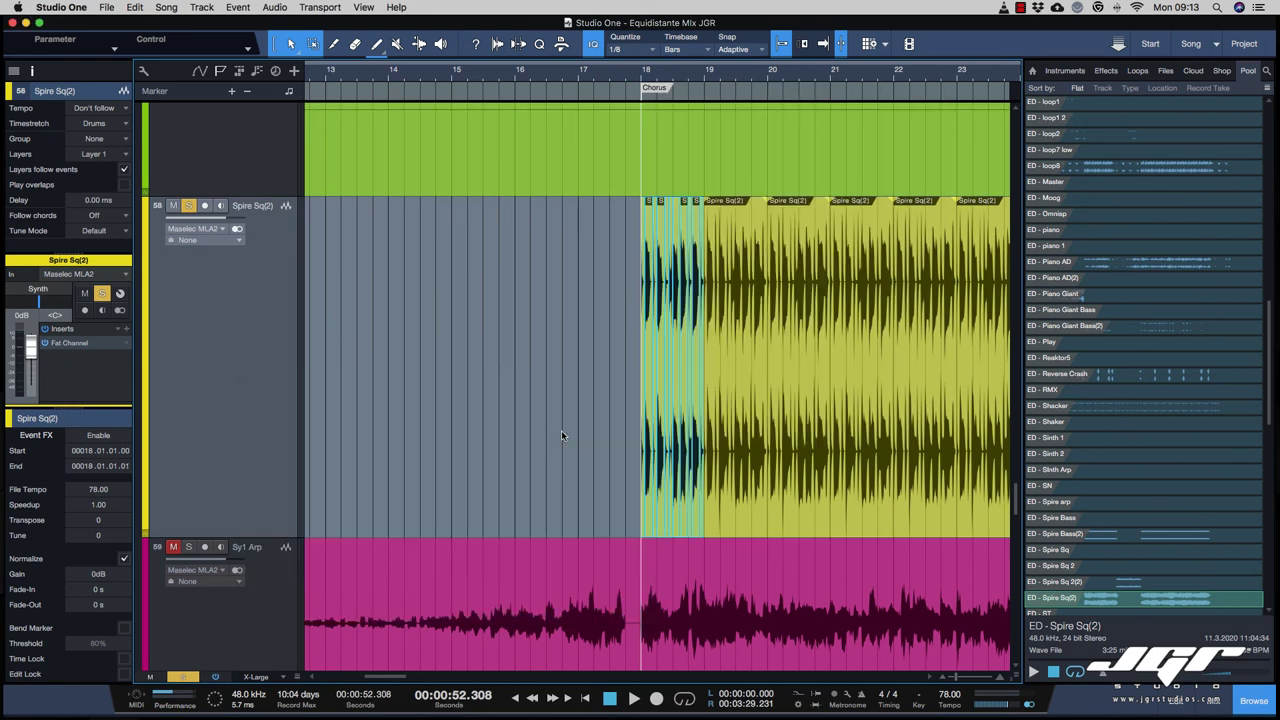
Step: Send the selected Spire Sq(2) slices of bar 18 to a new Impact instrument
right_click(684, 455)
mouse_move(693, 450)
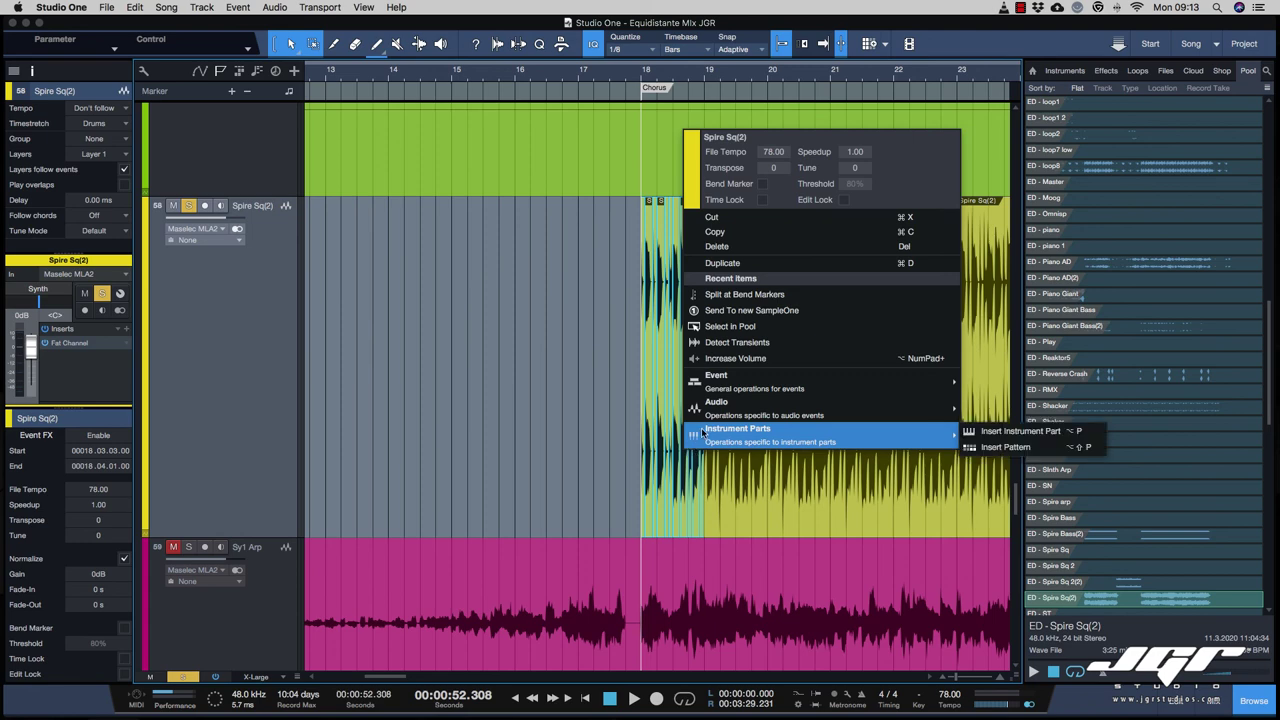
mouse_move(701, 408)
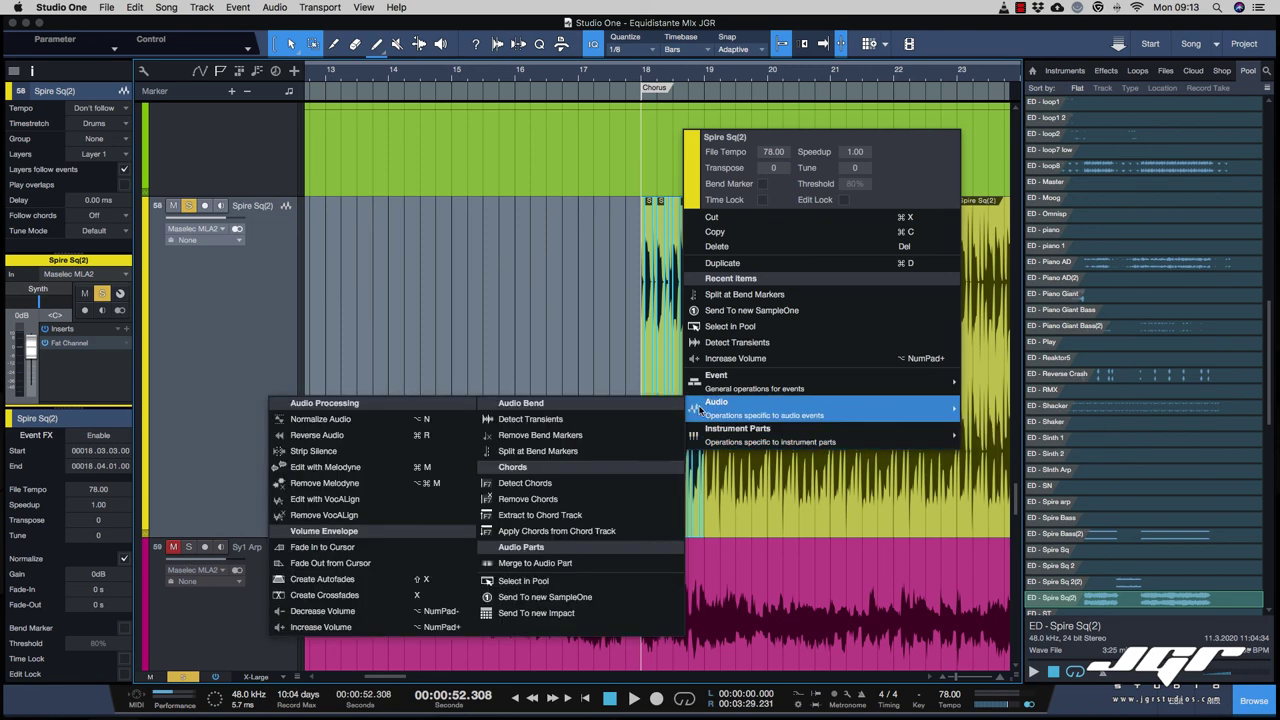
click(557, 614)
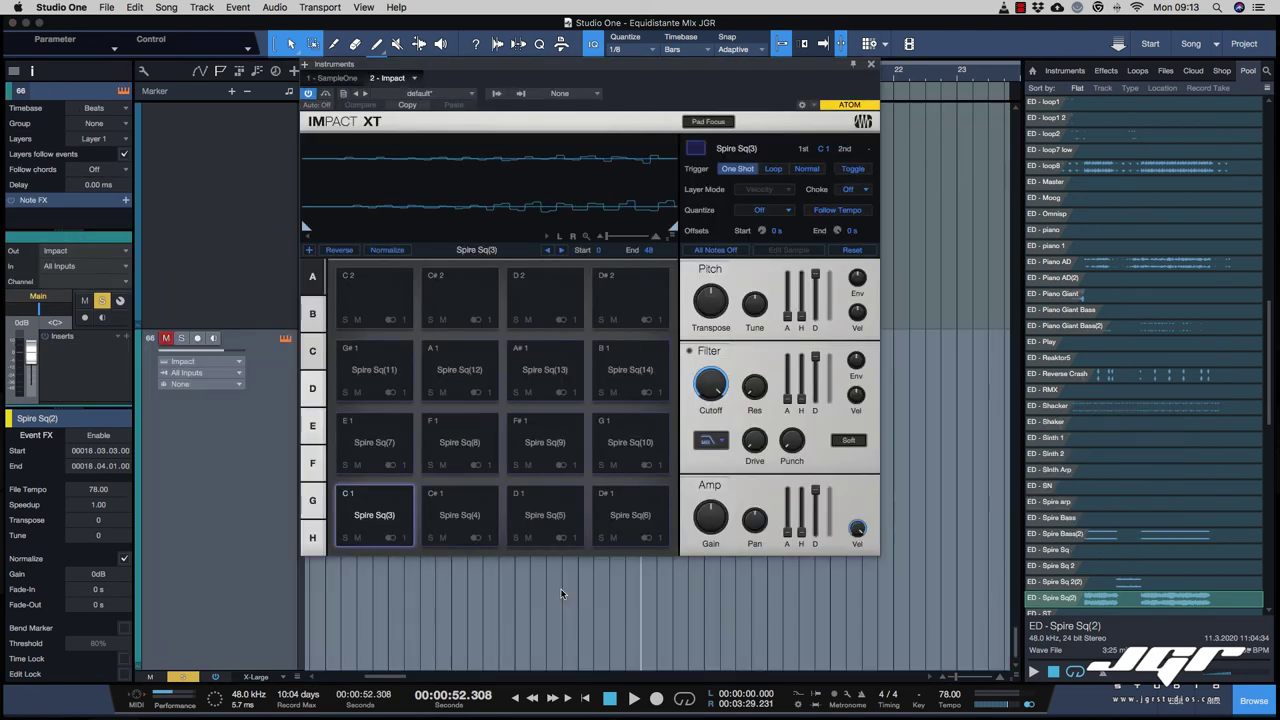
Step: Audition the Spire Sq slices on the Impact XT pads across the three filled rows, including slices 4, 5, 9, 12 and 13
click(462, 515)
click(545, 515)
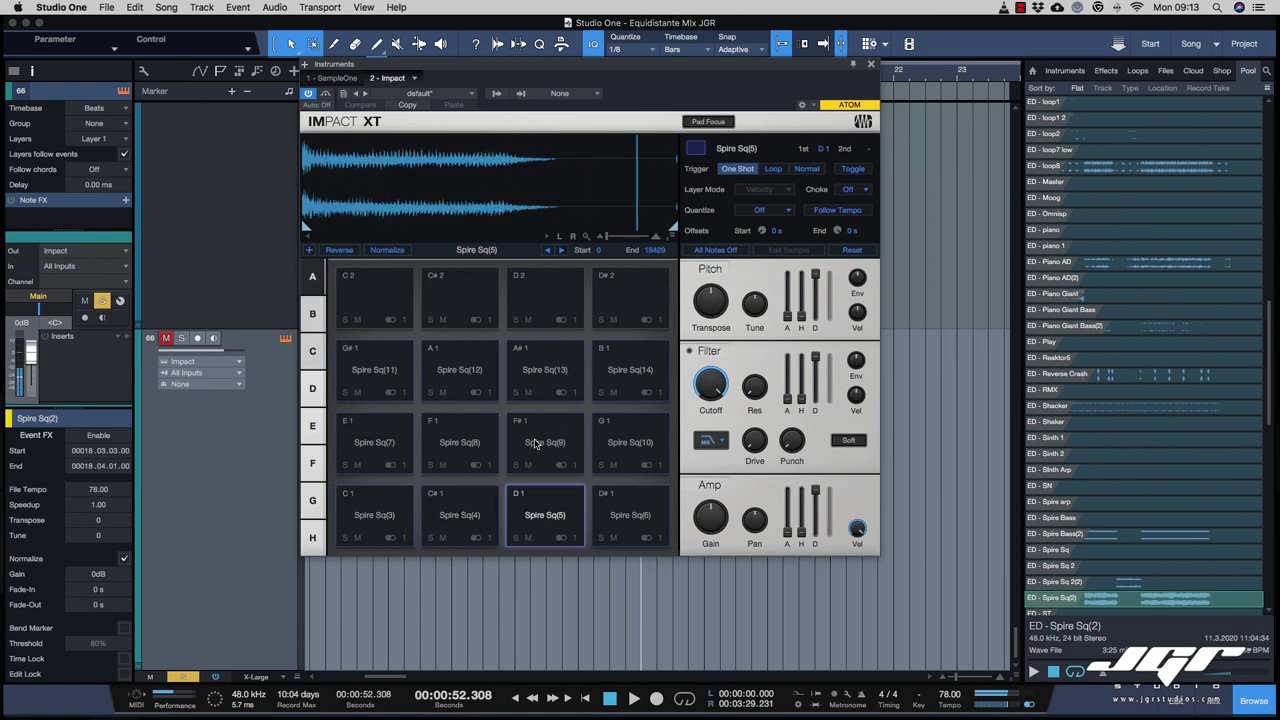
click(542, 443)
click(450, 440)
click(383, 425)
click(375, 372)
click(457, 370)
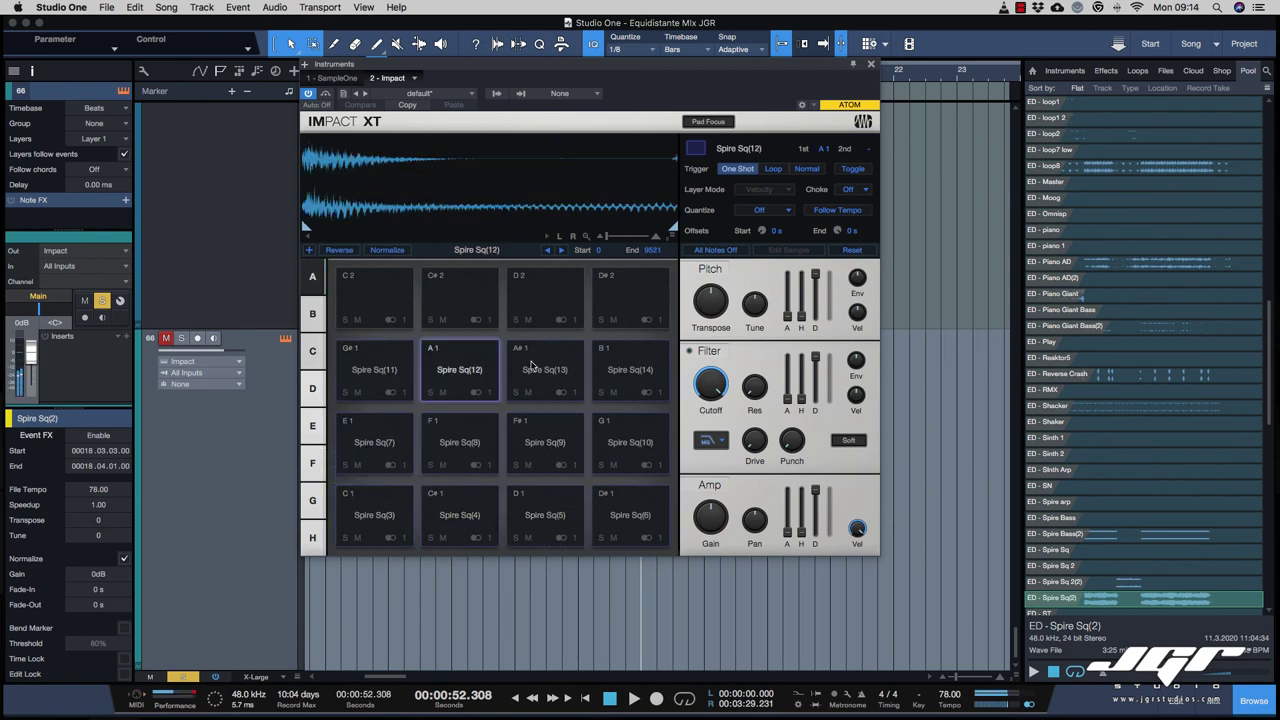
click(548, 366)
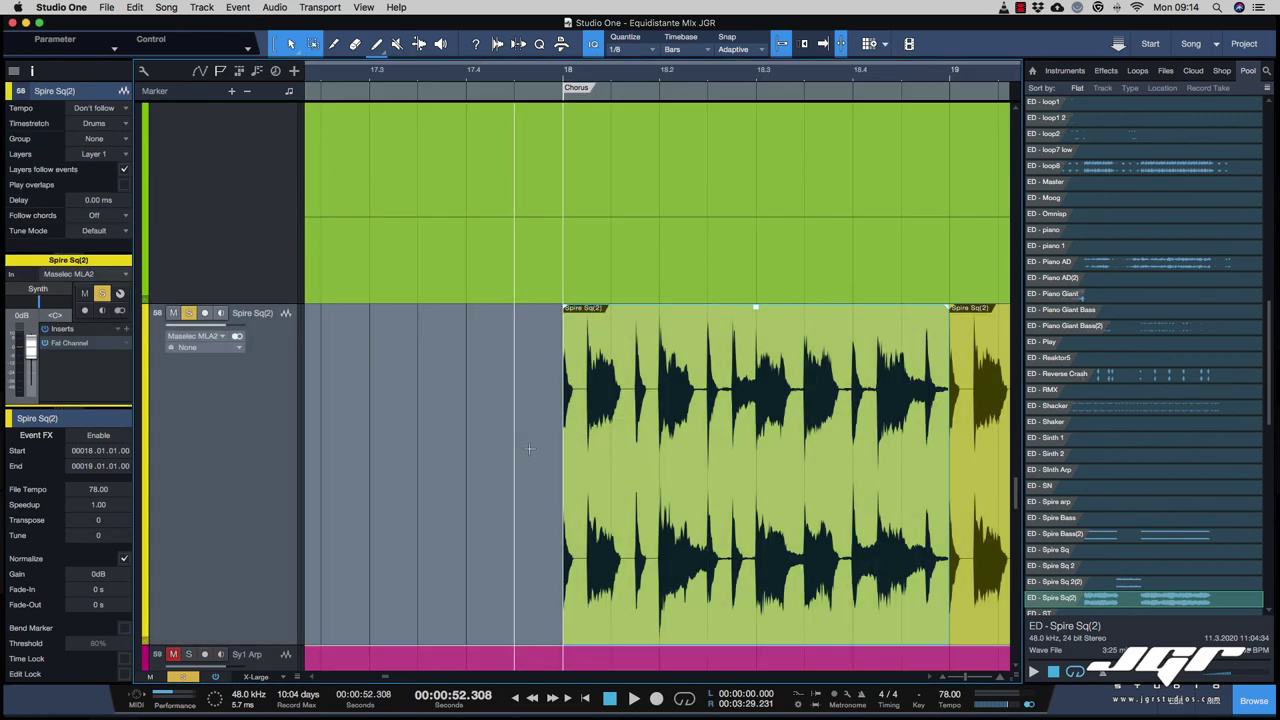
Step: Review the audio operations available for the Spire Sq(2) event at bar 18 and hide the browser
right_click(603, 474)
mouse_move(629, 436)
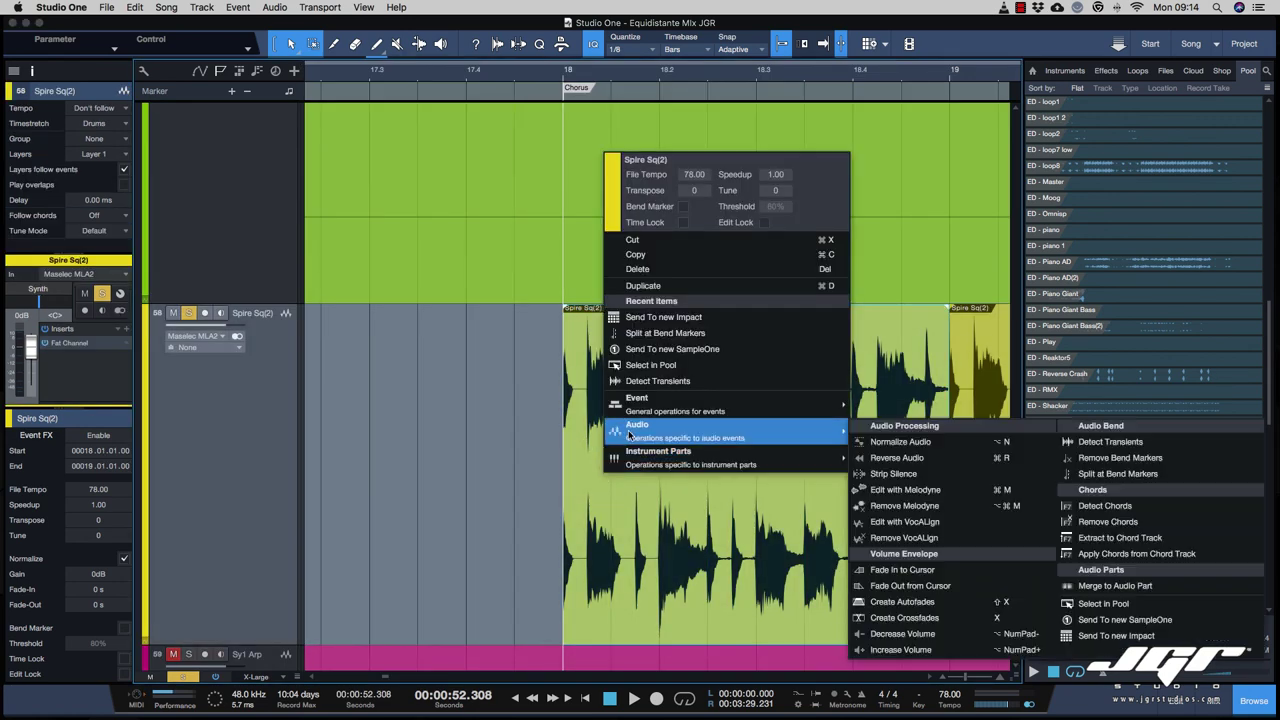
click(487, 450)
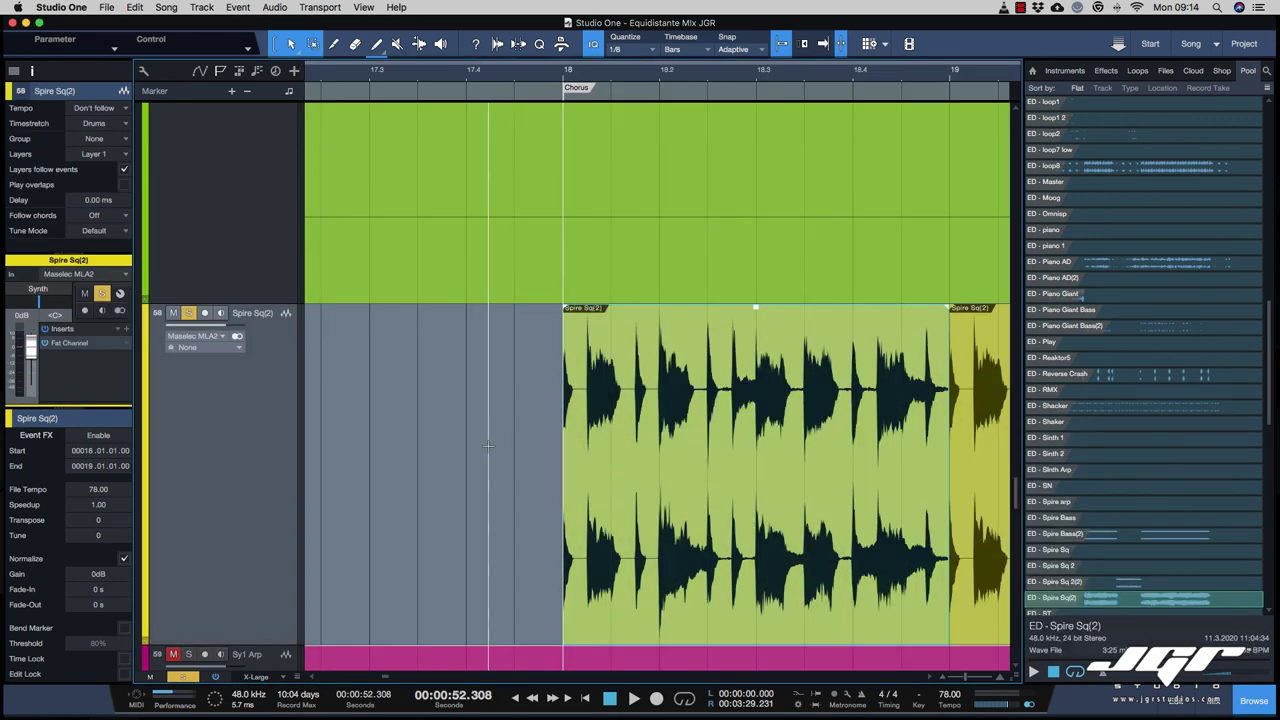
scroll(538, 460, right, 3)
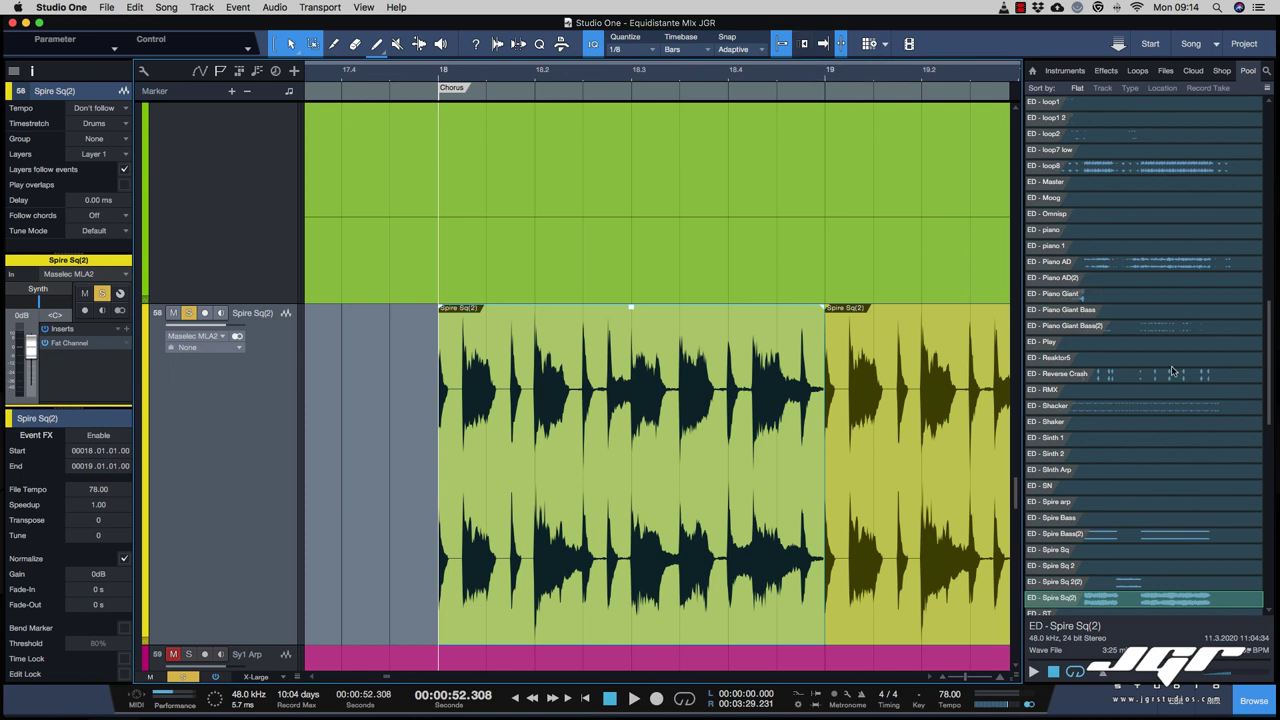
click(1258, 702)
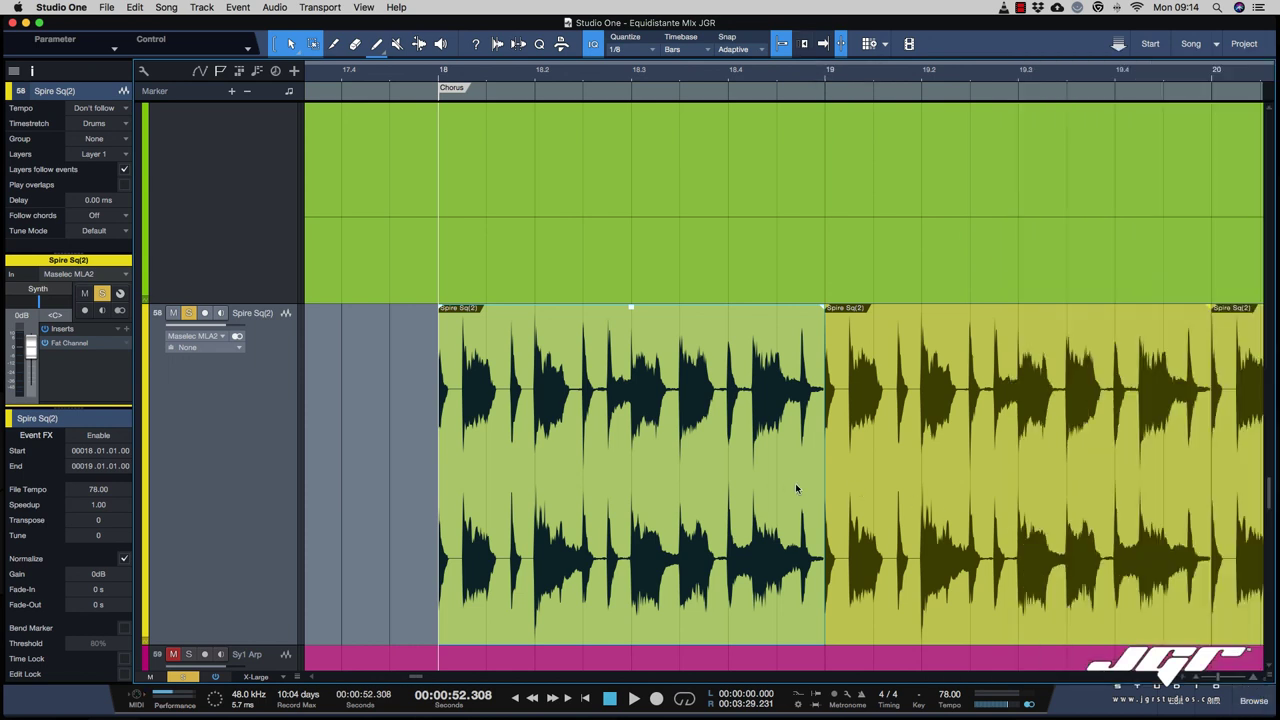
Step: Select the Spire Sq(2) event at bar 19 and turn on ripple editing in the arrangement
click(900, 489)
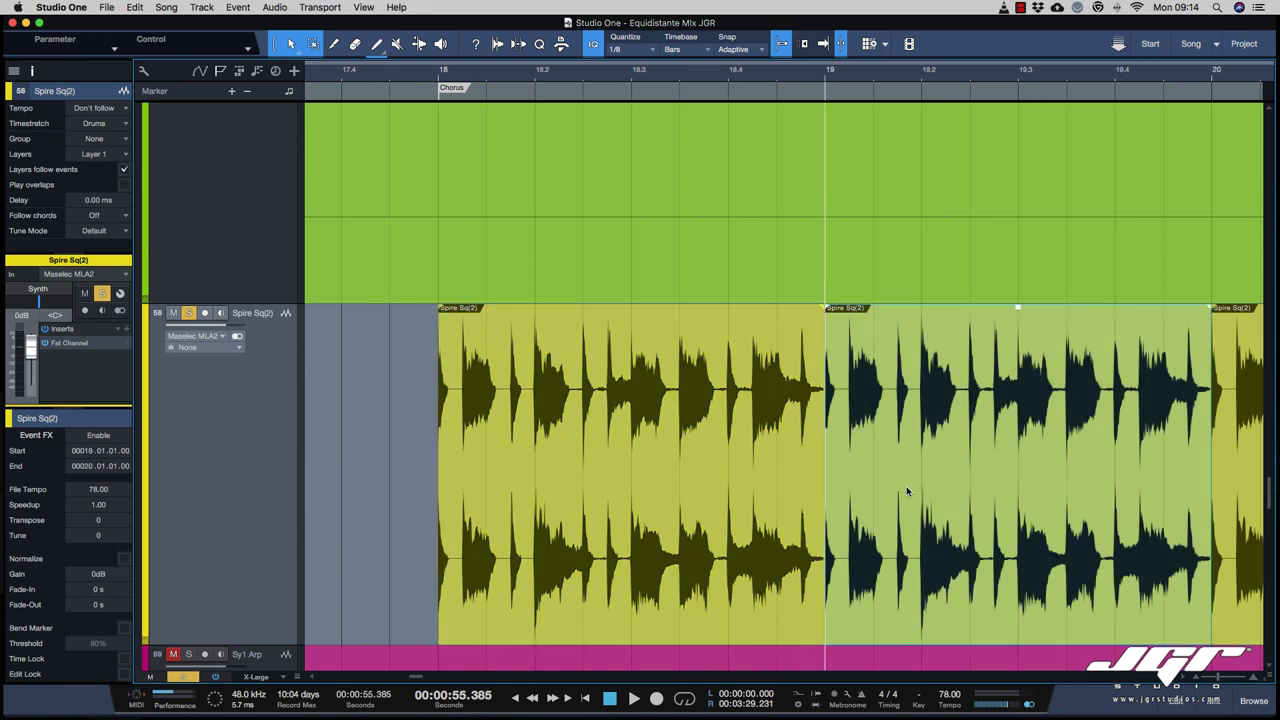
click(803, 46)
scroll(1009, 498, right, 5)
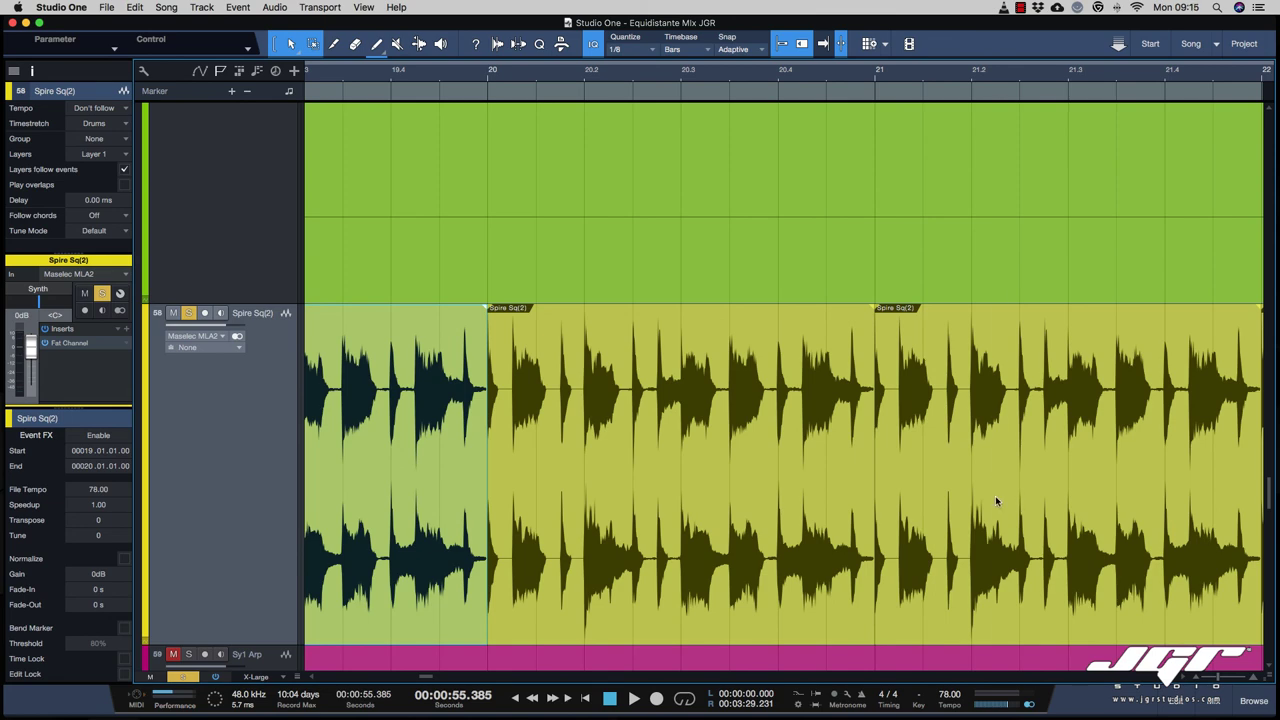
Step: Undo the splits of the long Spire Sq(2) event starting at bar 18 and open it in the audio editor
scroll(986, 459, down, 8)
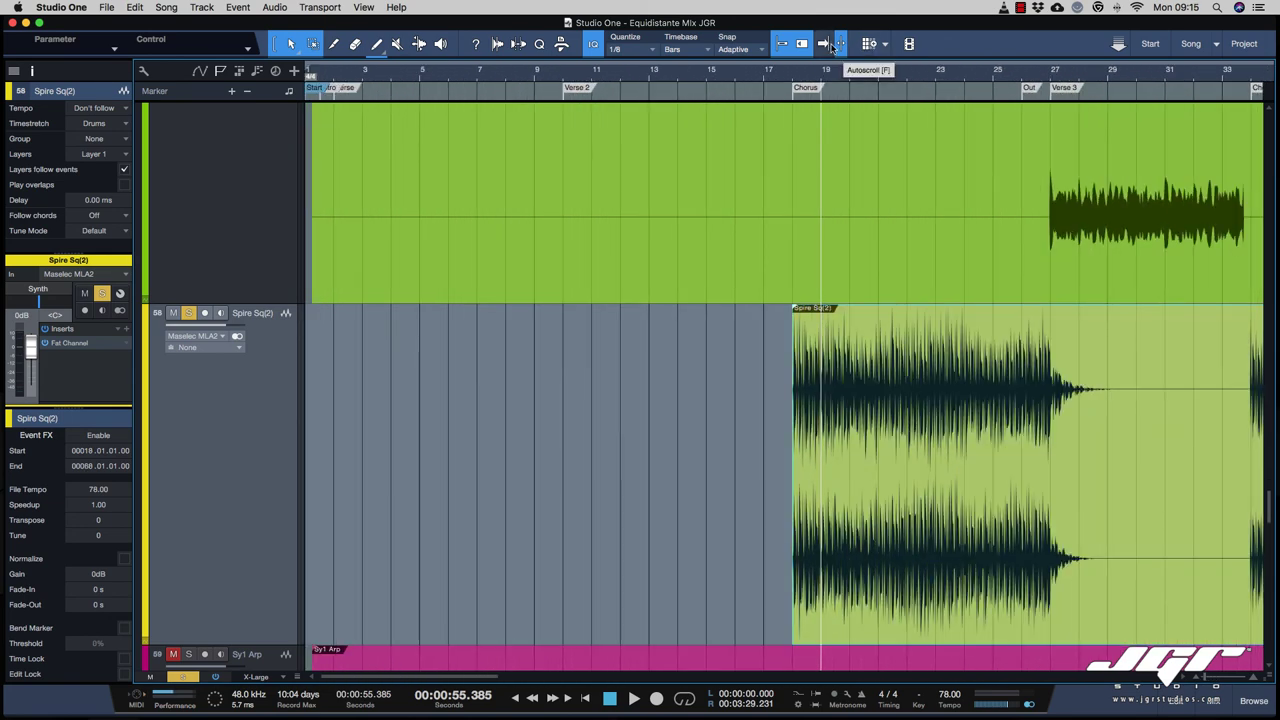
click(720, 419)
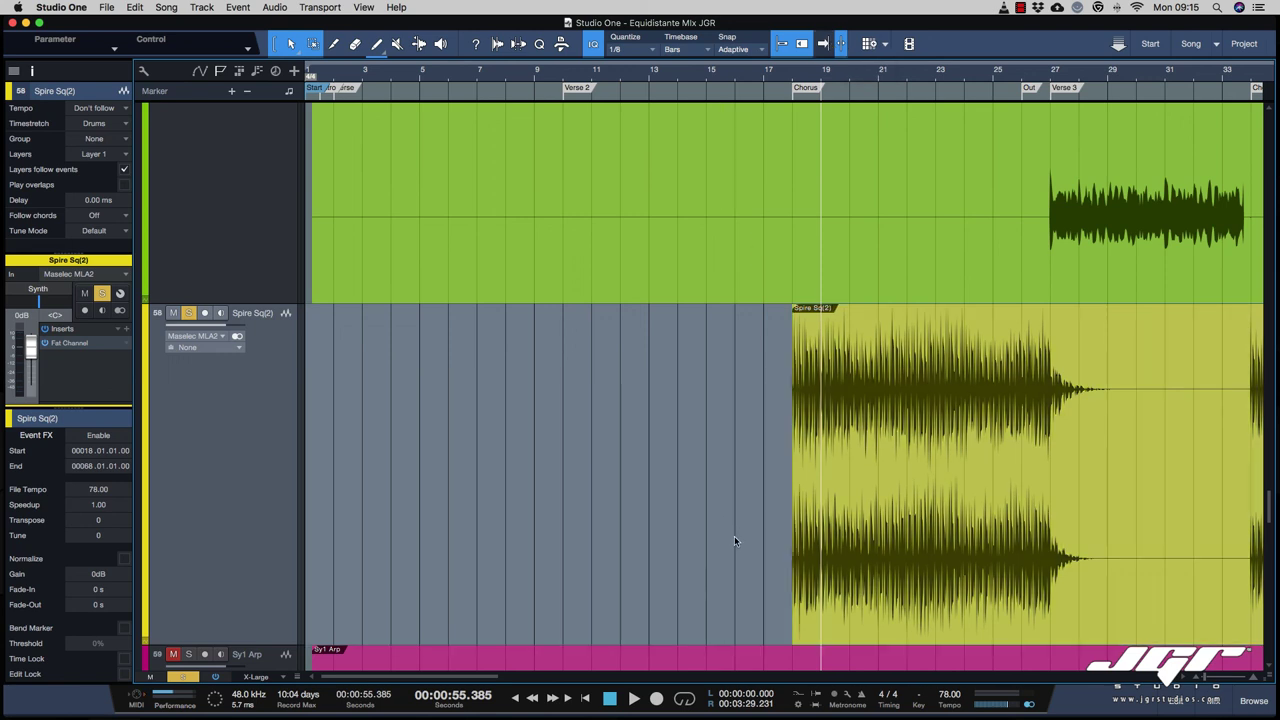
double_click(906, 574)
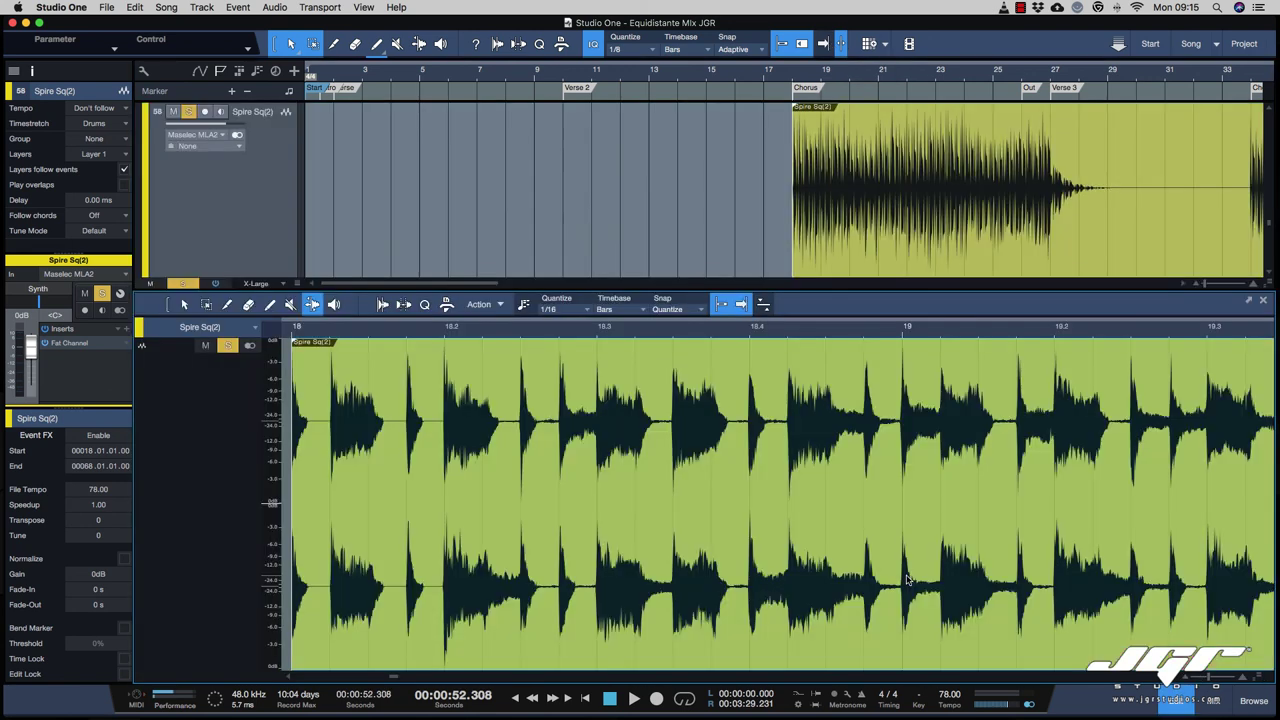